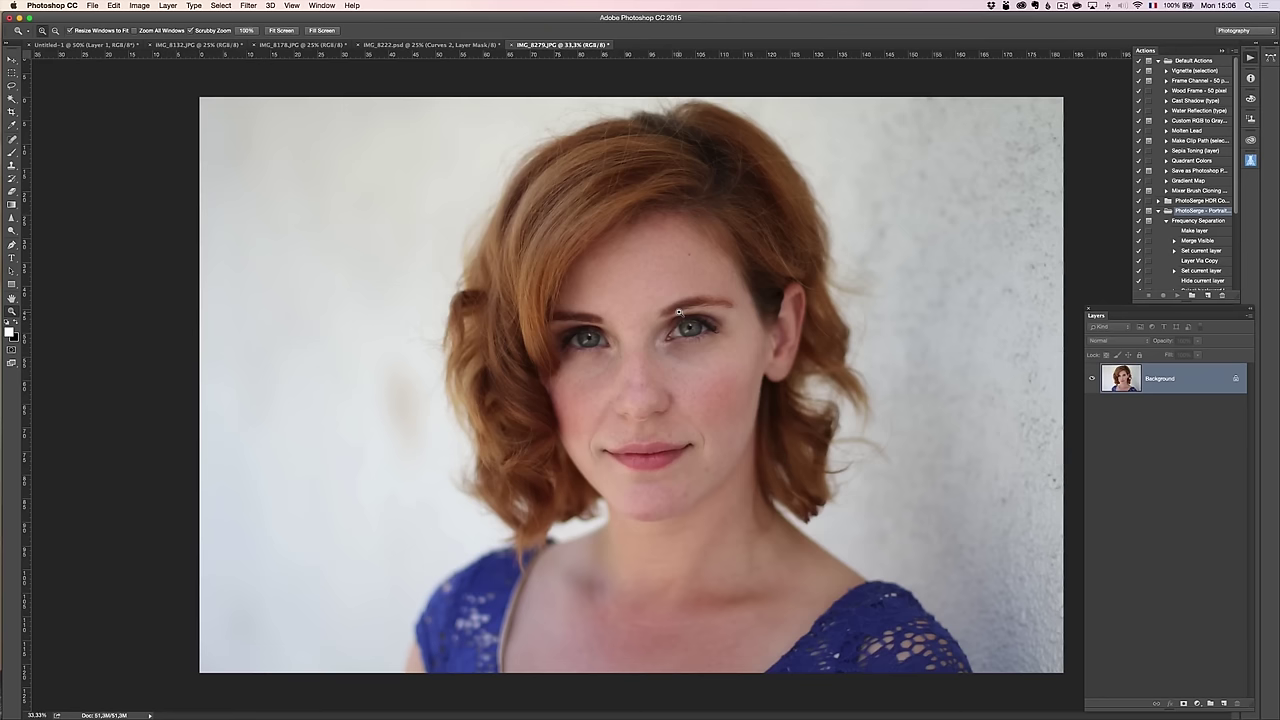
{"action": "left_click_drag", "start_coordinate": [1118, 313], "coordinate": [1115, 306]}
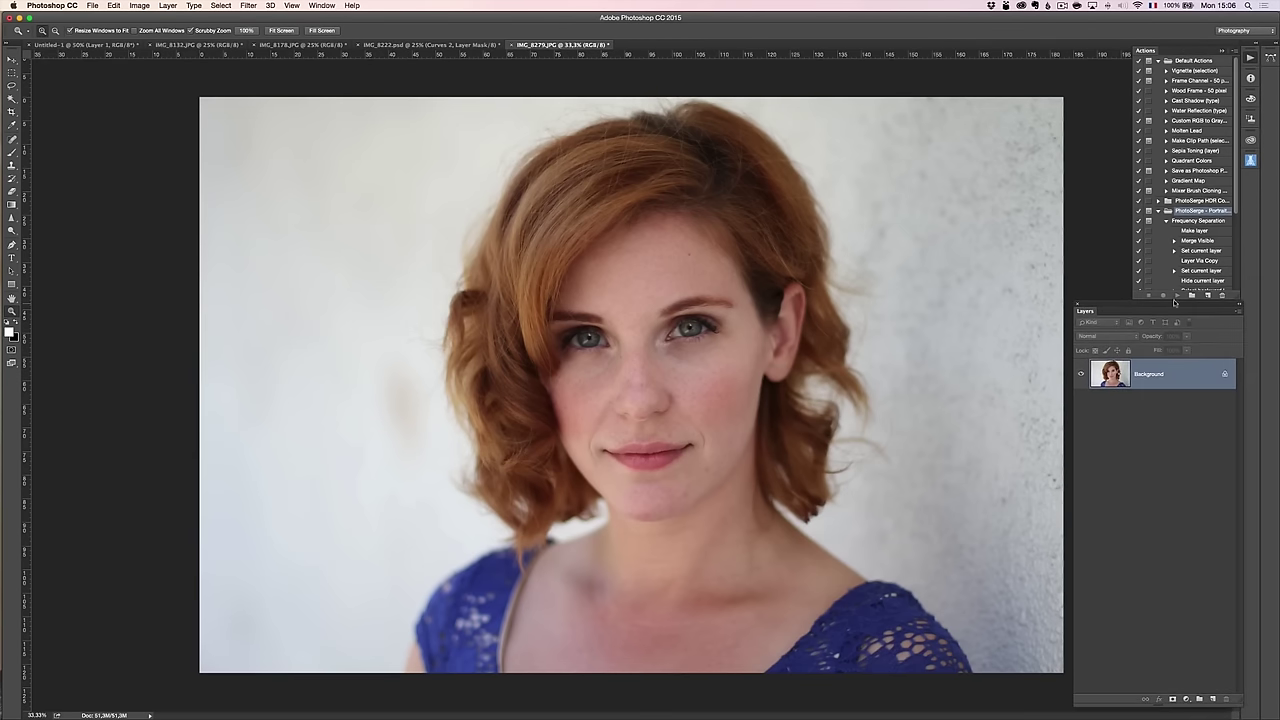
{"action": "scroll", "coordinate": [1236, 237], "scroll_direction": "down", "scroll_amount": 5}
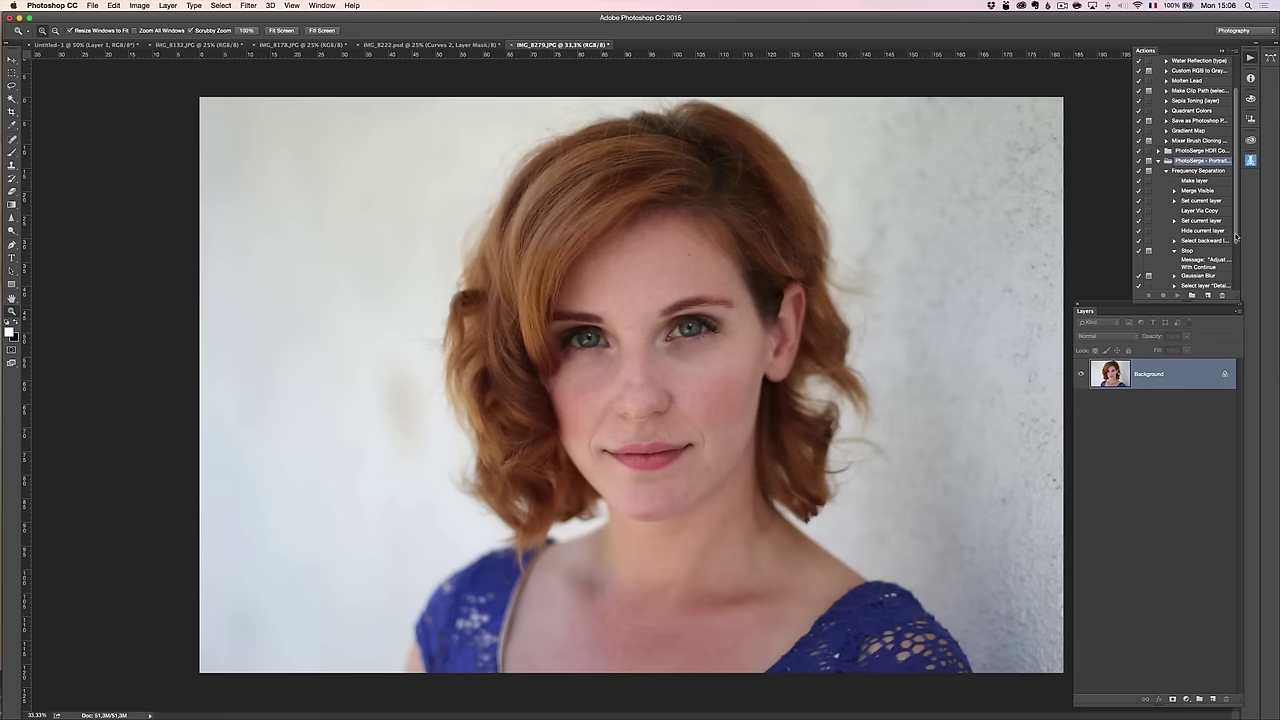
{"action": "left_click", "coordinate": [1158, 161]}
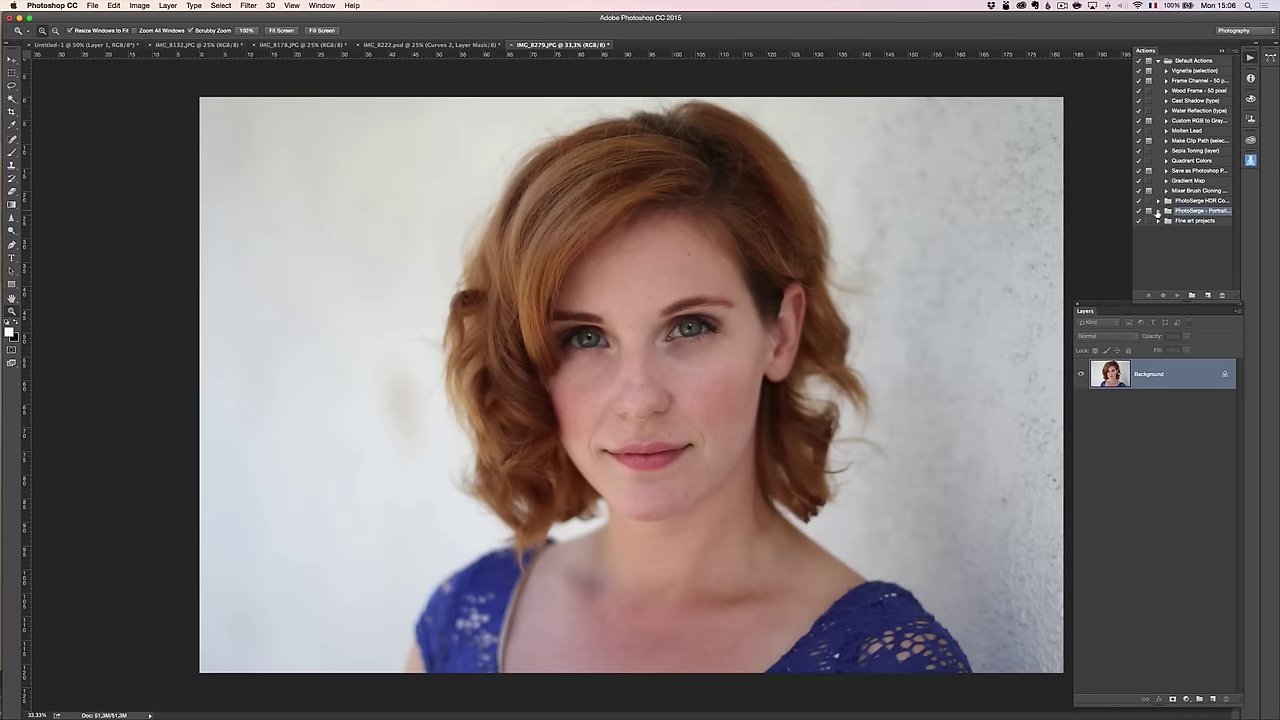
{"action": "left_click", "coordinate": [1158, 211]}
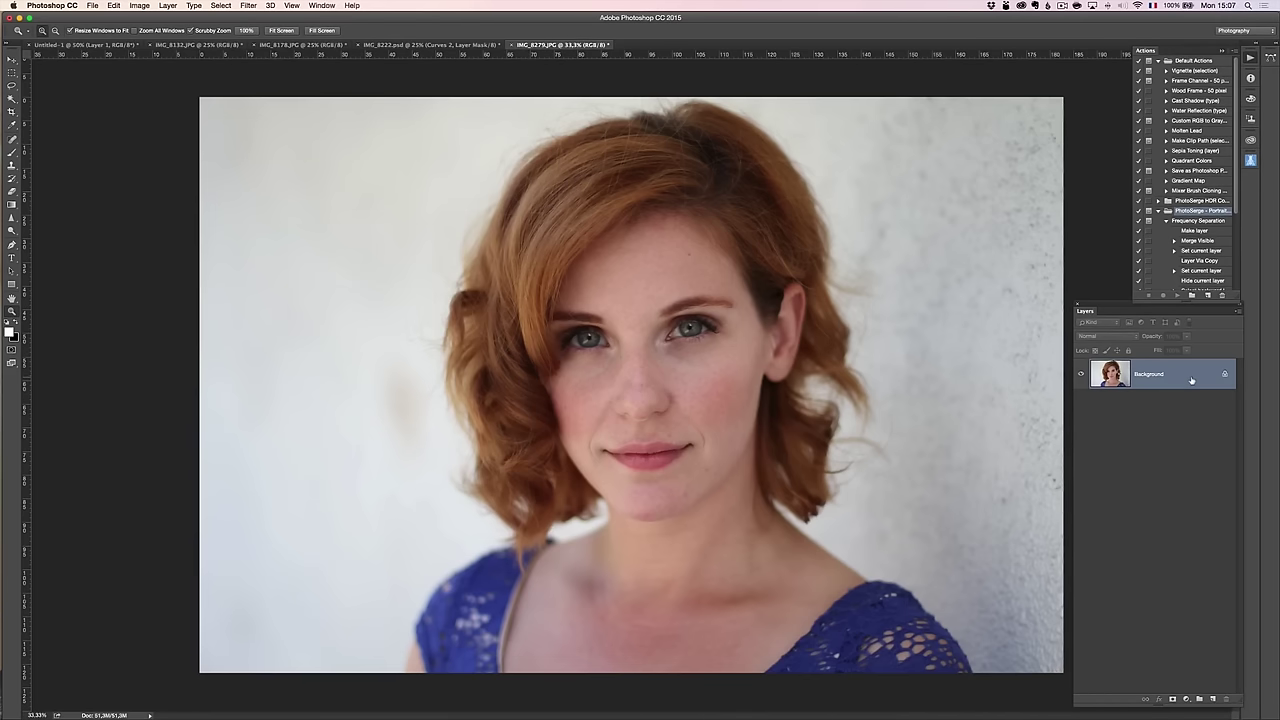
Duplicate the Background layer twice.
{"action": "left_click_drag", "start_coordinate": [1190, 380], "coordinate": [1213, 698]}
{"action": "left_click_drag", "start_coordinate": [1184, 381], "coordinate": [1210, 698]}
{"action": "left_click", "coordinate": [1201, 441]}
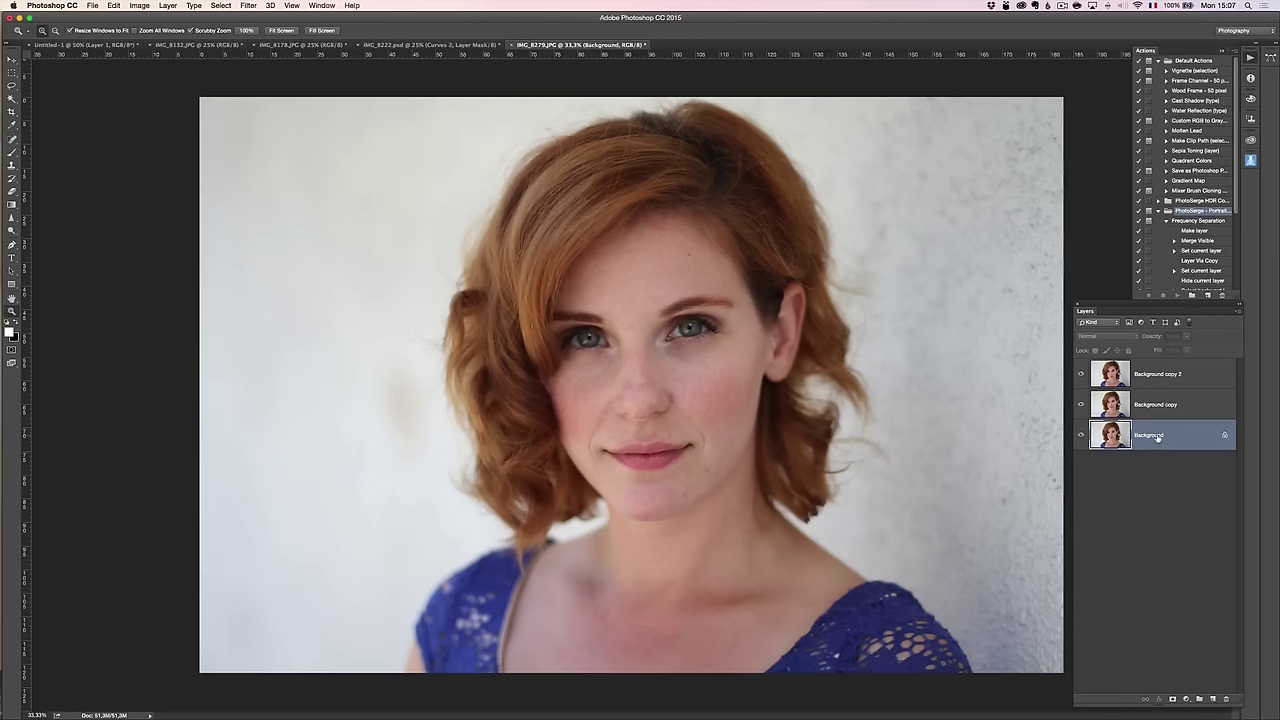
Rename the Background copy layer as Blur and the Background copy 2 layer as Details.
{"action": "left_click", "coordinate": [1158, 406]}
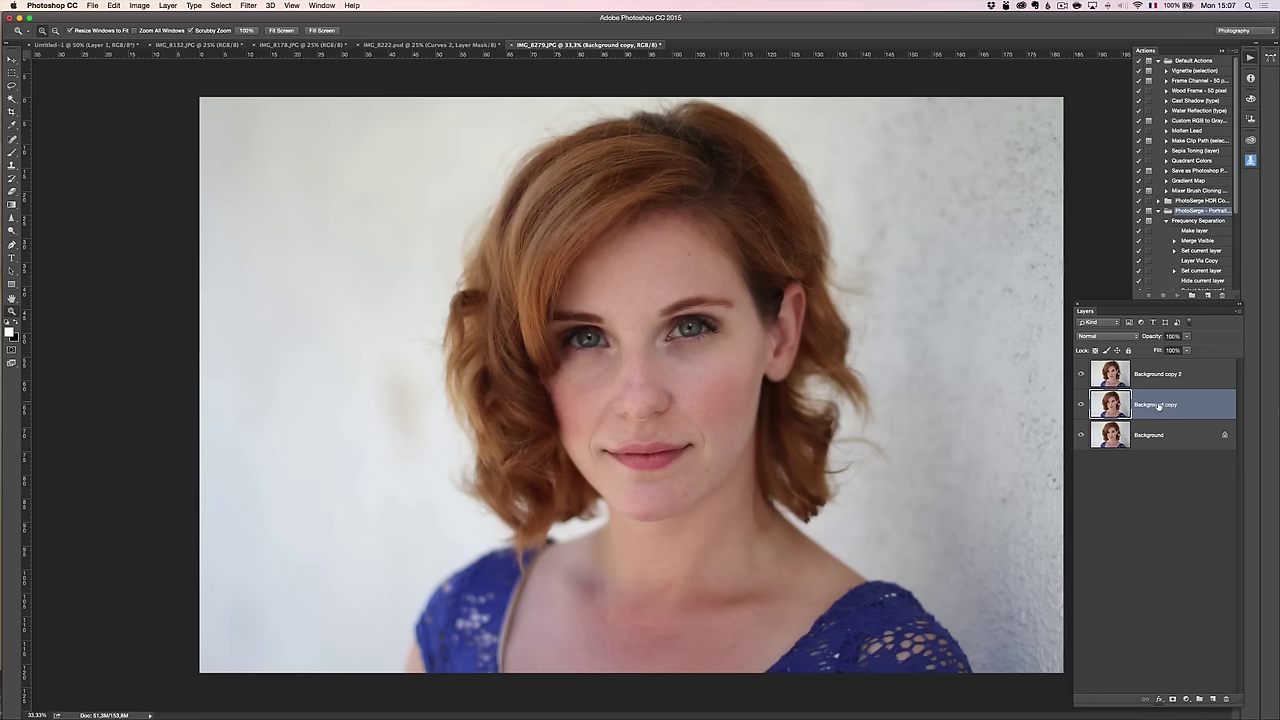
{"action": "double_click", "coordinate": [1155, 406]}
{"action": "type", "text": "Blur"}
{"action": "key", "text": "Return"}
{"action": "left_click", "coordinate": [1155, 374]}
{"action": "double_click", "coordinate": [1150, 374]}
{"action": "type", "text": "Details"}
{"action": "key", "text": "Return"}
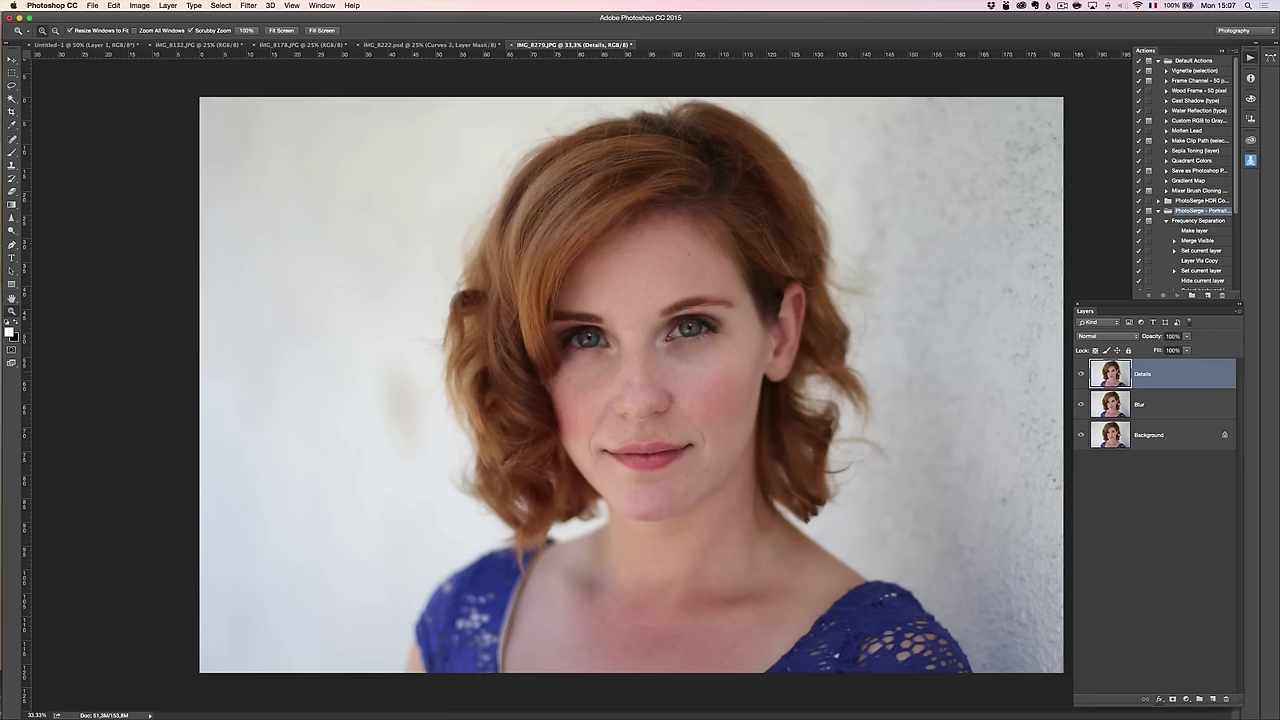
Group the Details and Blur layers and name the group "Frequency separation".
{"action": "left_click", "coordinate": [1168, 405], "text": "shift"}
{"action": "left_click_drag", "start_coordinate": [1164, 383], "coordinate": [1201, 699]}
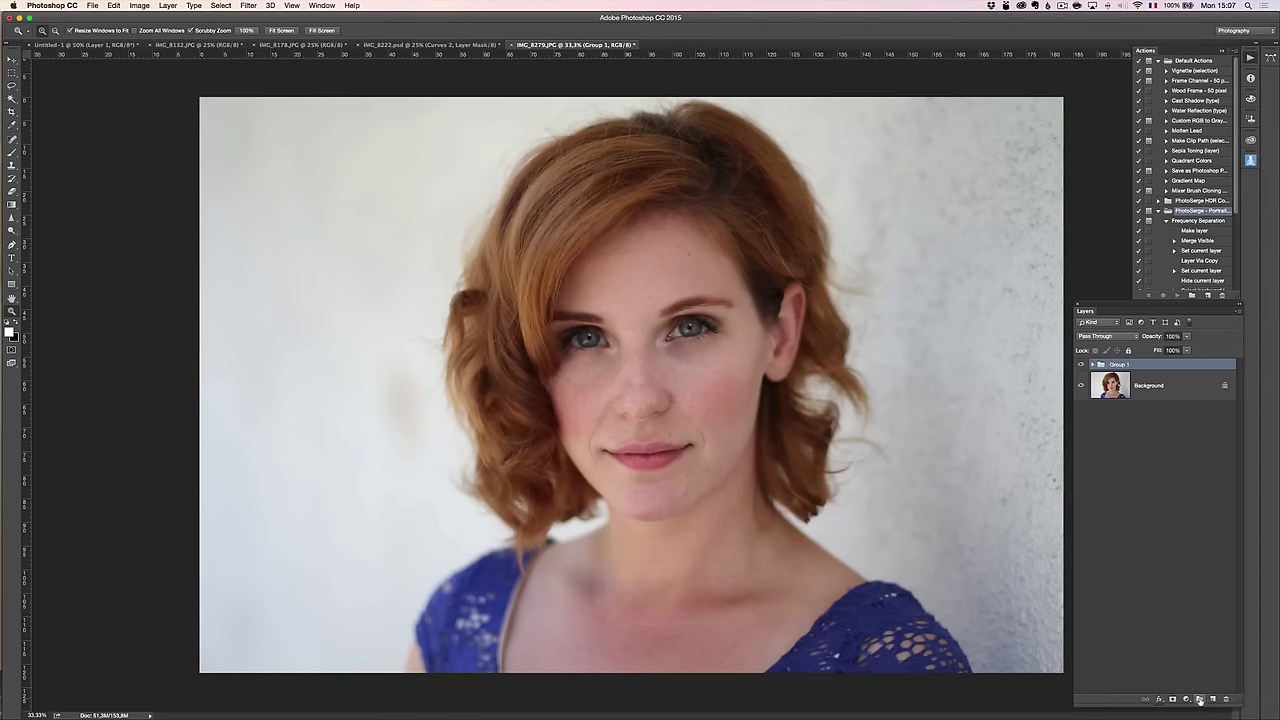
{"action": "double_click", "coordinate": [1117, 365]}
{"action": "type", "text": "Frequency separation"}
{"action": "key", "text": "Return"}
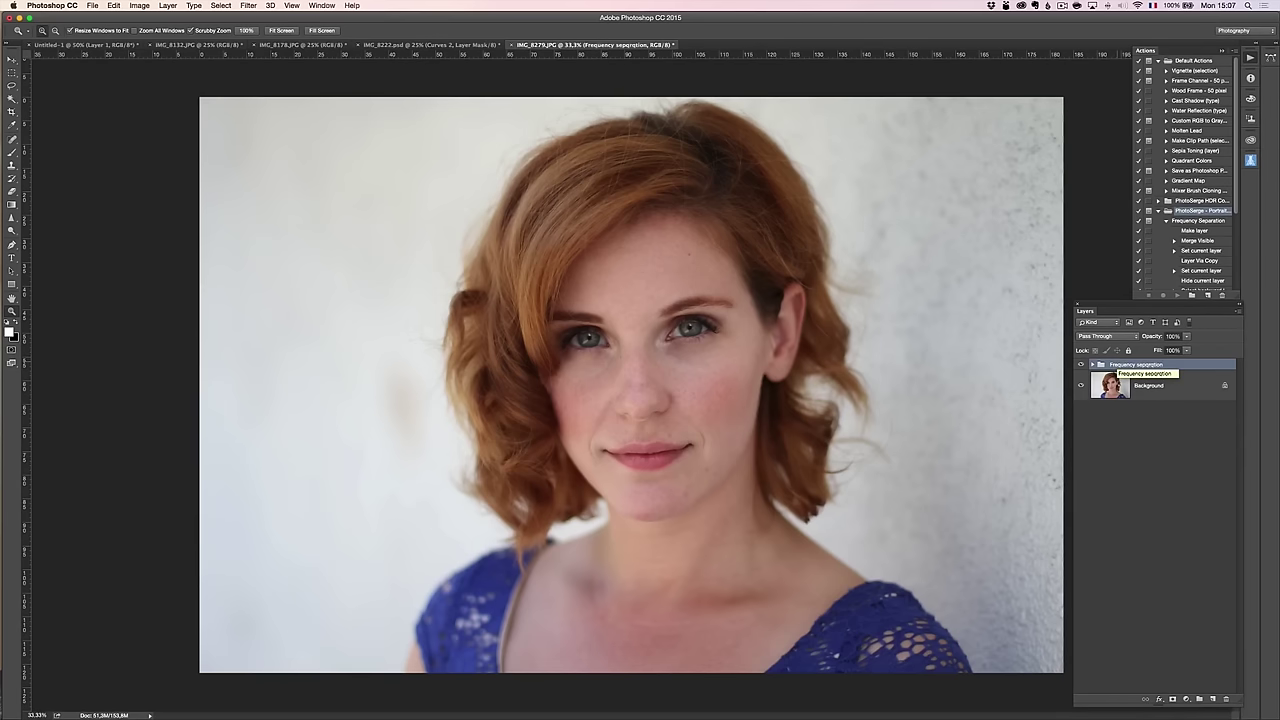
{"action": "double_click", "coordinate": [1138, 364]}
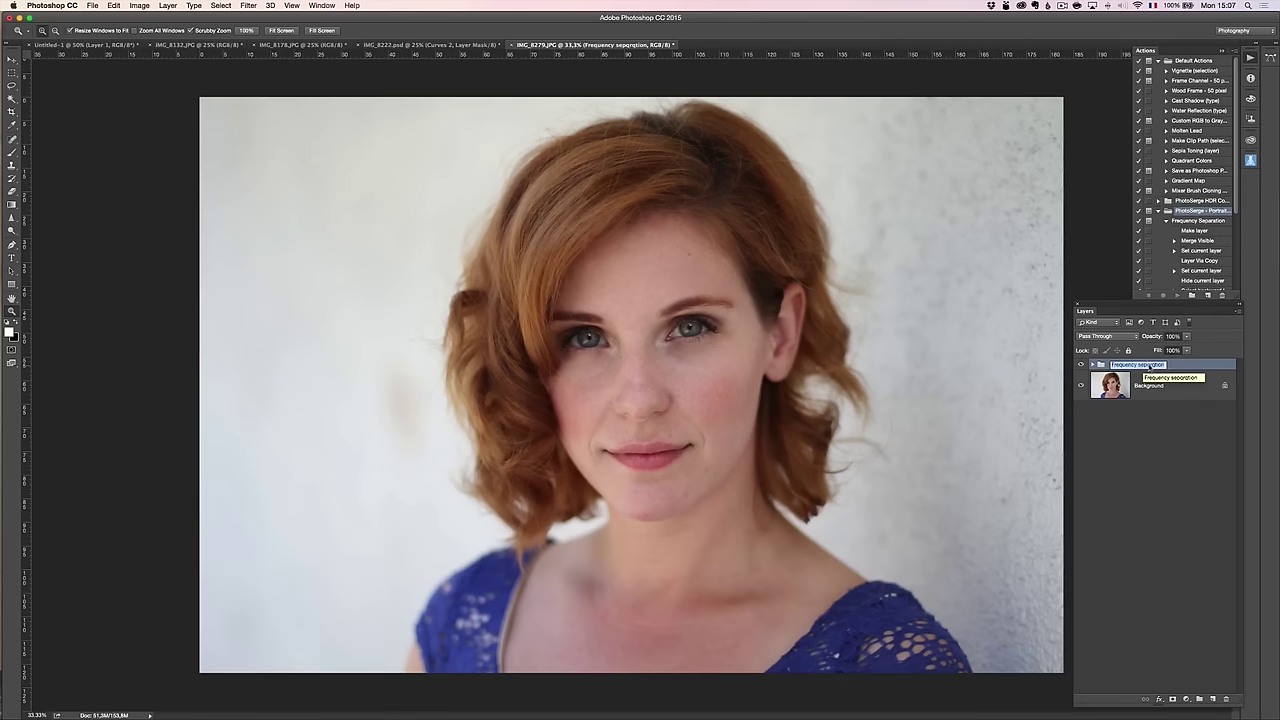
{"action": "key", "text": "Right"}
{"action": "key", "text": "Right"}
{"action": "key", "text": "Right"}
{"action": "key", "text": "Right"}
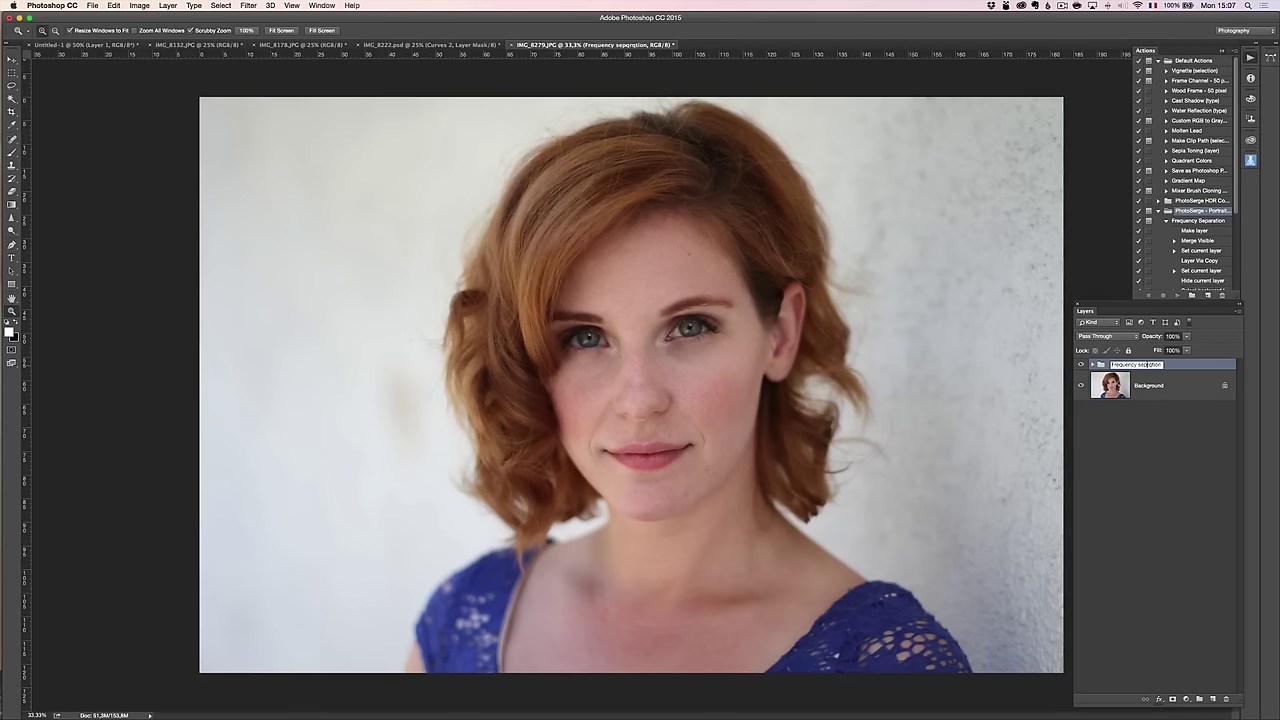
{"action": "key", "text": "Return"}
Start a Gaussian Blur on the Blur layer inside the group and frame the face in the filter preview.
{"action": "left_click", "coordinate": [1093, 364]}
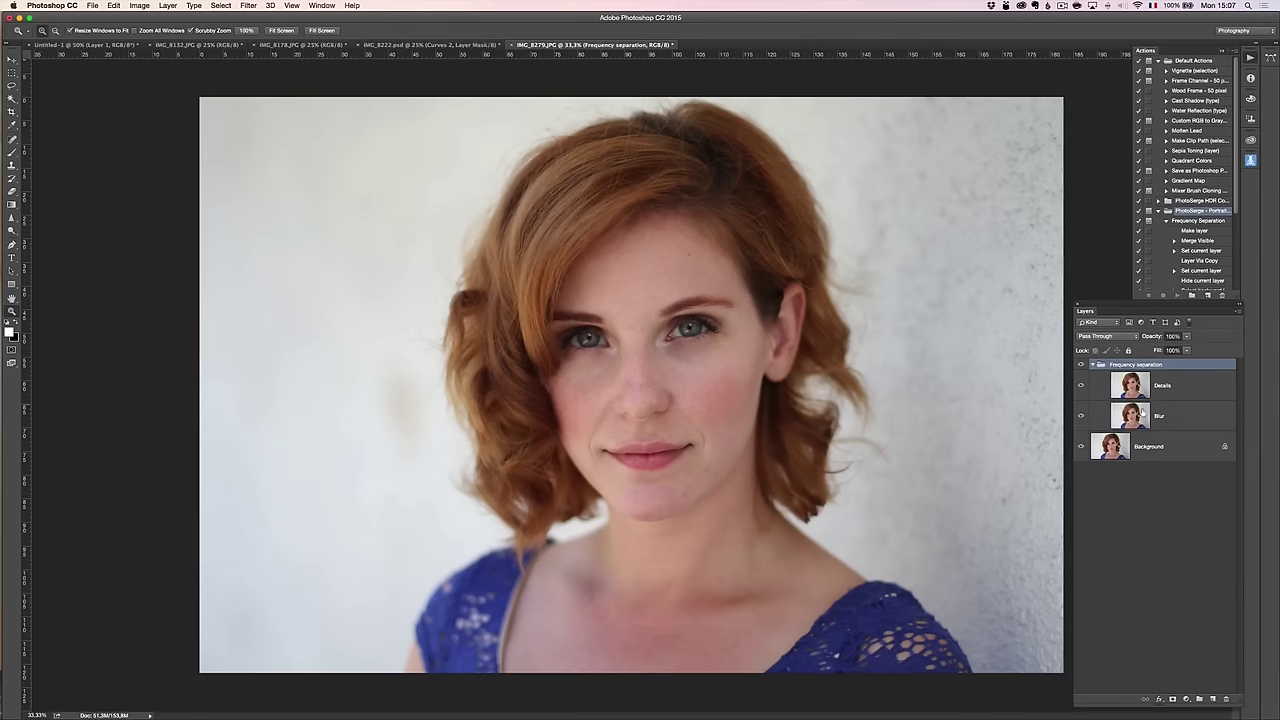
{"action": "left_click", "coordinate": [1189, 425]}
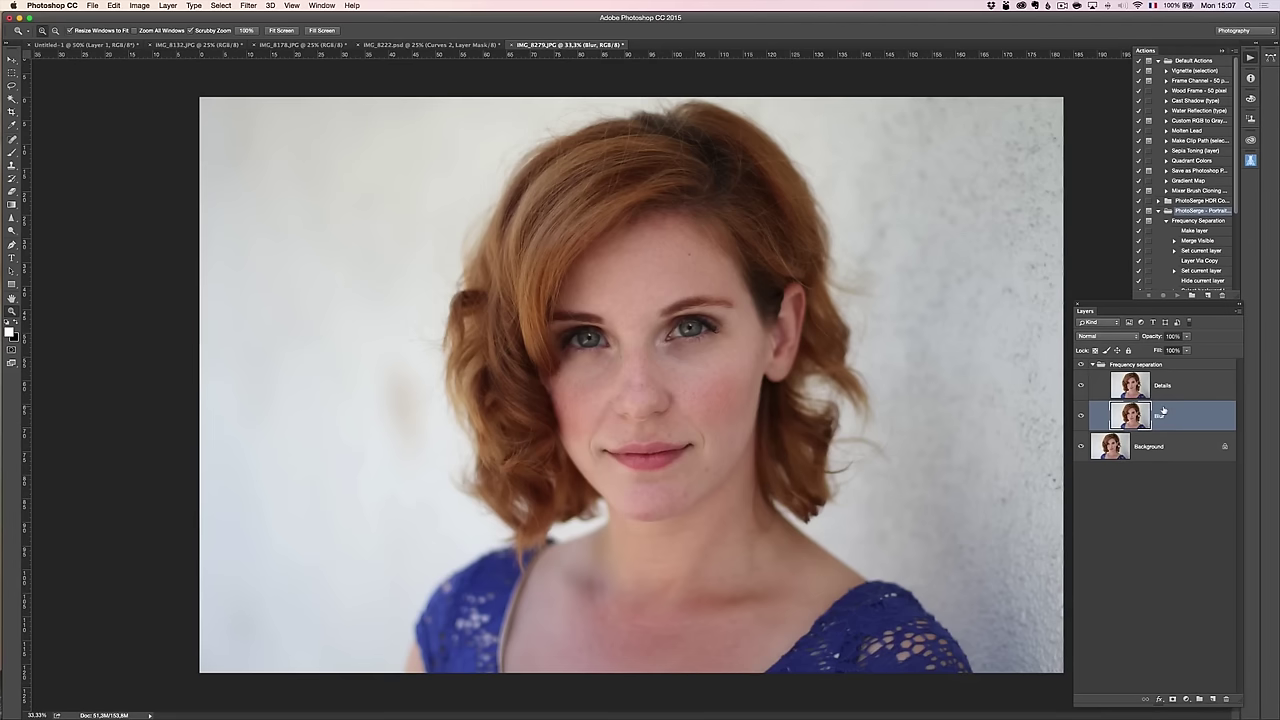
{"action": "left_click", "coordinate": [248, 5]}
{"action": "mouse_move", "coordinate": [269, 135]}
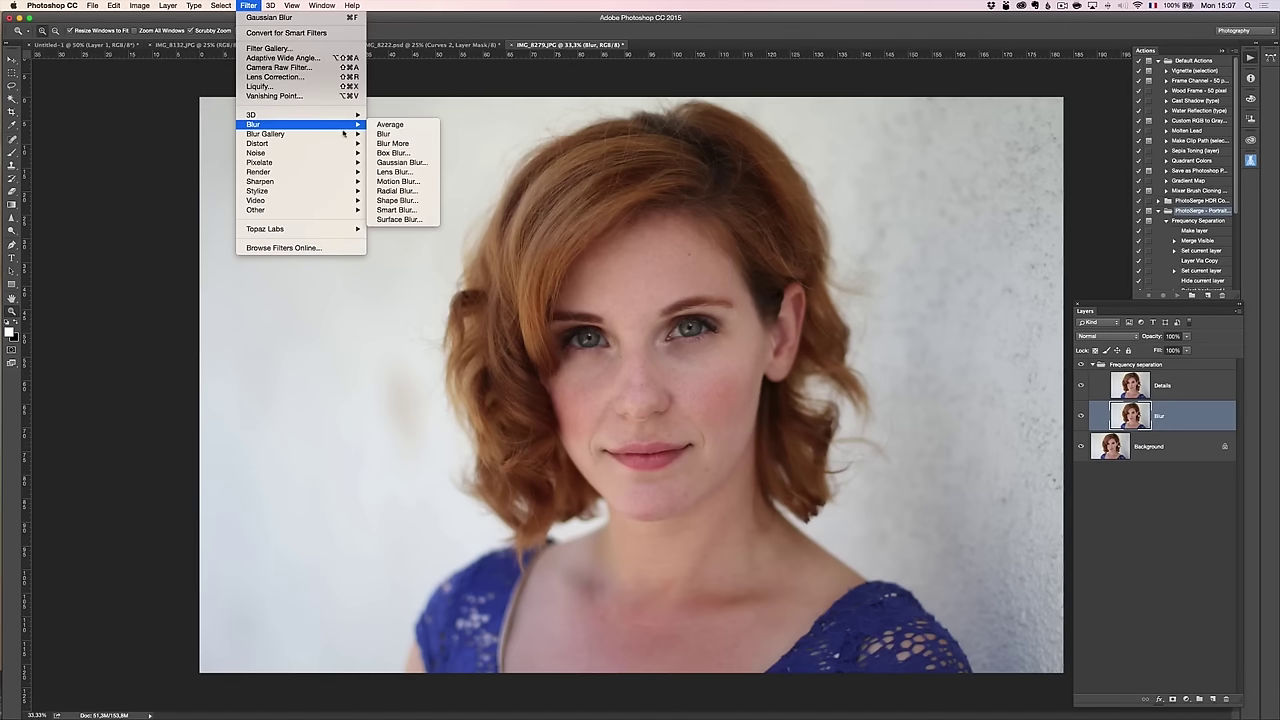
{"action": "left_click", "coordinate": [395, 162]}
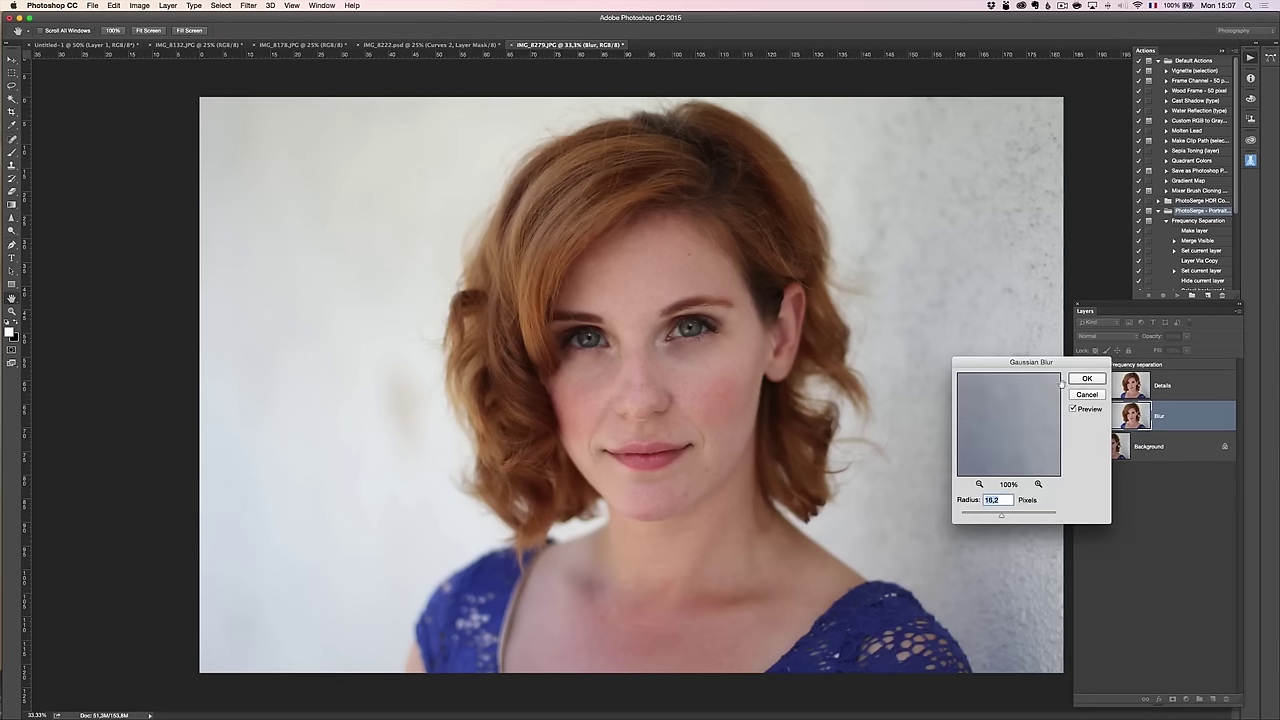
{"action": "left_click_drag", "start_coordinate": [1044, 363], "coordinate": [751, 257]}
{"action": "left_click_drag", "start_coordinate": [726, 318], "coordinate": [734, 349]}
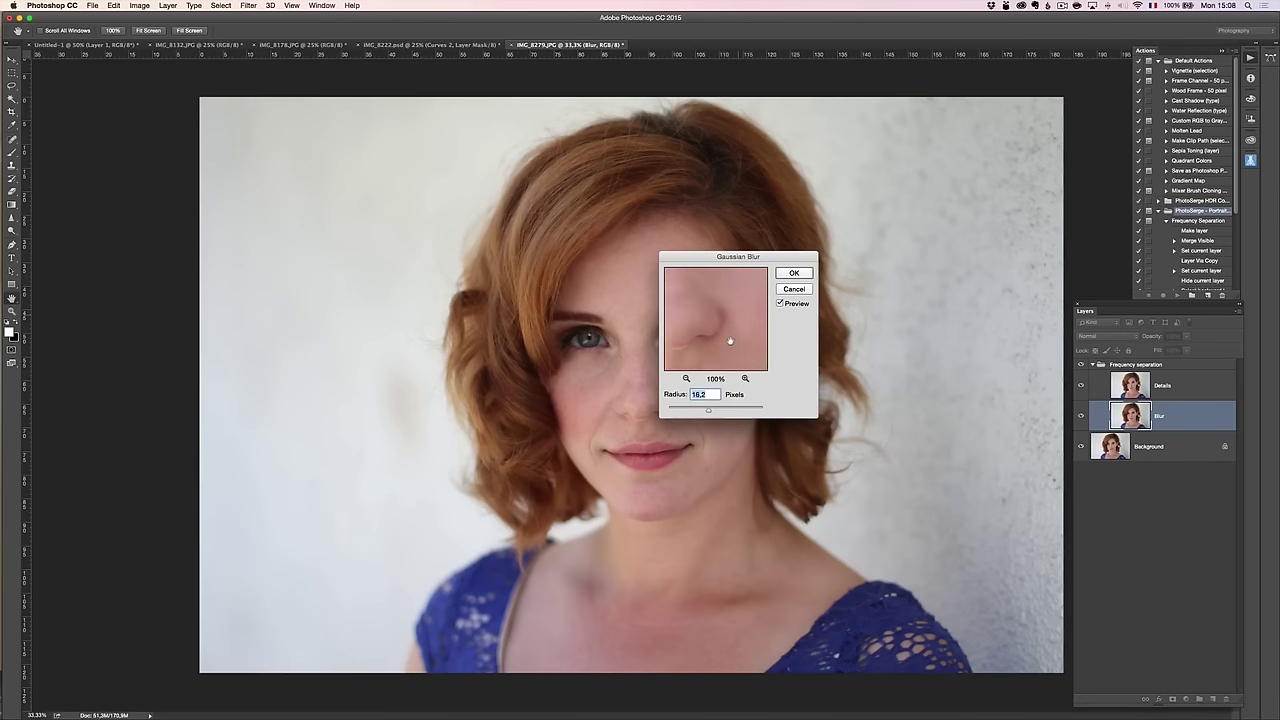
{"action": "left_click", "coordinate": [686, 380]}
{"action": "left_click", "coordinate": [686, 380]}
{"action": "left_click", "coordinate": [686, 380]}
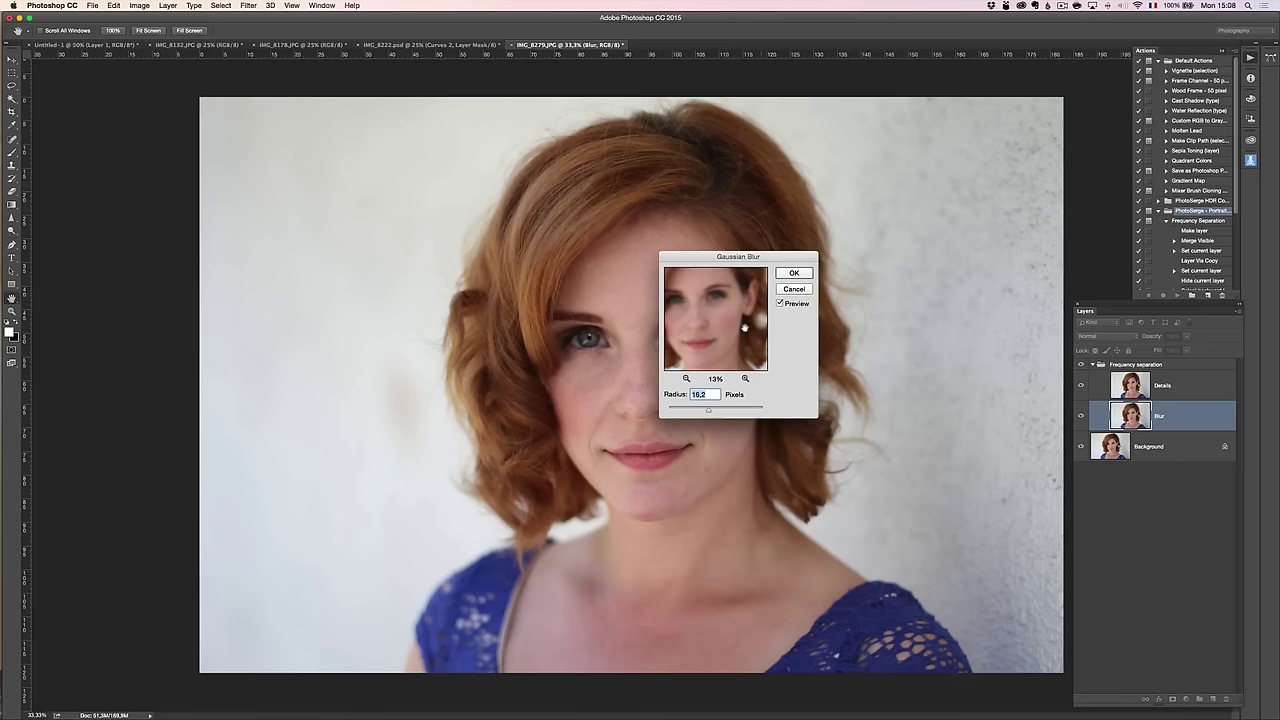
{"action": "mouse_move", "coordinate": [718, 290]}
{"action": "left_mouse_down"}
{"action": "mouse_move", "coordinate": [740, 317]}
{"action": "mouse_move", "coordinate": [730, 303]}
{"action": "left_mouse_up"}
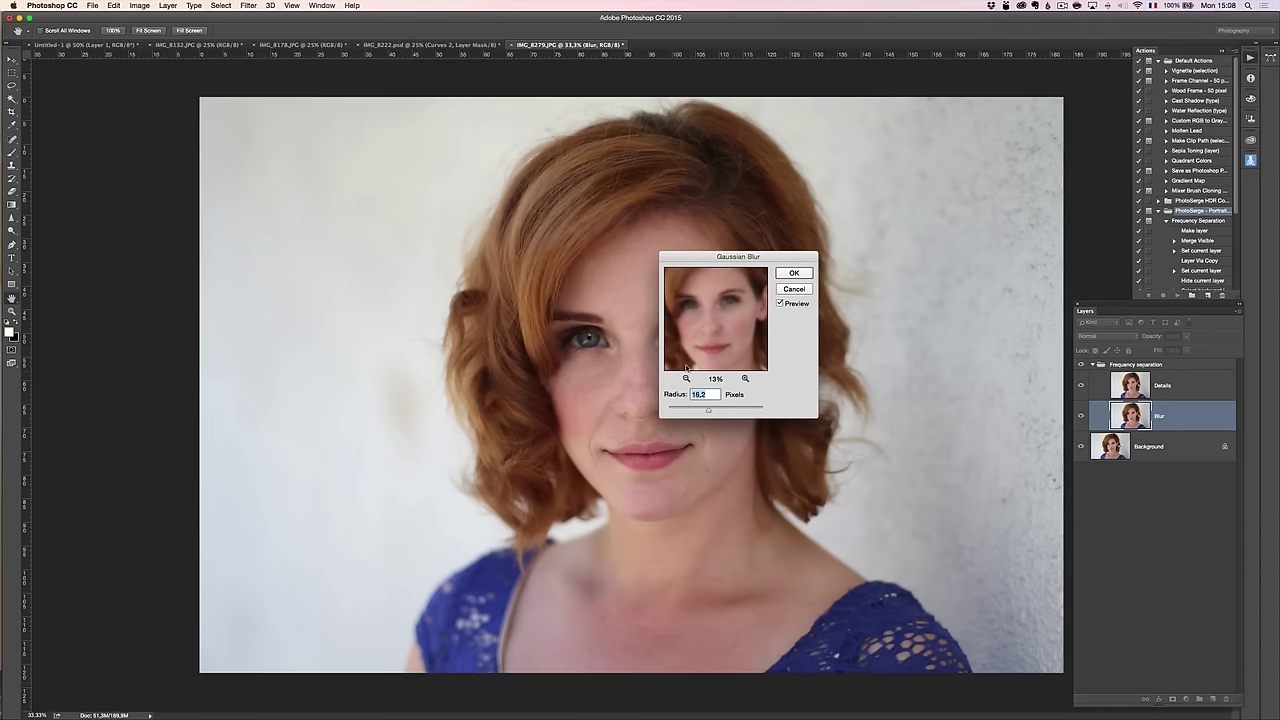
Apply the Gaussian Blur to the Blur layer with a radius of 12.0 pixels.
{"action": "left_click", "coordinate": [745, 378]}
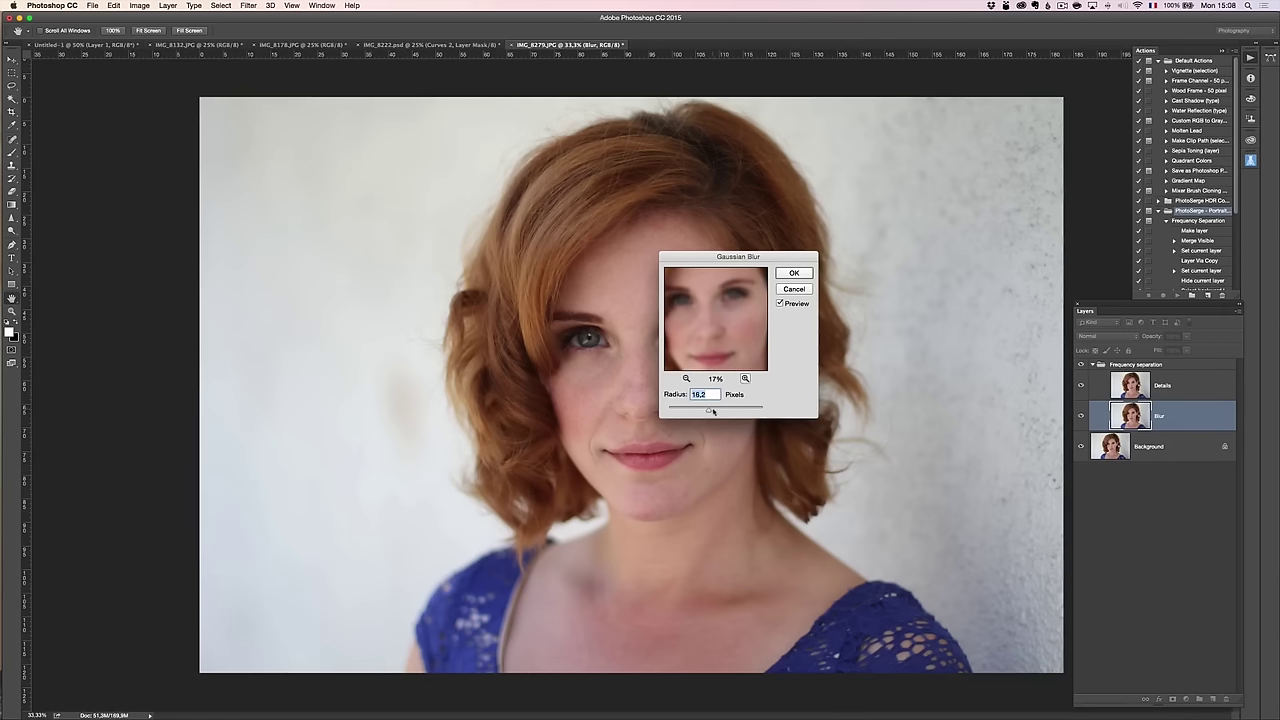
{"action": "left_click_drag", "start_coordinate": [708, 409], "coordinate": [707, 413]}
{"action": "left_click", "coordinate": [745, 378]}
{"action": "left_click", "coordinate": [745, 378]}
{"action": "left_click", "coordinate": [745, 378]}
{"action": "left_click_drag", "start_coordinate": [714, 328], "coordinate": [712, 295]}
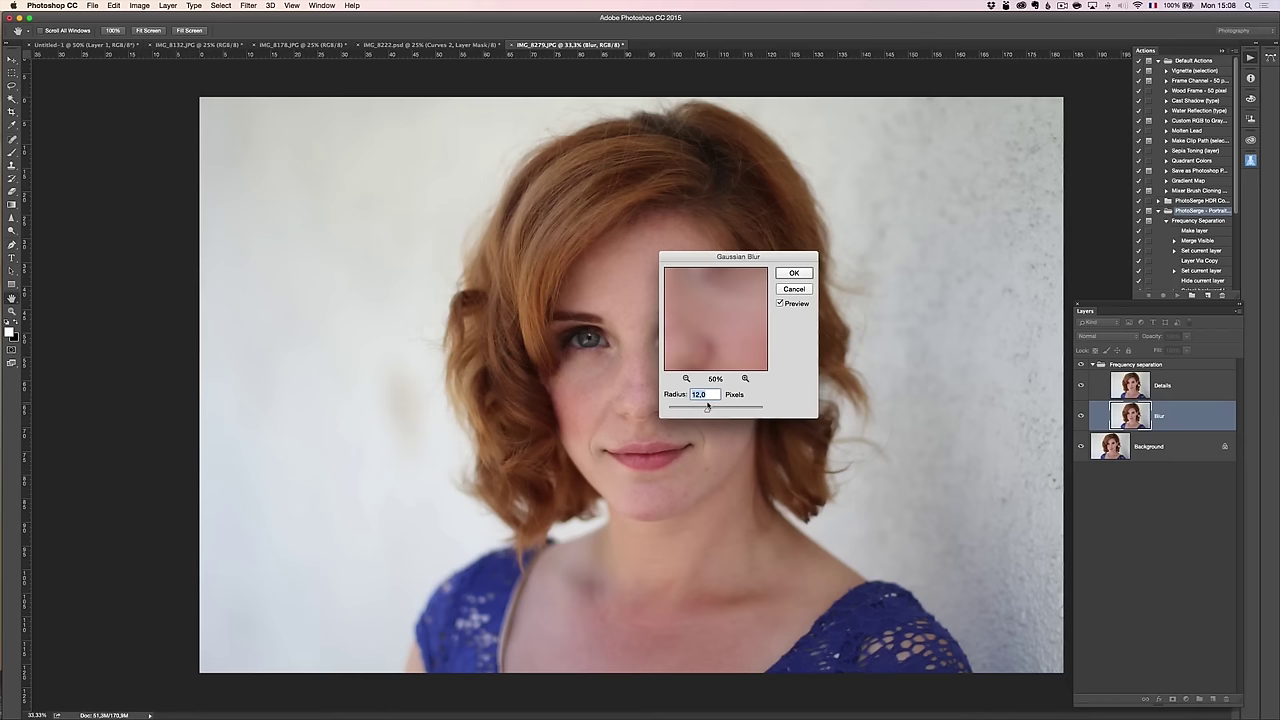
{"action": "left_click", "coordinate": [797, 274]}
{"action": "key", "text": "z"}
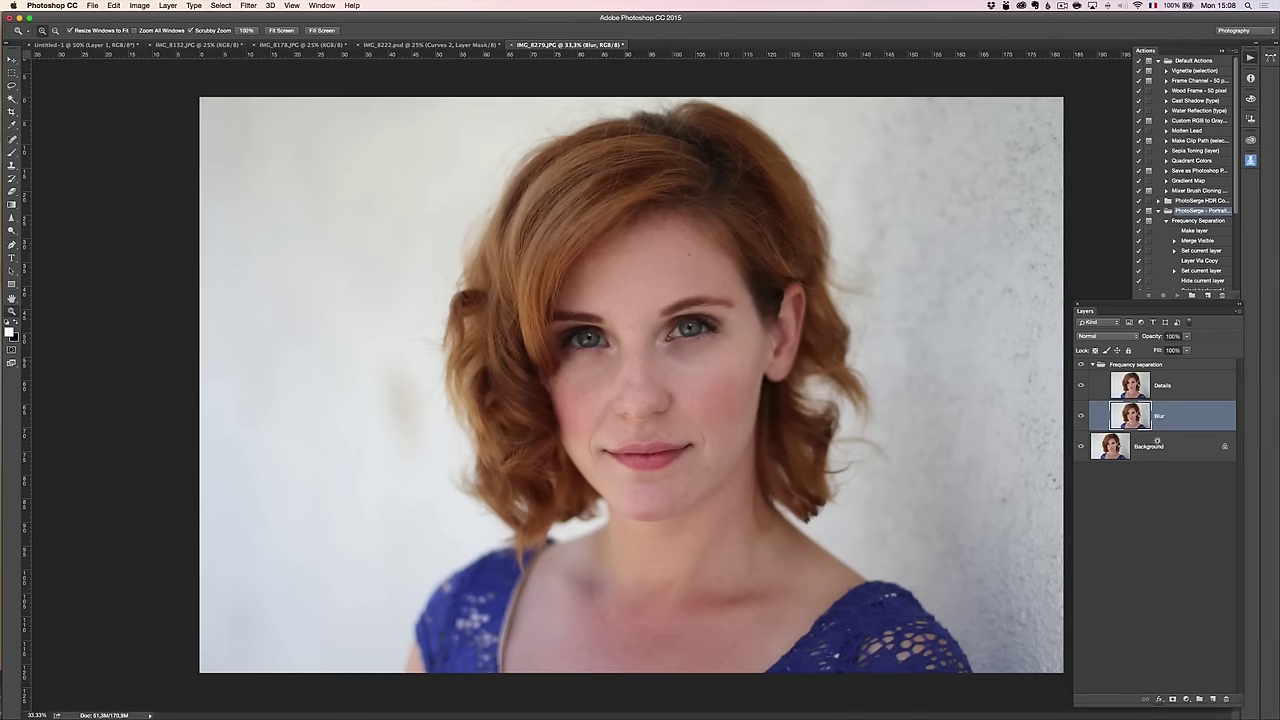
Start Apply Image on the Details layer and choose the Blur layer of IMG_8279.JPG as its source.
{"action": "left_click", "coordinate": [1200, 391]}
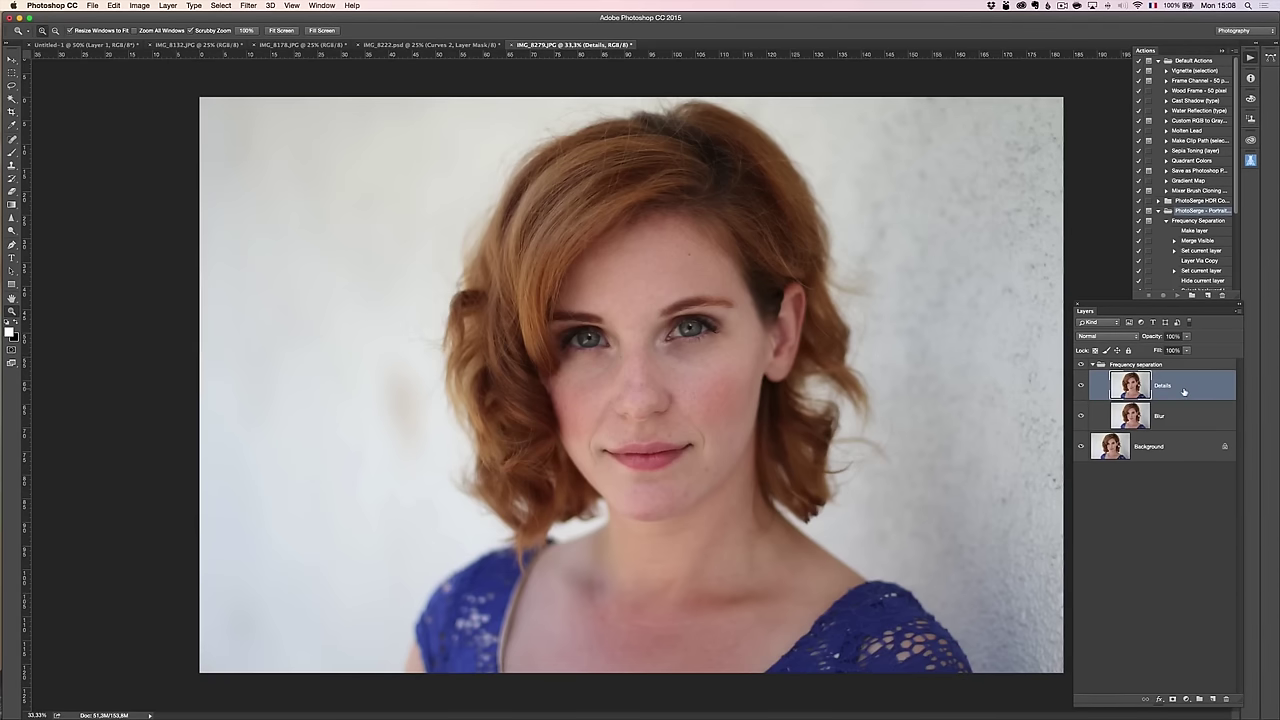
{"action": "left_click", "coordinate": [139, 6]}
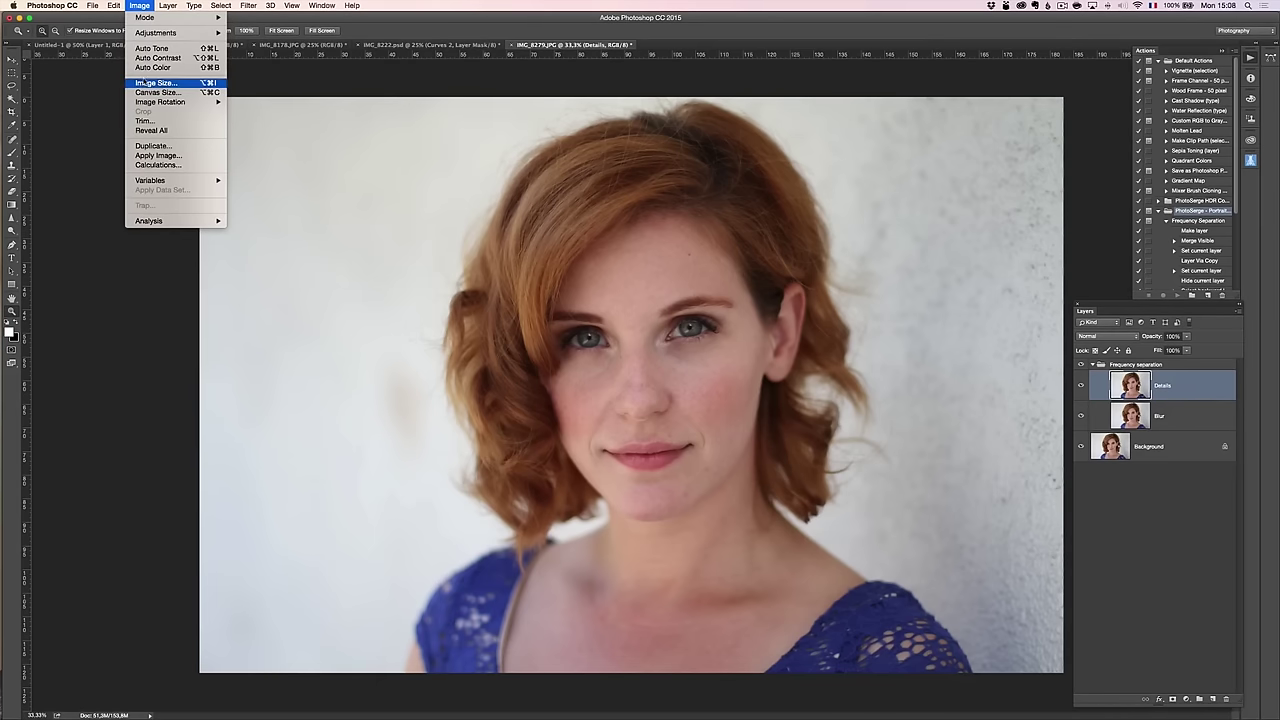
{"action": "left_click", "coordinate": [170, 160]}
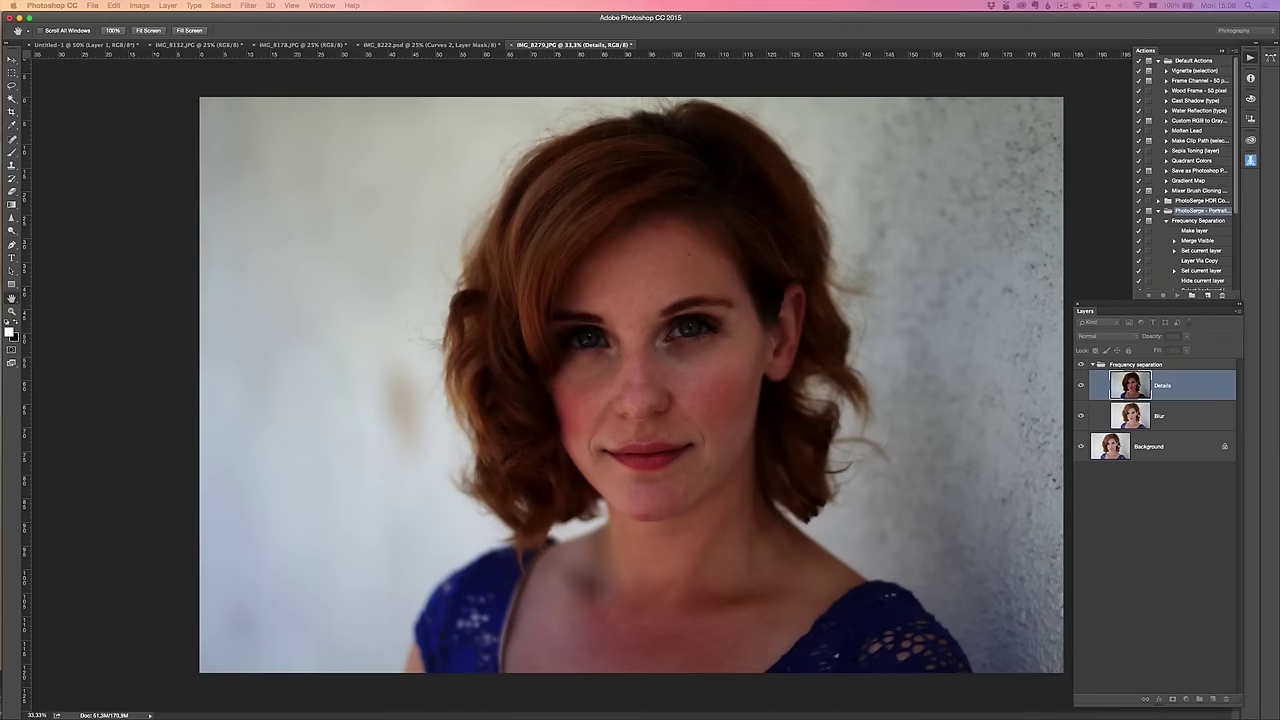
{"action": "left_click_drag", "start_coordinate": [935, 195], "coordinate": [572, 197]}
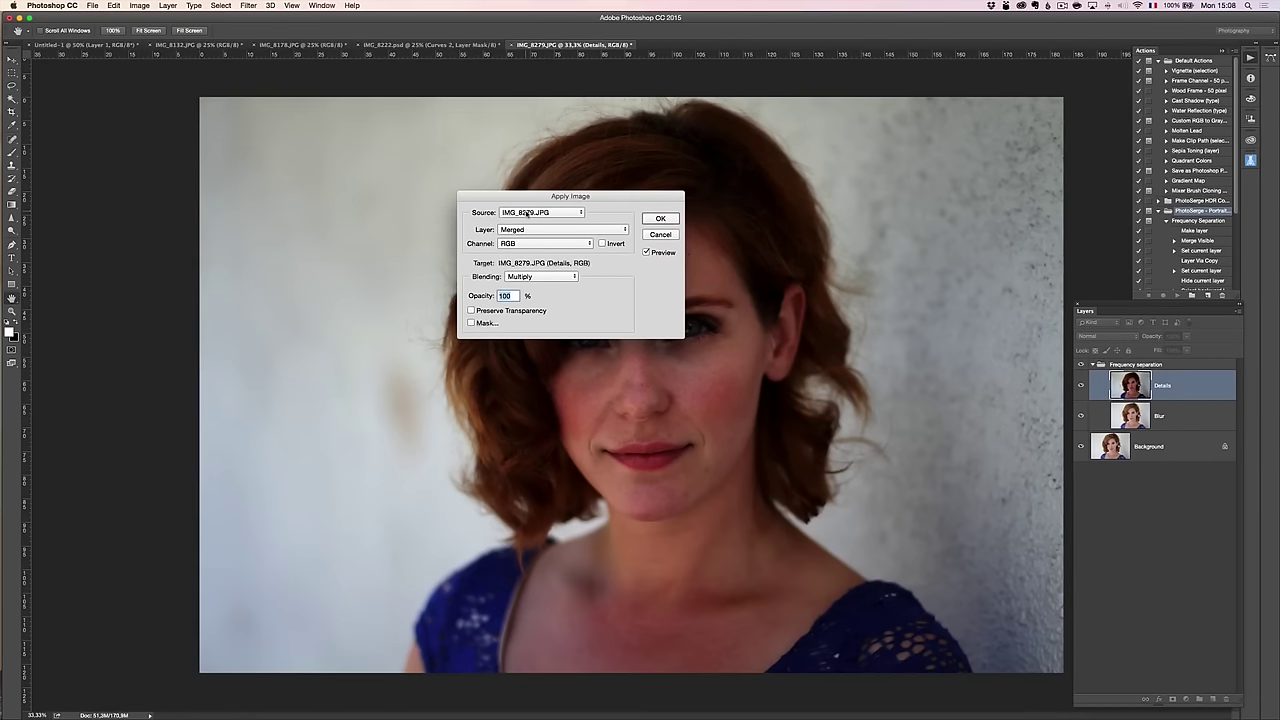
{"action": "left_click", "coordinate": [528, 214]}
{"action": "left_click", "coordinate": [540, 212]}
{"action": "left_click", "coordinate": [530, 229]}
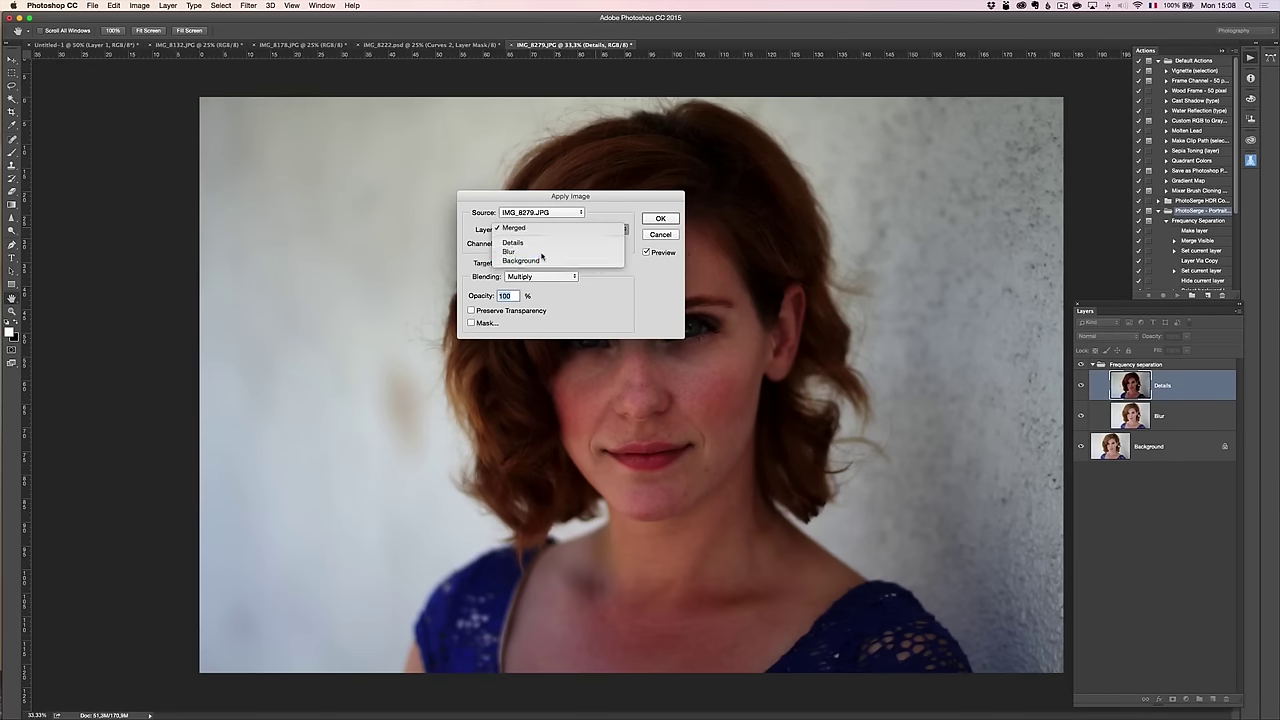
{"action": "left_click", "coordinate": [535, 253]}
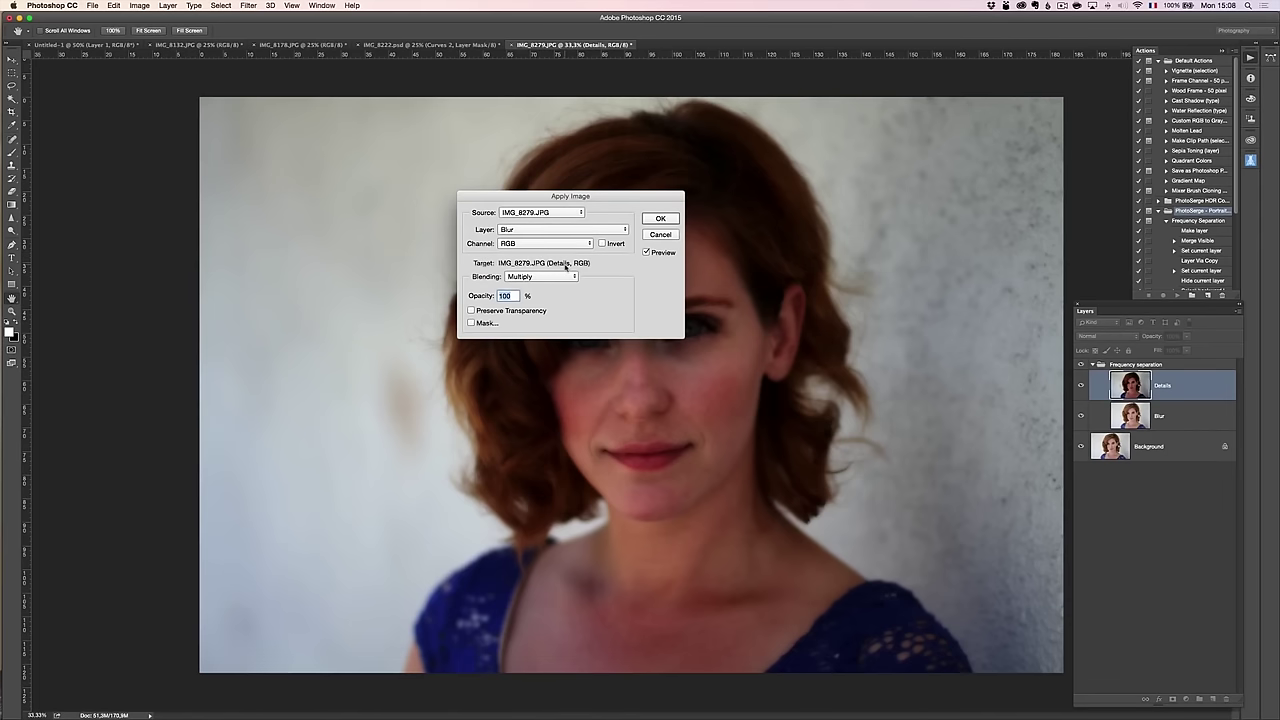
Set the Apply Image blending mode to Subtract.
{"action": "left_click", "coordinate": [551, 276]}
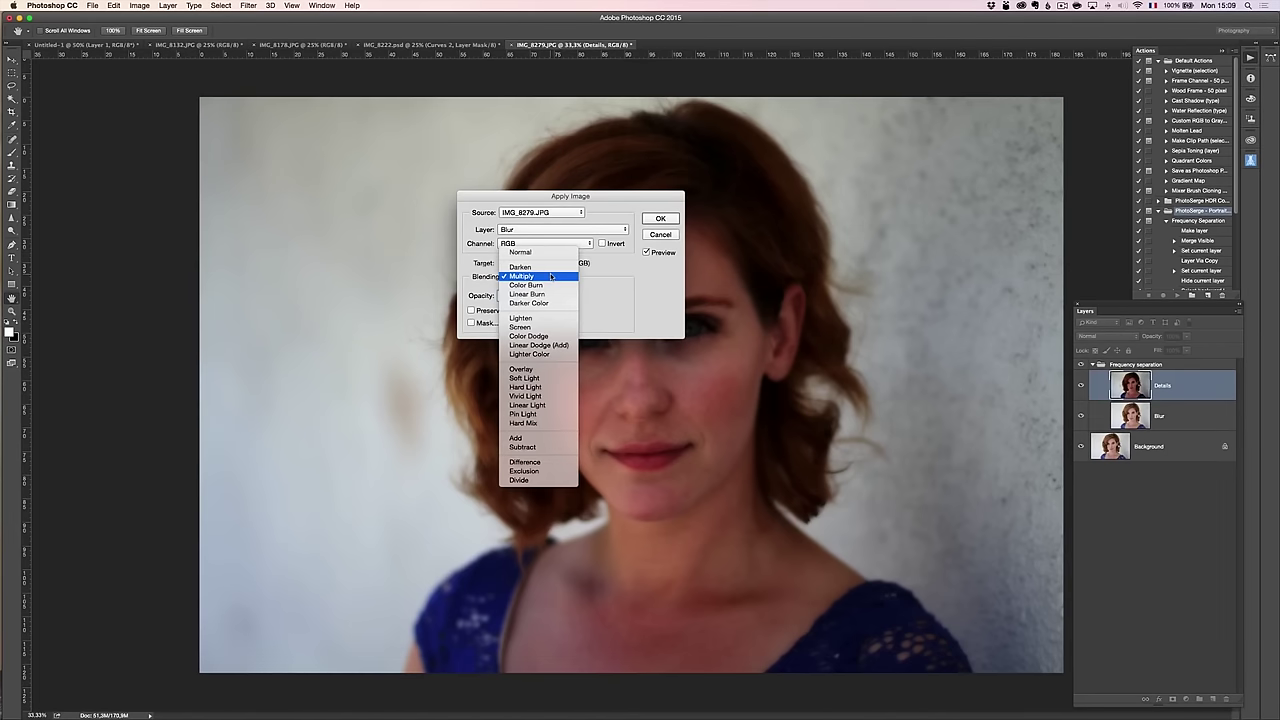
{"action": "left_click", "coordinate": [613, 259]}
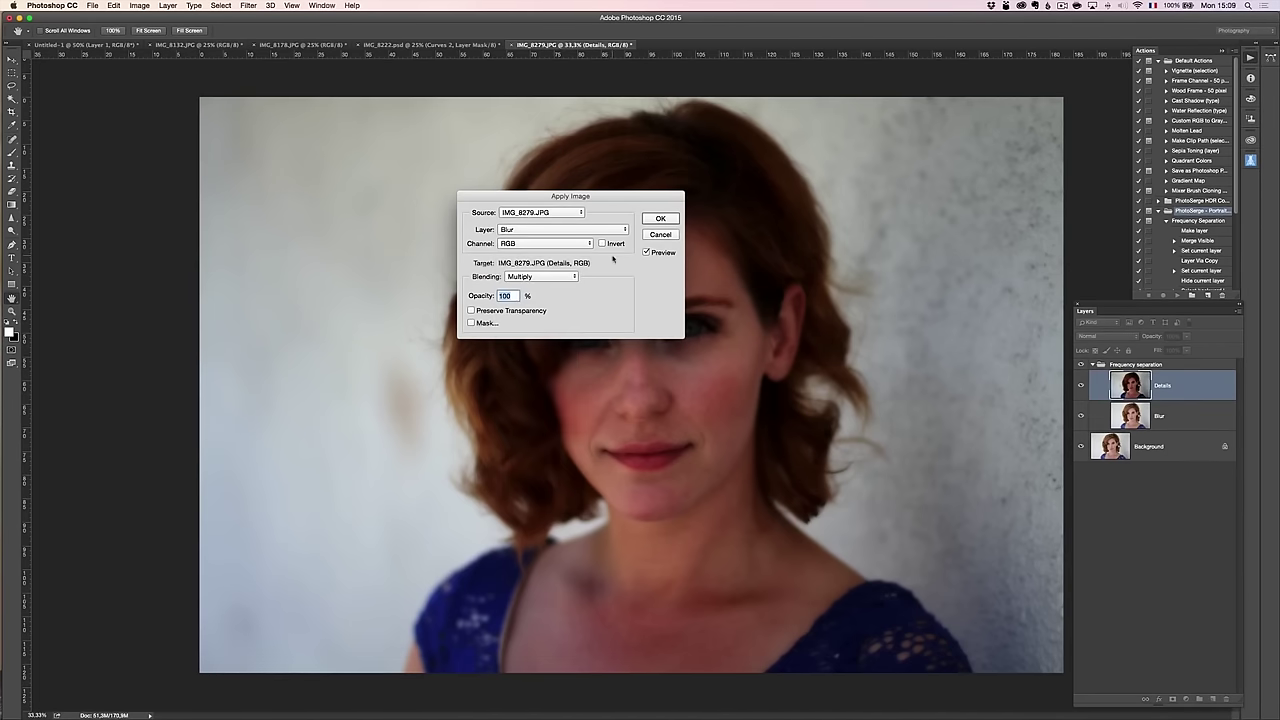
{"action": "key", "text": "alt+shift+n"}
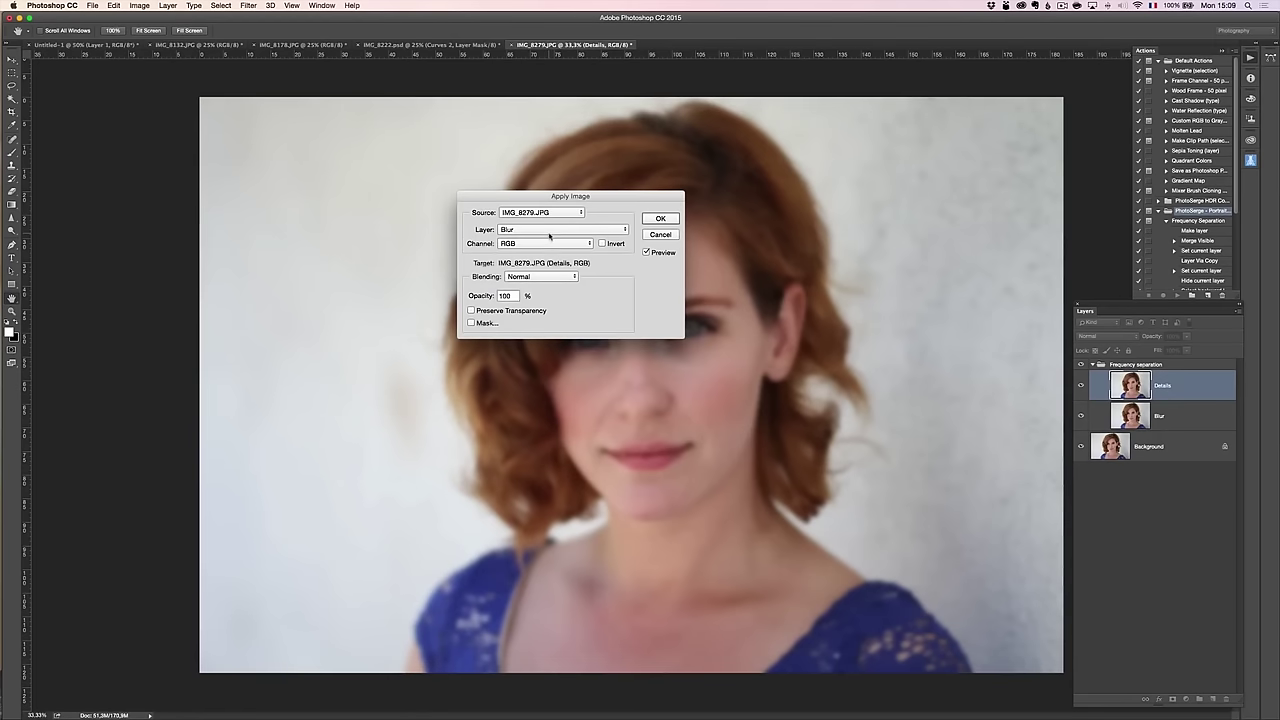
{"action": "left_click", "coordinate": [541, 279]}
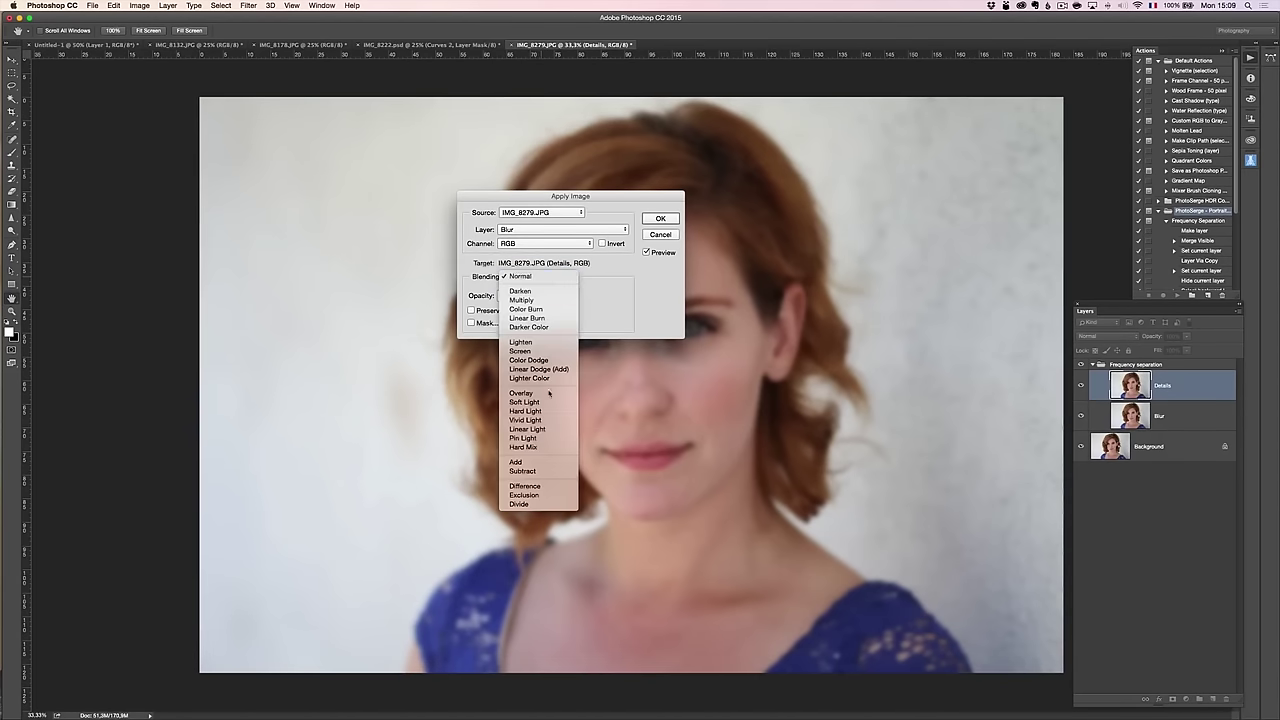
{"action": "left_click", "coordinate": [539, 472]}
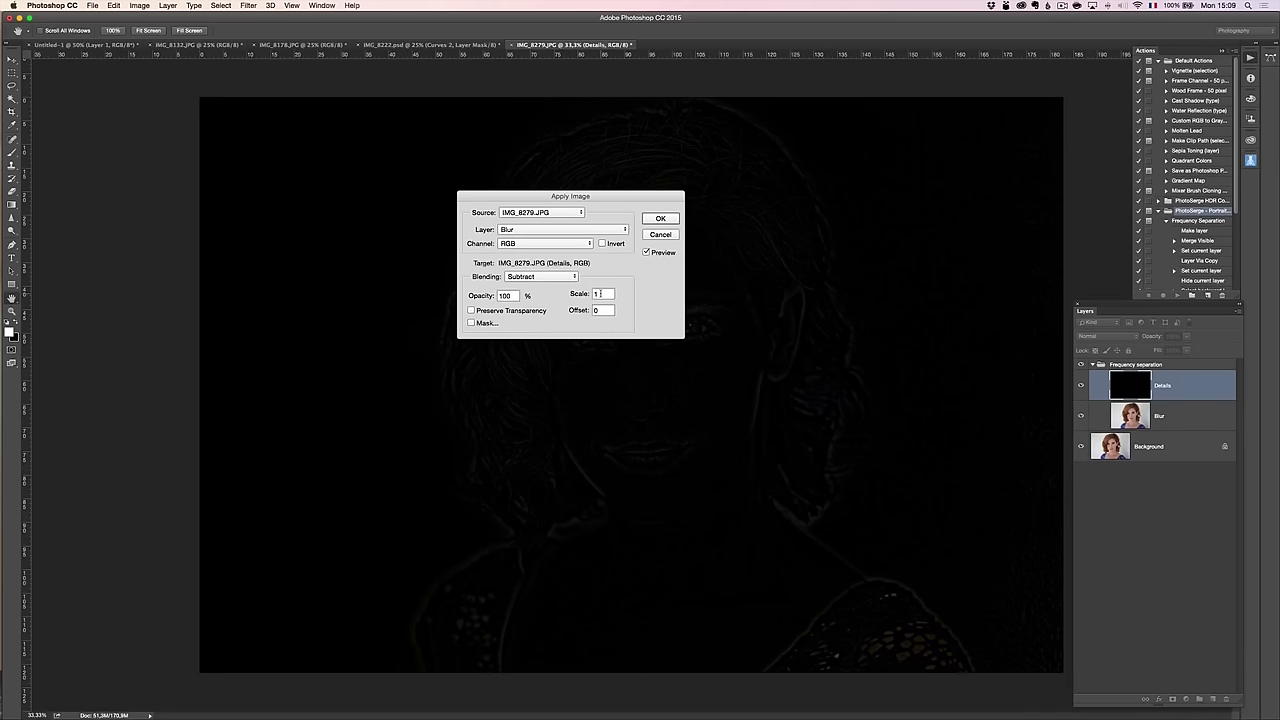
Set the Apply Image scale to 2 and offset to 128, and apply it to the Details layer.
{"action": "double_click", "coordinate": [592, 293]}
{"action": "type", "text": "2"}
{"action": "double_click", "coordinate": [600, 310]}
{"action": "type", "text": "128"}
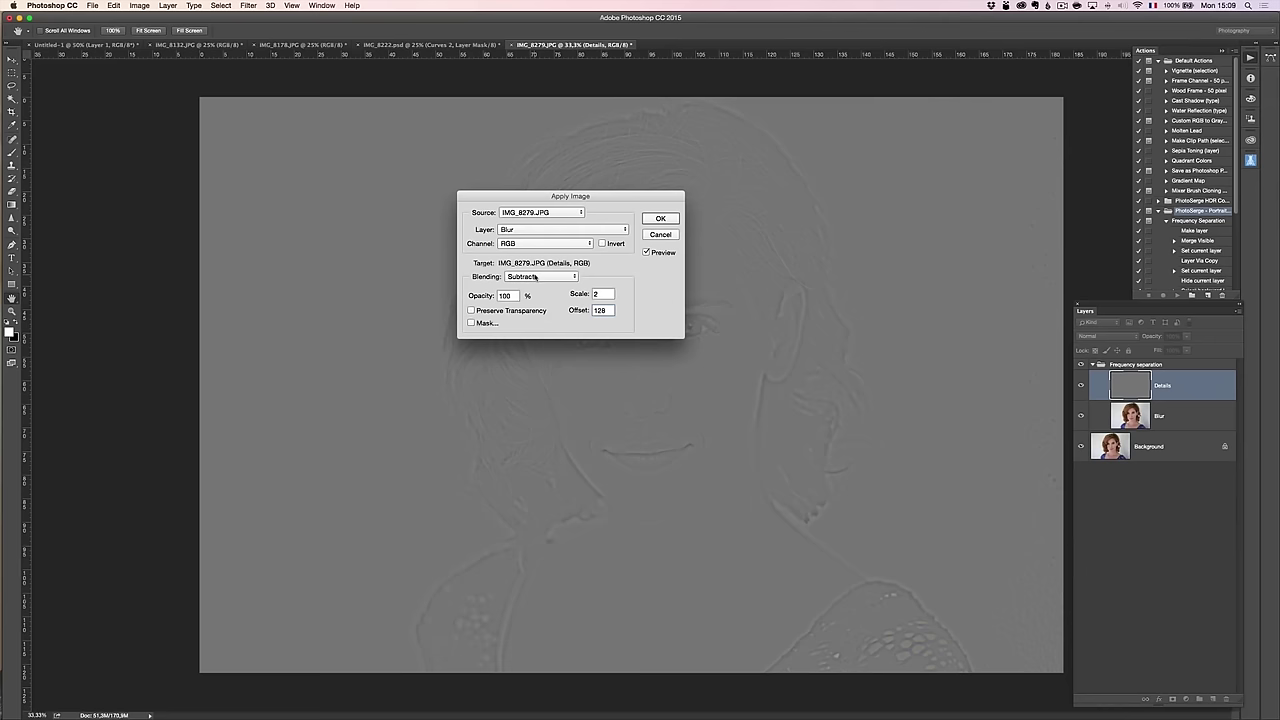
{"action": "double_click", "coordinate": [595, 294]}
{"action": "left_click", "coordinate": [657, 222]}
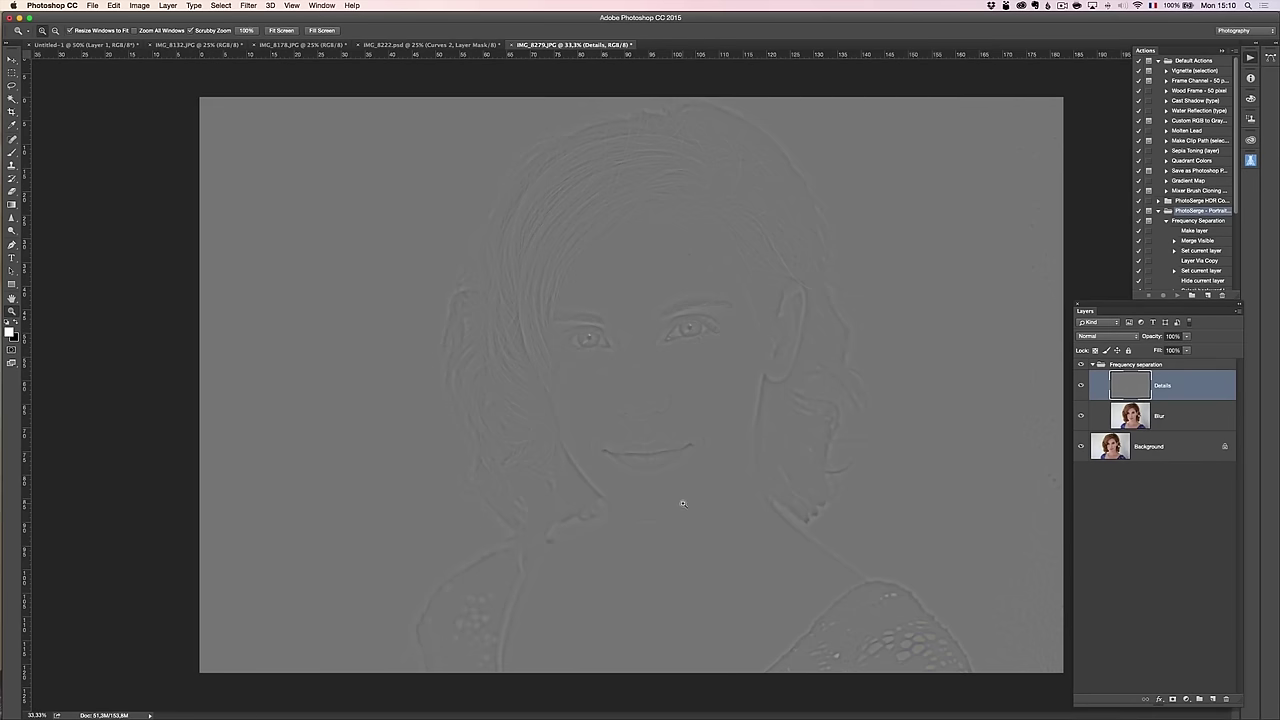
Set the Details layer's blending mode to Linear Light.
{"action": "left_click", "coordinate": [1116, 338]}
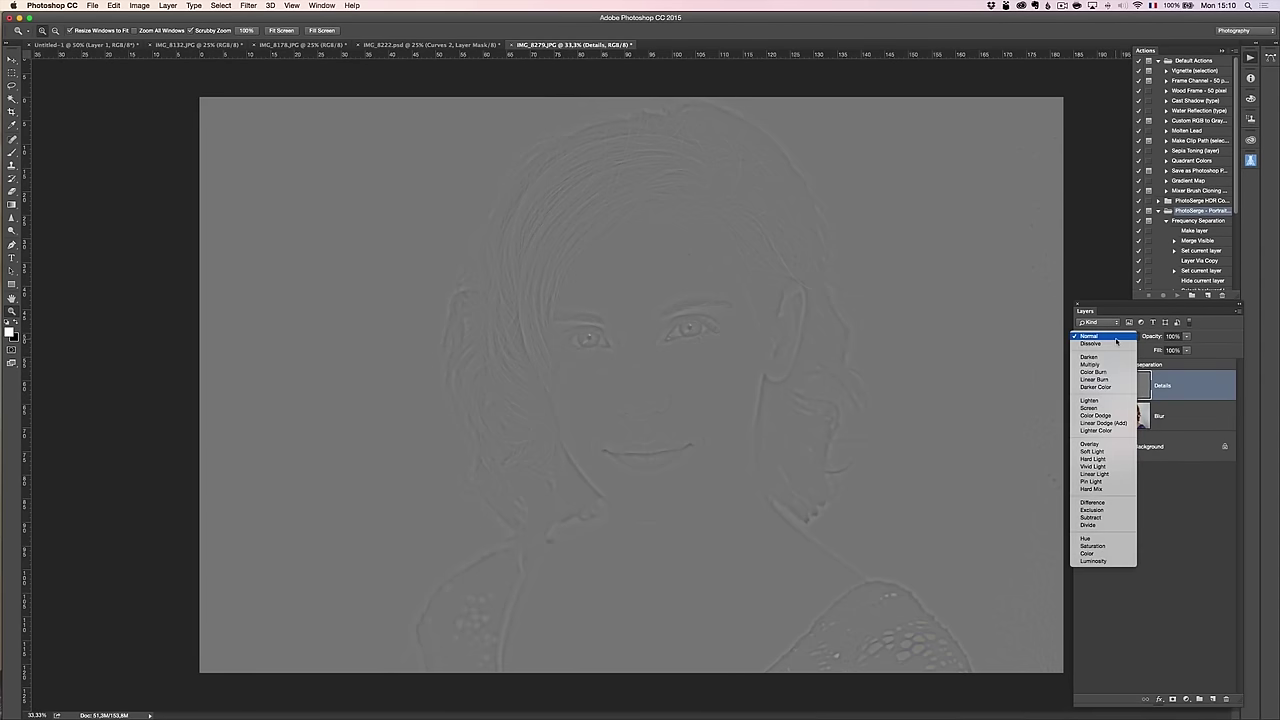
{"action": "left_click", "coordinate": [1111, 478]}
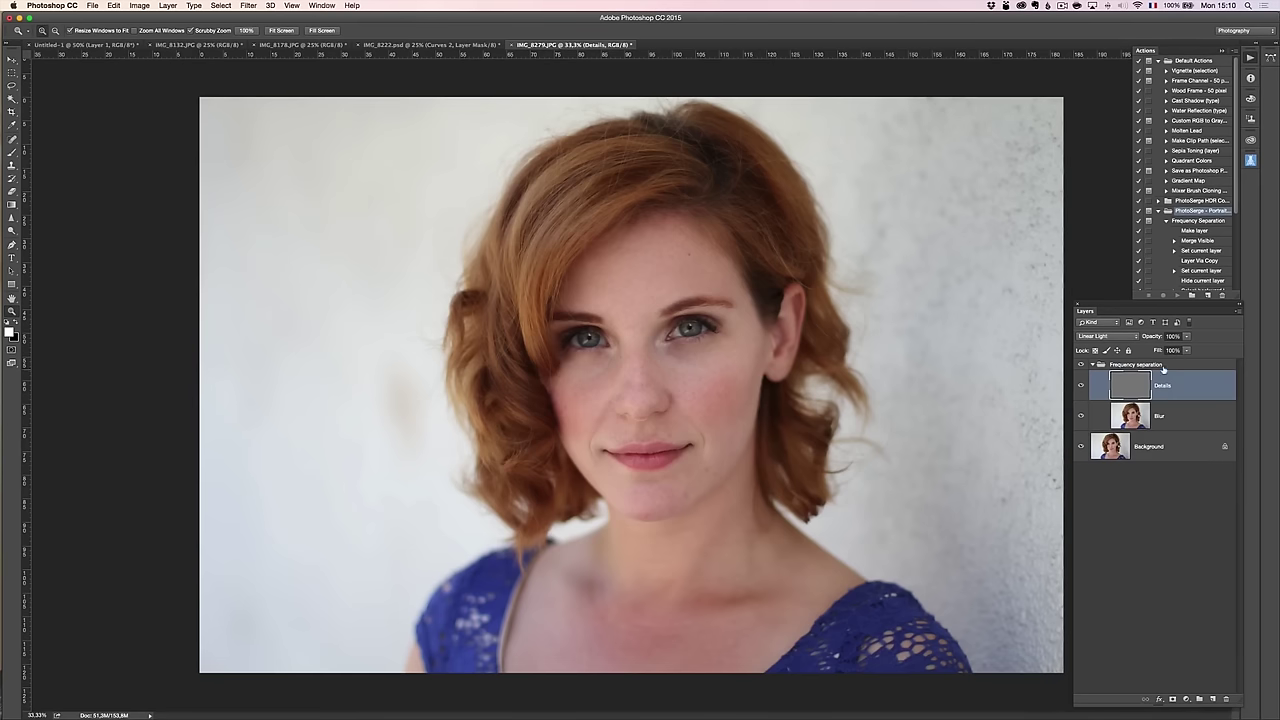
On the Blur layer, outline the cheeks and nose above the upper lip using the Lasso with a 20 px feather.
{"action": "left_click", "coordinate": [1174, 411]}
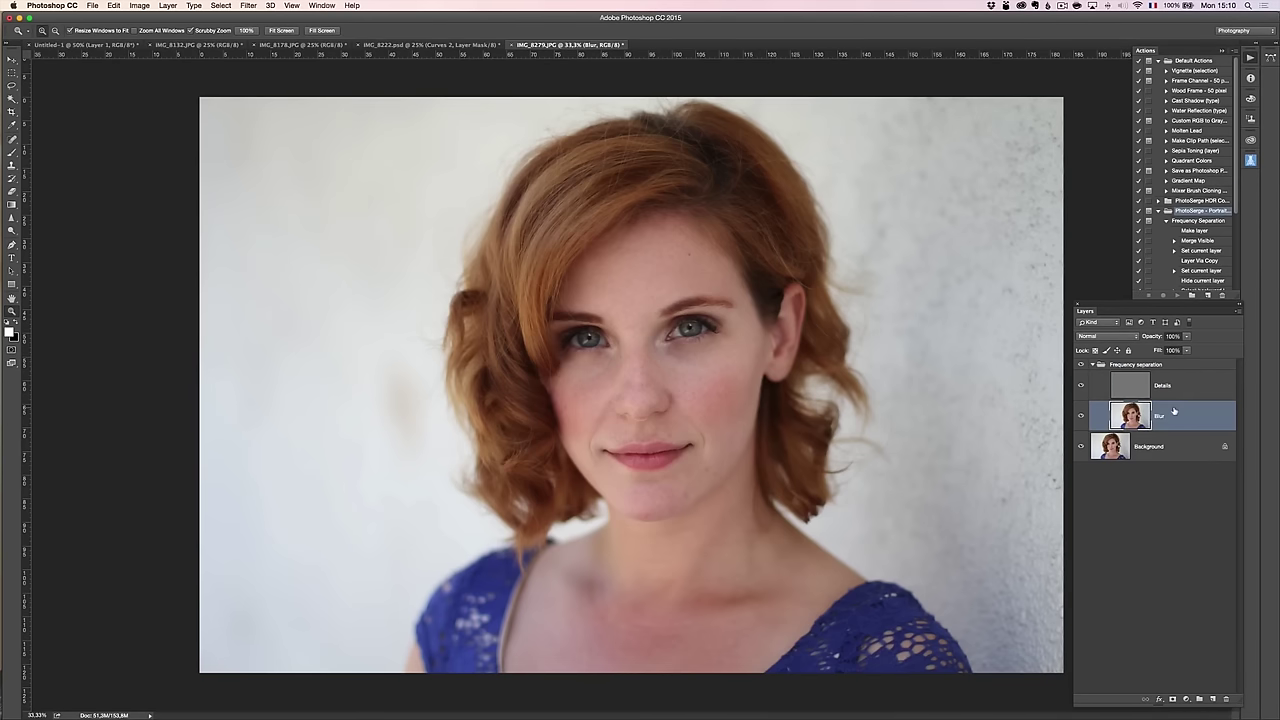
{"action": "left_click", "coordinate": [693, 397]}
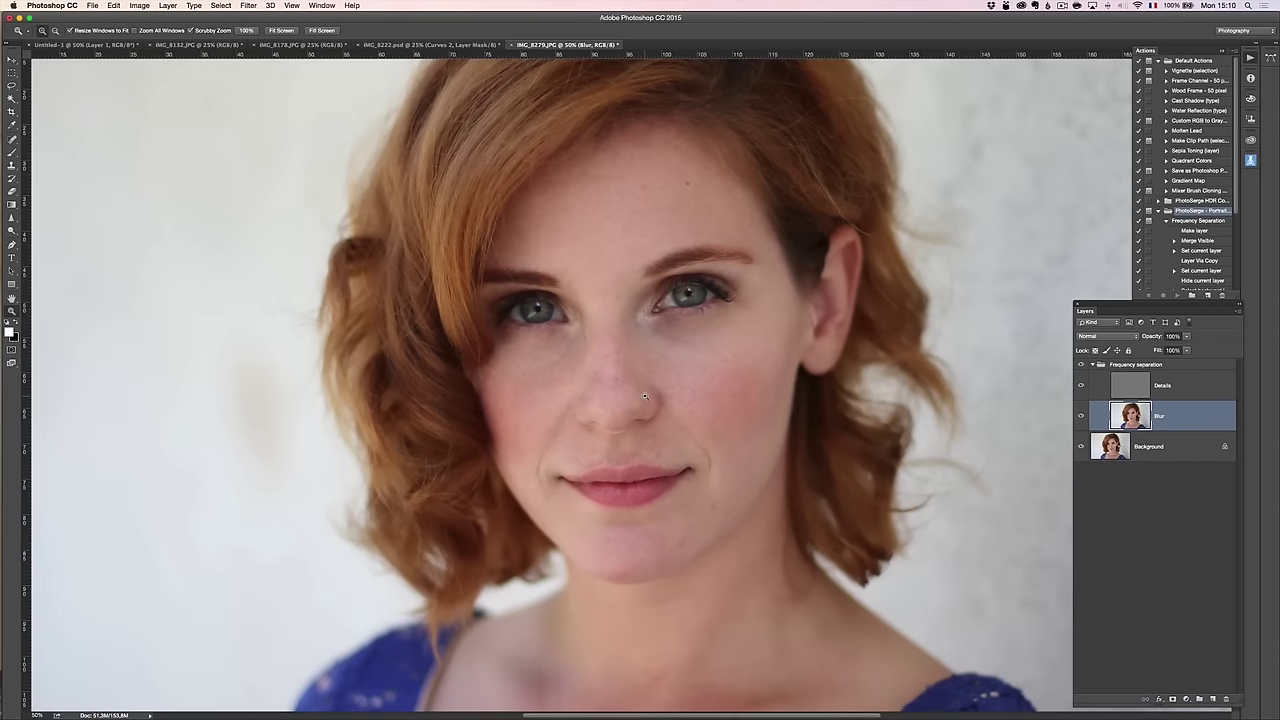
{"action": "left_click_drag", "start_coordinate": [12, 86], "coordinate": [50, 89]}
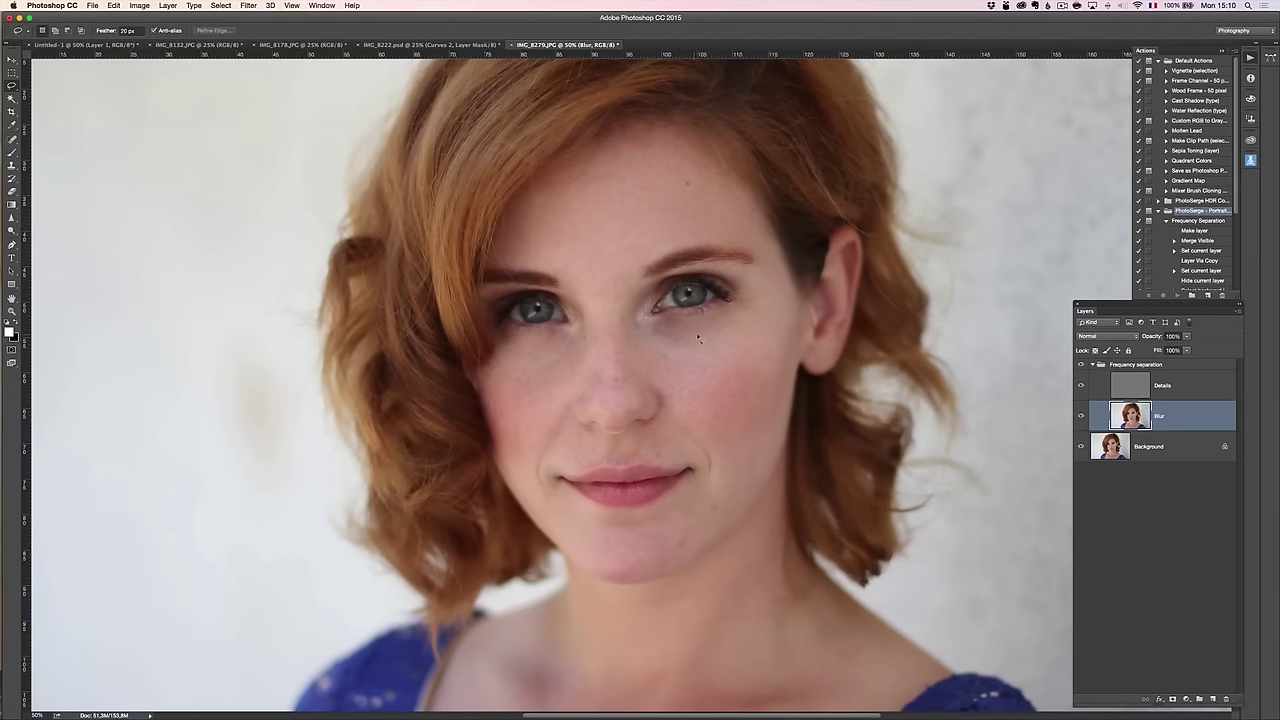
{"action": "mouse_move", "coordinate": [666, 324]}
{"action": "left_mouse_down"}
{"action": "mouse_move", "coordinate": [626, 335]}
{"action": "mouse_move", "coordinate": [624, 372]}
{"action": "mouse_move", "coordinate": [587, 340]}
{"action": "mouse_move", "coordinate": [506, 370]}
{"action": "mouse_move", "coordinate": [491, 420]}
{"action": "mouse_move", "coordinate": [526, 480]}
{"action": "mouse_move", "coordinate": [540, 454]}
{"action": "mouse_move", "coordinate": [671, 458]}
{"action": "left_mouse_up"}
{"action": "mouse_move", "coordinate": [777, 424]}
{"action": "left_mouse_down"}
{"action": "mouse_move", "coordinate": [777, 310]}
{"action": "mouse_move", "coordinate": [668, 326]}
{"action": "left_mouse_up"}
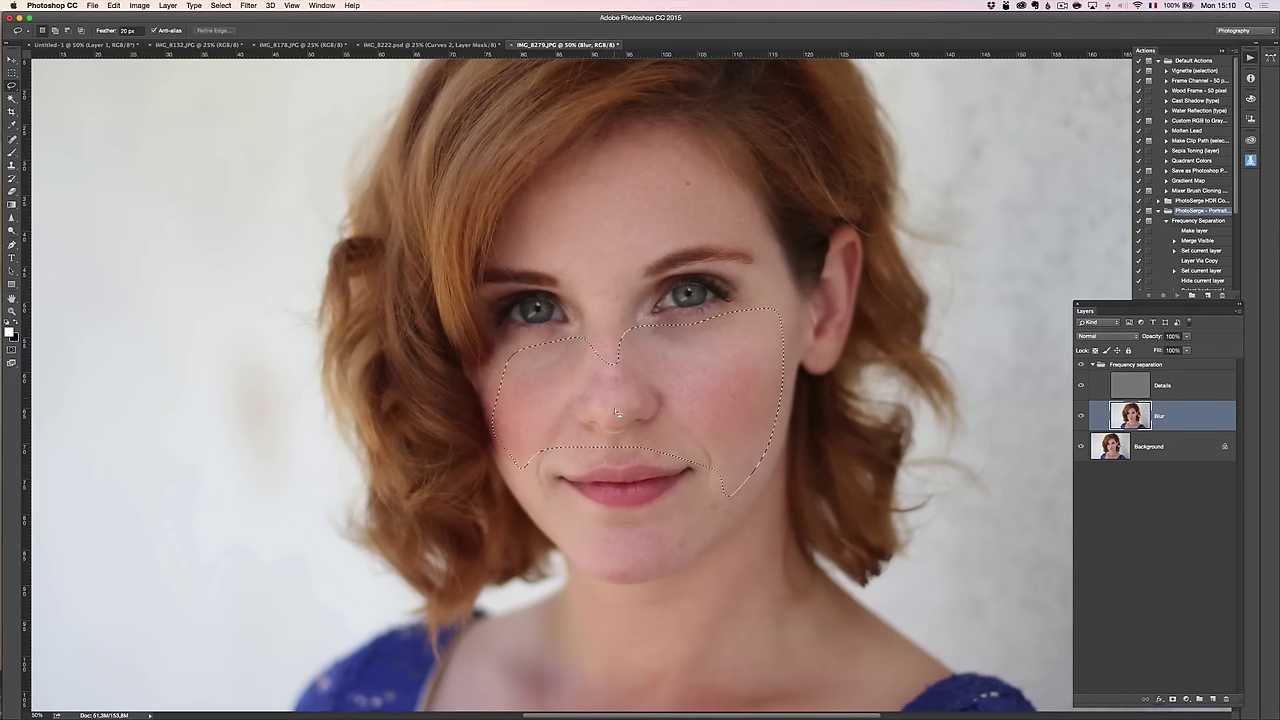
Blur the selected cheek and nose area with a Gaussian Blur of 21.9 pixels radius and clear the selection.
{"action": "left_click", "coordinate": [248, 5]}
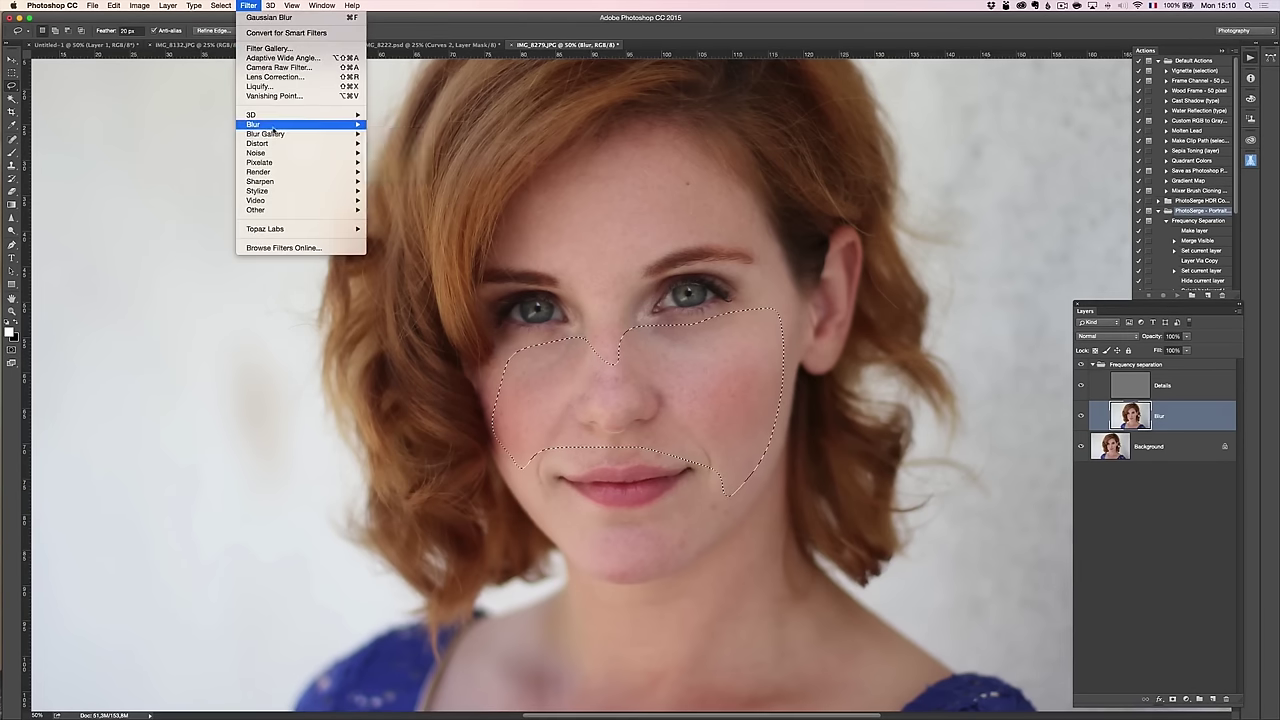
{"action": "mouse_move", "coordinate": [290, 124]}
{"action": "left_click", "coordinate": [400, 163]}
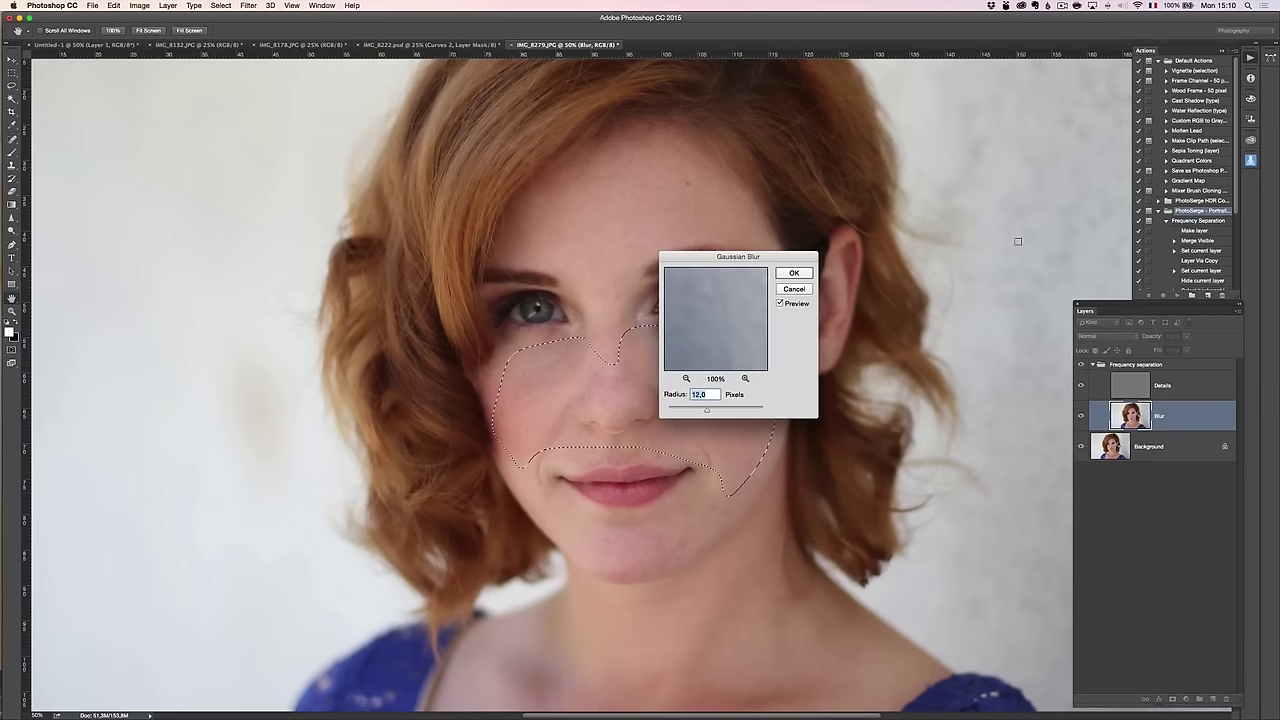
{"action": "left_click_drag", "start_coordinate": [741, 254], "coordinate": [878, 246]}
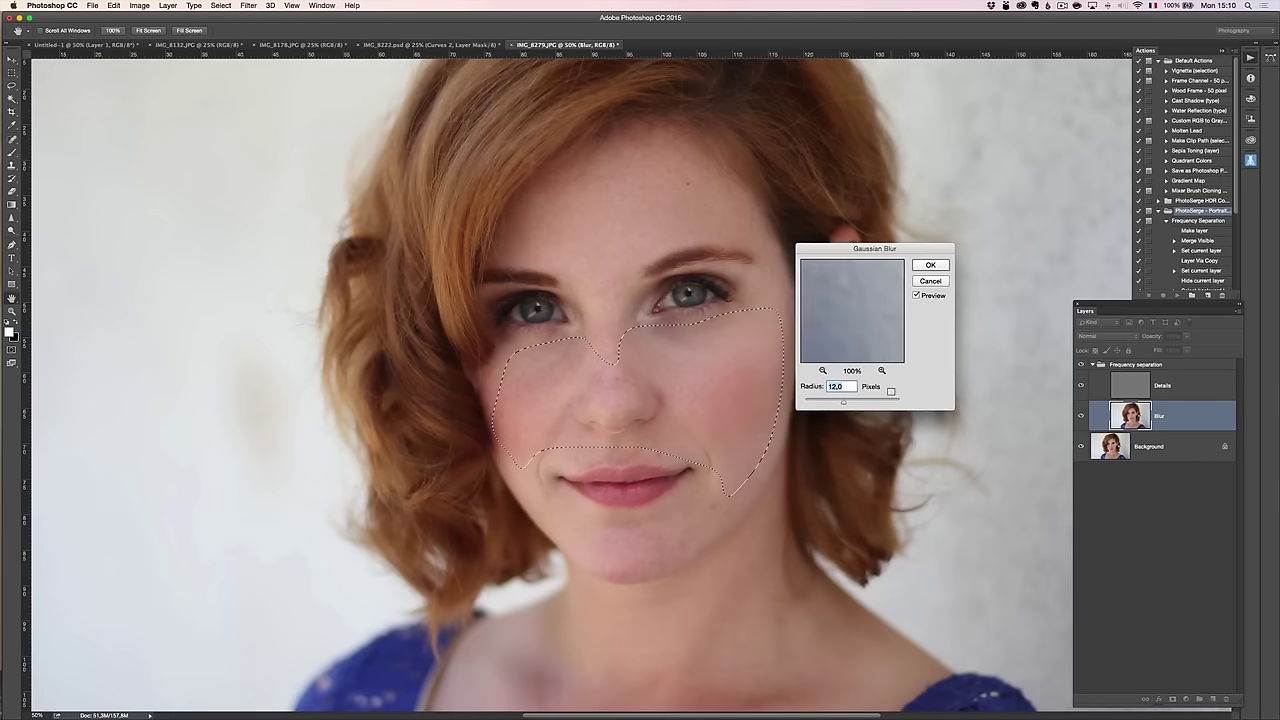
{"action": "left_click_drag", "start_coordinate": [846, 404], "coordinate": [848, 405]}
{"action": "left_click_drag", "start_coordinate": [850, 405], "coordinate": [848, 405]}
{"action": "left_click", "coordinate": [917, 296]}
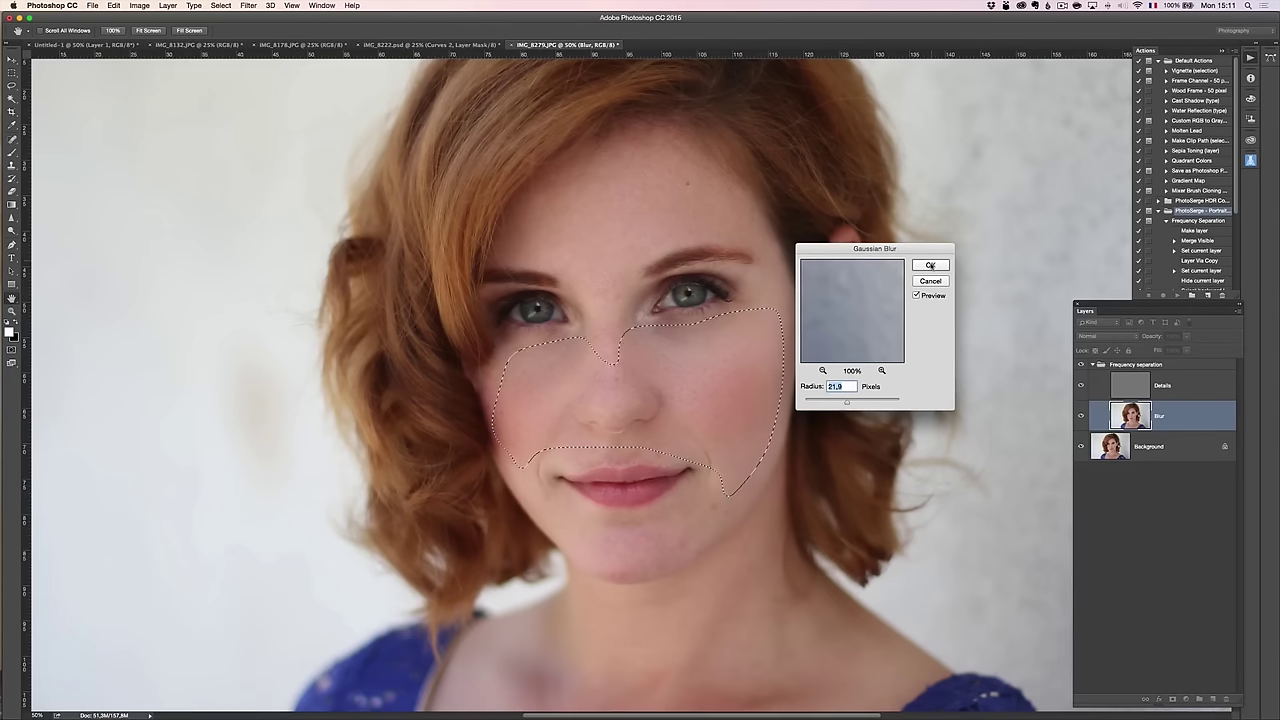
{"action": "left_click", "coordinate": [930, 265]}
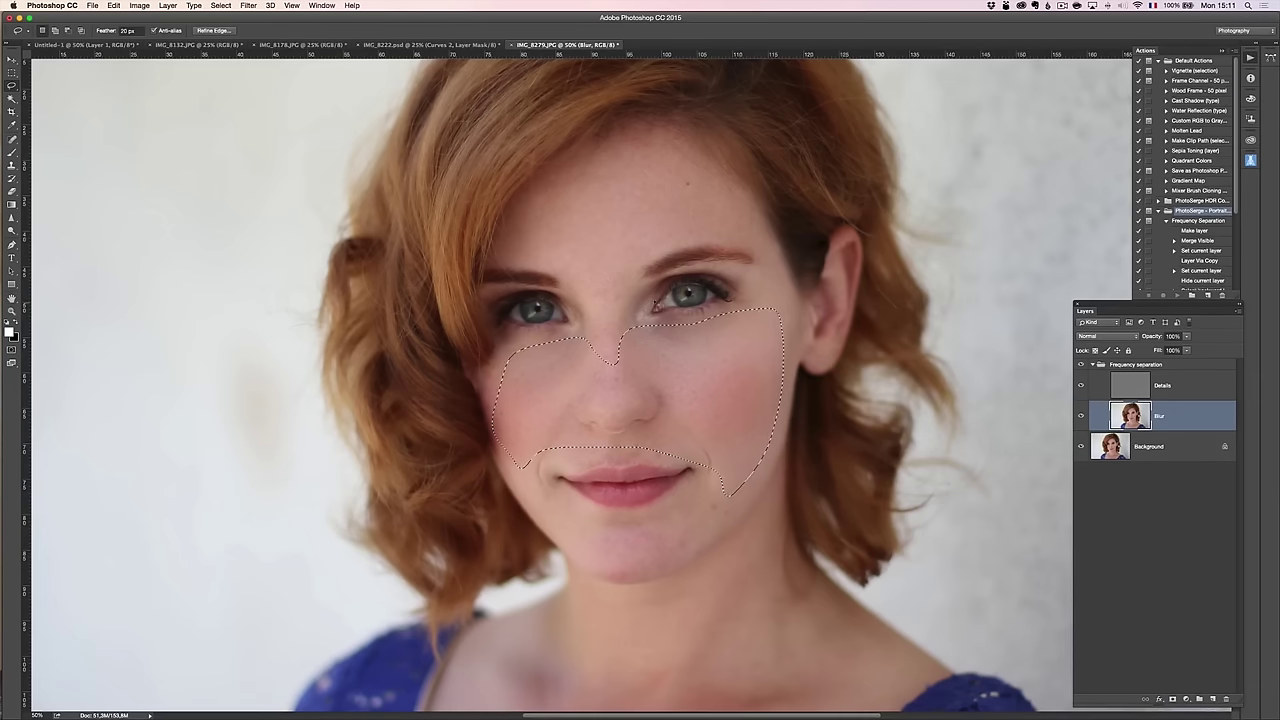
{"action": "key", "text": "super+d"}
Lasso the forehead and the bridge of the nose, reapply the last Gaussian Blur there, and deselect.
{"action": "mouse_move", "coordinate": [530, 245]}
{"action": "left_mouse_down"}
{"action": "mouse_move", "coordinate": [576, 293]}
{"action": "mouse_move", "coordinate": [581, 320]}
{"action": "mouse_move", "coordinate": [560, 356]}
{"action": "mouse_move", "coordinate": [582, 368]}
{"action": "mouse_move", "coordinate": [625, 360]}
{"action": "mouse_move", "coordinate": [638, 342]}
{"action": "mouse_move", "coordinate": [640, 272]}
{"action": "mouse_move", "coordinate": [658, 245]}
{"action": "mouse_move", "coordinate": [734, 235]}
{"action": "mouse_move", "coordinate": [751, 249]}
{"action": "mouse_move", "coordinate": [760, 230]}
{"action": "mouse_move", "coordinate": [667, 151]}
{"action": "mouse_move", "coordinate": [605, 151]}
{"action": "mouse_move", "coordinate": [573, 194]}
{"action": "mouse_move", "coordinate": [525, 211]}
{"action": "mouse_move", "coordinate": [509, 235]}
{"action": "mouse_move", "coordinate": [510, 253]}
{"action": "mouse_move", "coordinate": [580, 292]}
{"action": "left_mouse_up"}
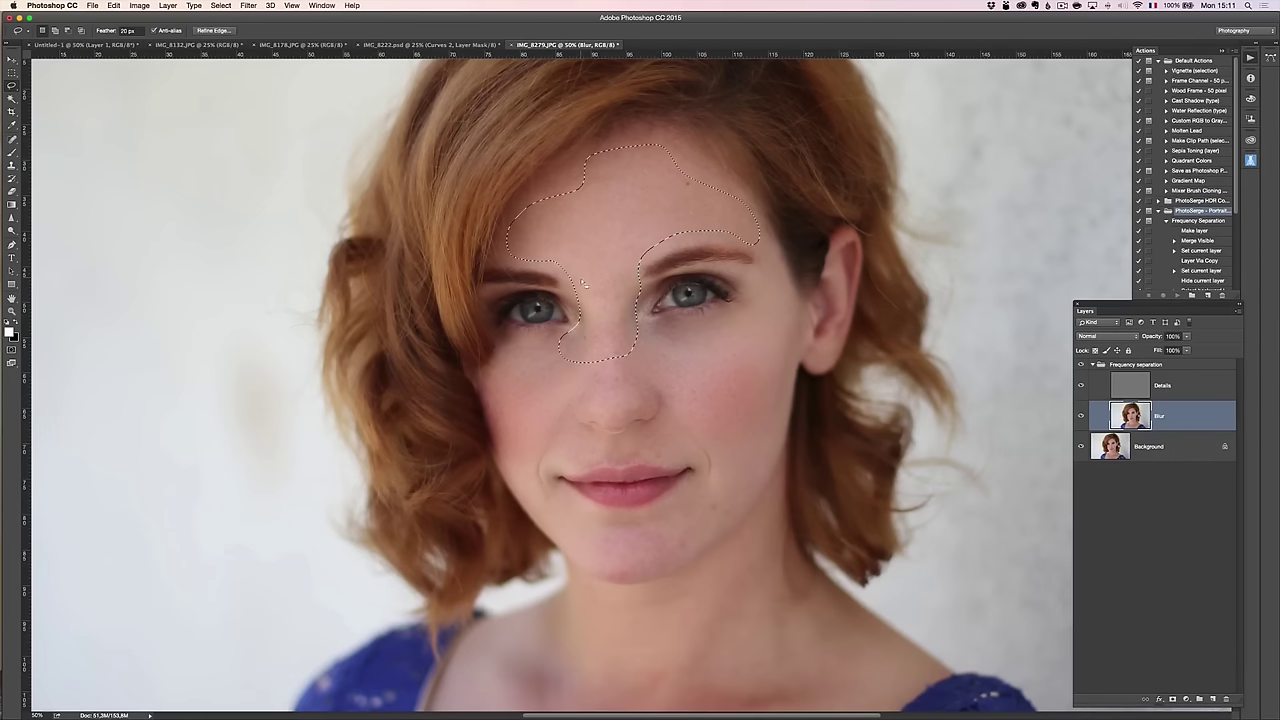
{"action": "left_click", "coordinate": [250, 6]}
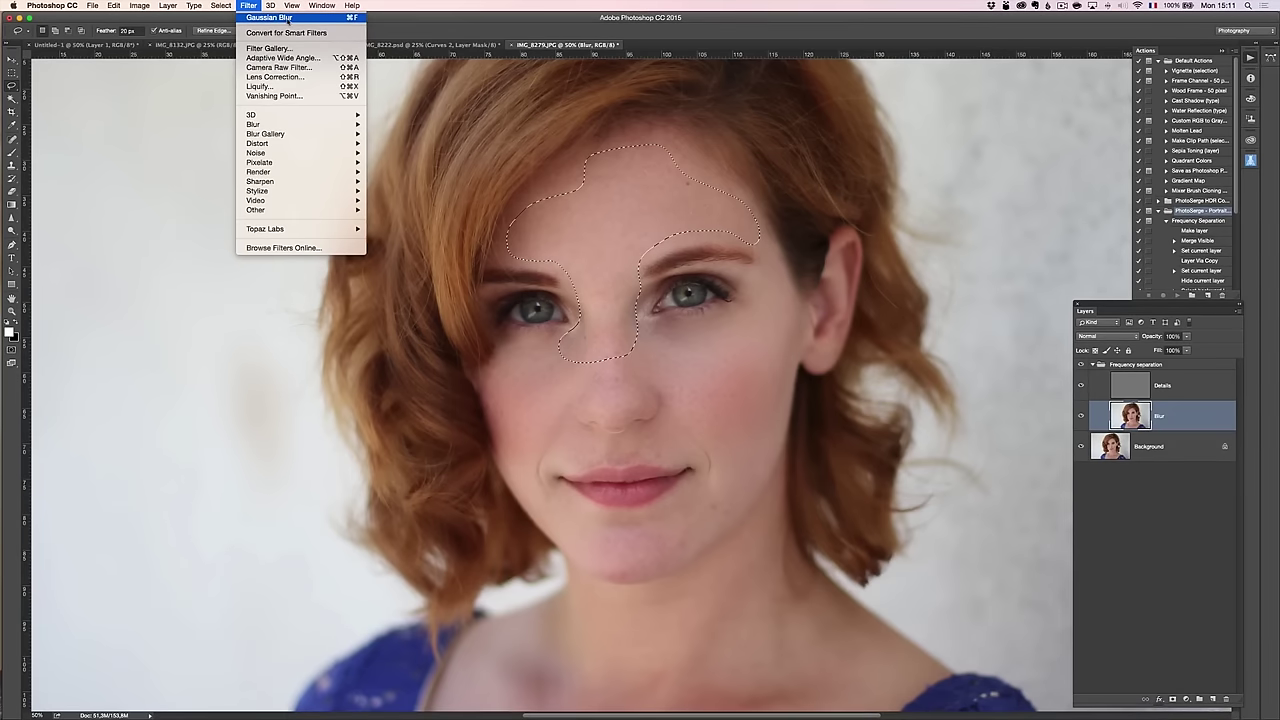
{"action": "left_click", "coordinate": [302, 18]}
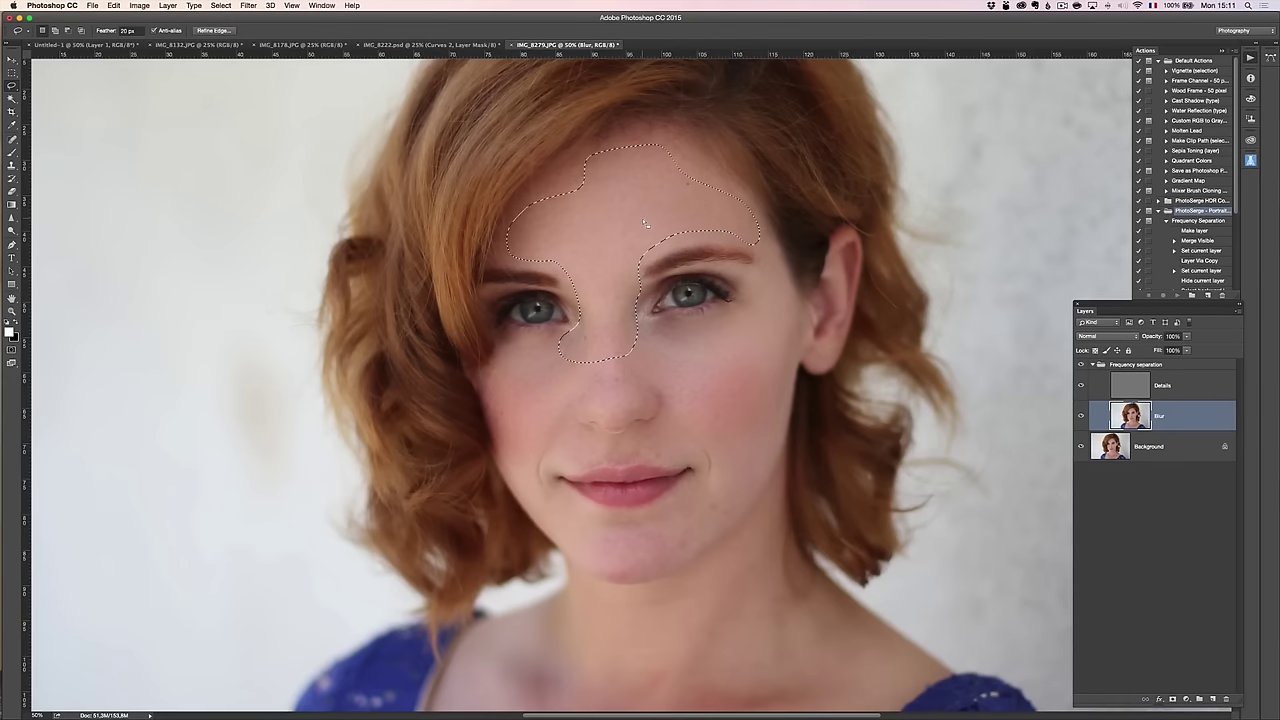
{"action": "key", "text": "super+d"}
Lasso the chin and lower cheek below the lips, smooth them with the same Gaussian Blur, and deselect.
{"action": "mouse_move", "coordinate": [630, 518]}
{"action": "left_mouse_down"}
{"action": "mouse_move", "coordinate": [590, 566]}
{"action": "mouse_move", "coordinate": [628, 577]}
{"action": "left_mouse_up"}
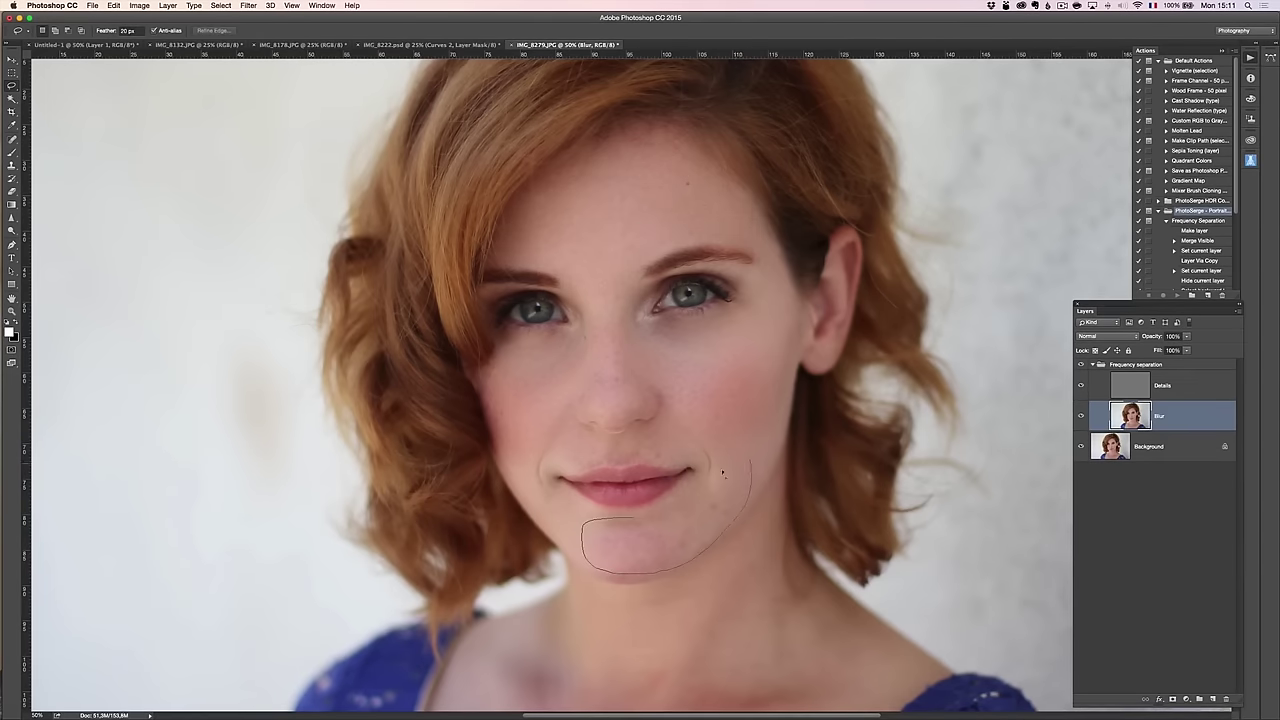
{"action": "left_click_drag", "start_coordinate": [630, 517], "coordinate": [628, 519]}
{"action": "key", "text": "super+d"}
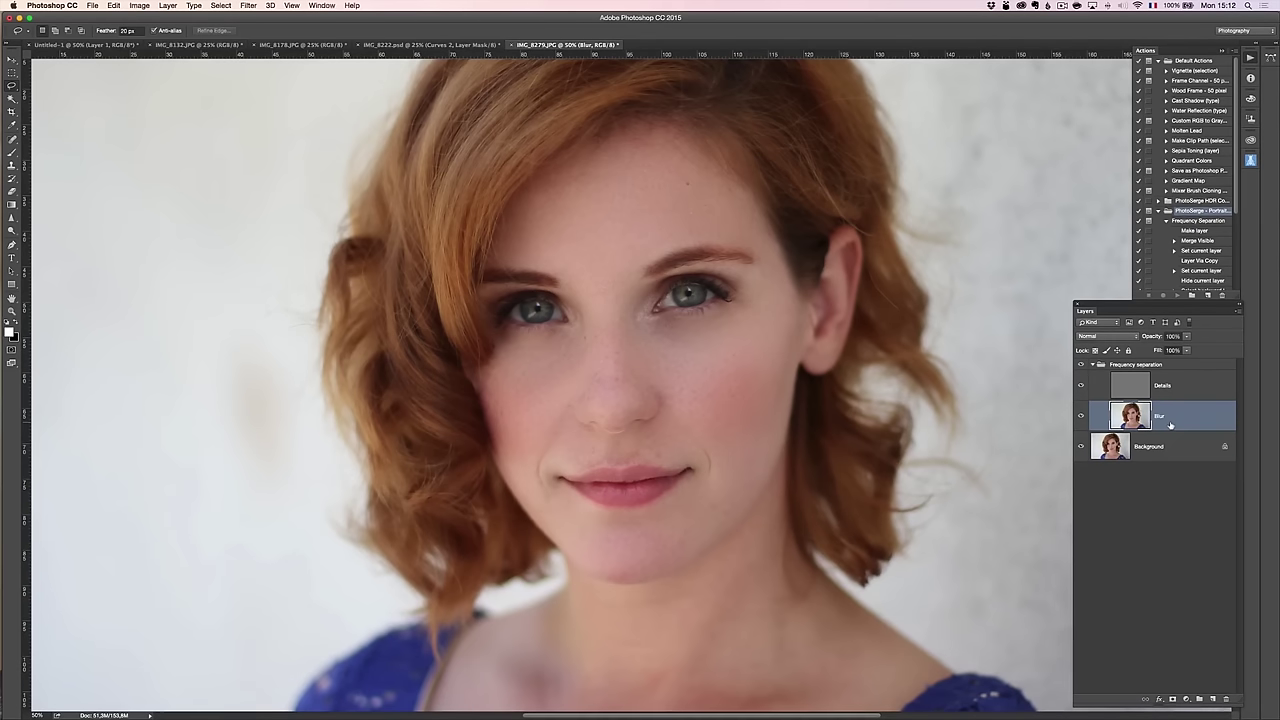
On the Details layer, remove blemishes on the bridge of the nose and the chin with the Spot Healing Brush.
{"action": "left_click", "coordinate": [1166, 389]}
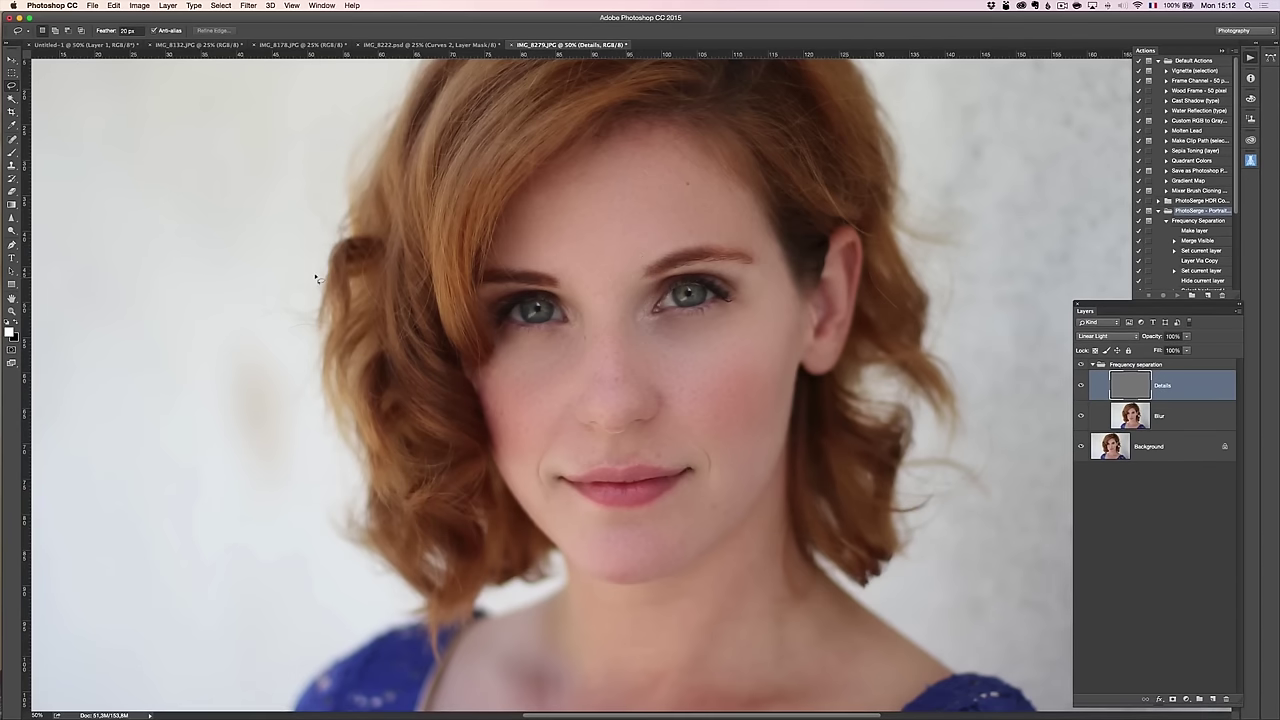
{"action": "left_click", "coordinate": [12, 139]}
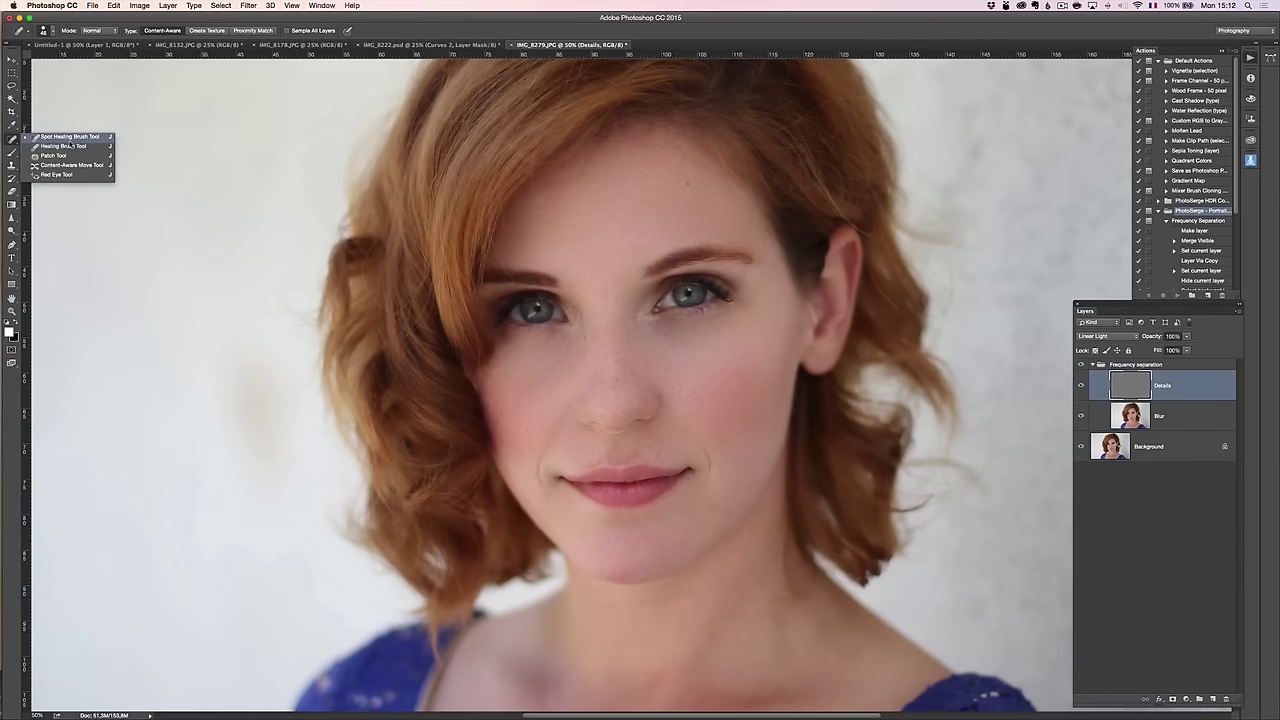
{"action": "left_click_drag", "start_coordinate": [66, 150], "coordinate": [143, 163]}
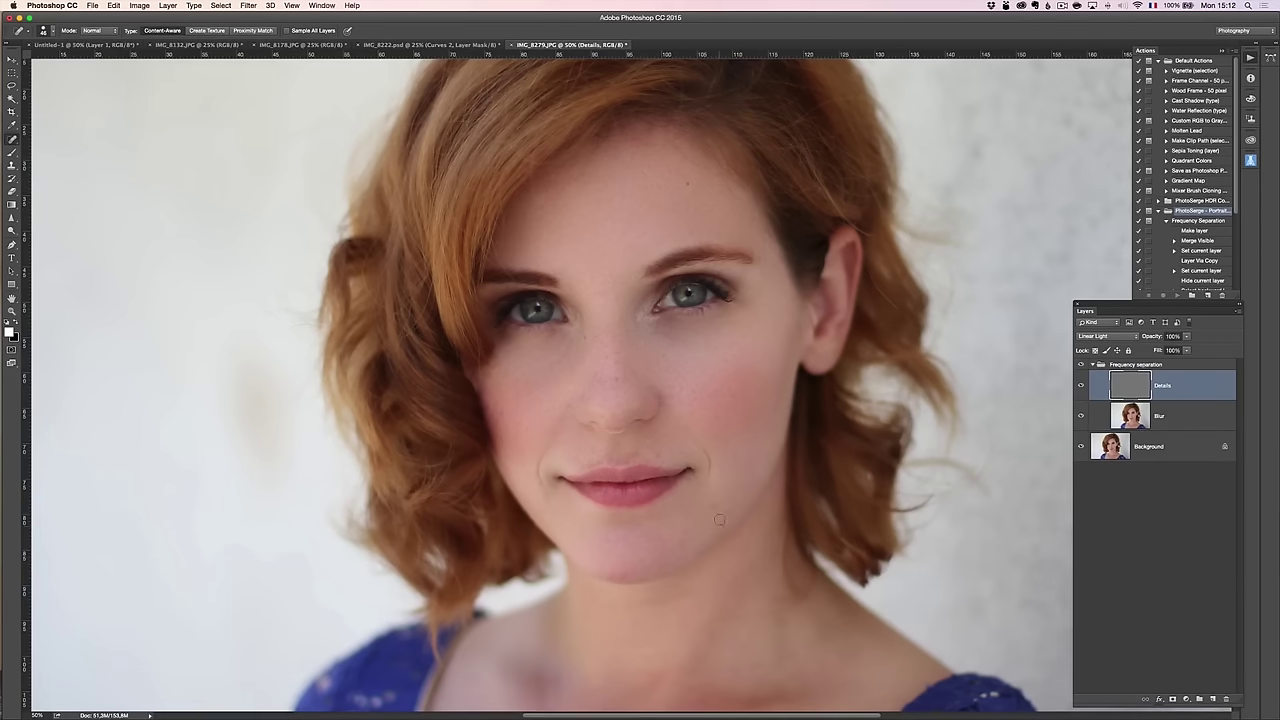
{"action": "left_click", "coordinate": [600, 343]}
{"action": "mouse_move", "coordinate": [627, 573]}
{"action": "left_mouse_down"}
{"action": "mouse_move", "coordinate": [613, 574]}
{"action": "mouse_move", "coordinate": [638, 573]}
{"action": "left_mouse_up"}
Fade the last Spot Healing Brush stroke to a lower opacity.
{"action": "left_click", "coordinate": [114, 6]}
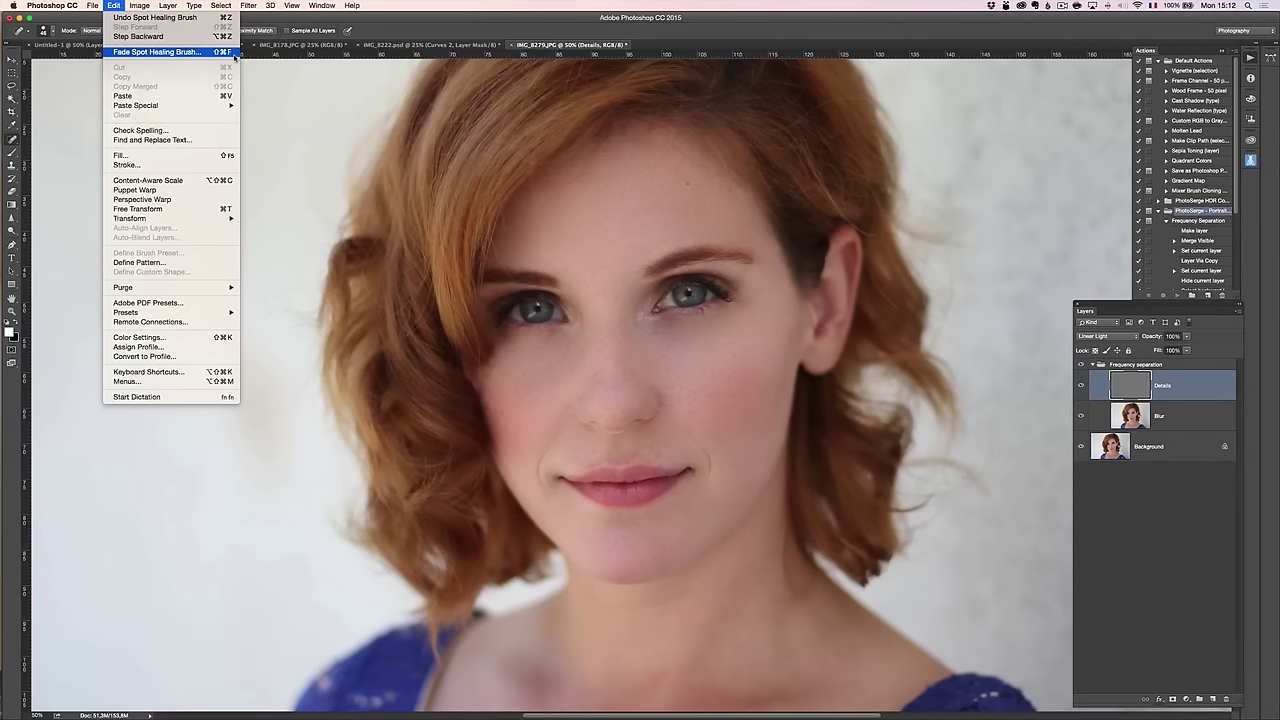
{"action": "left_click", "coordinate": [228, 52]}
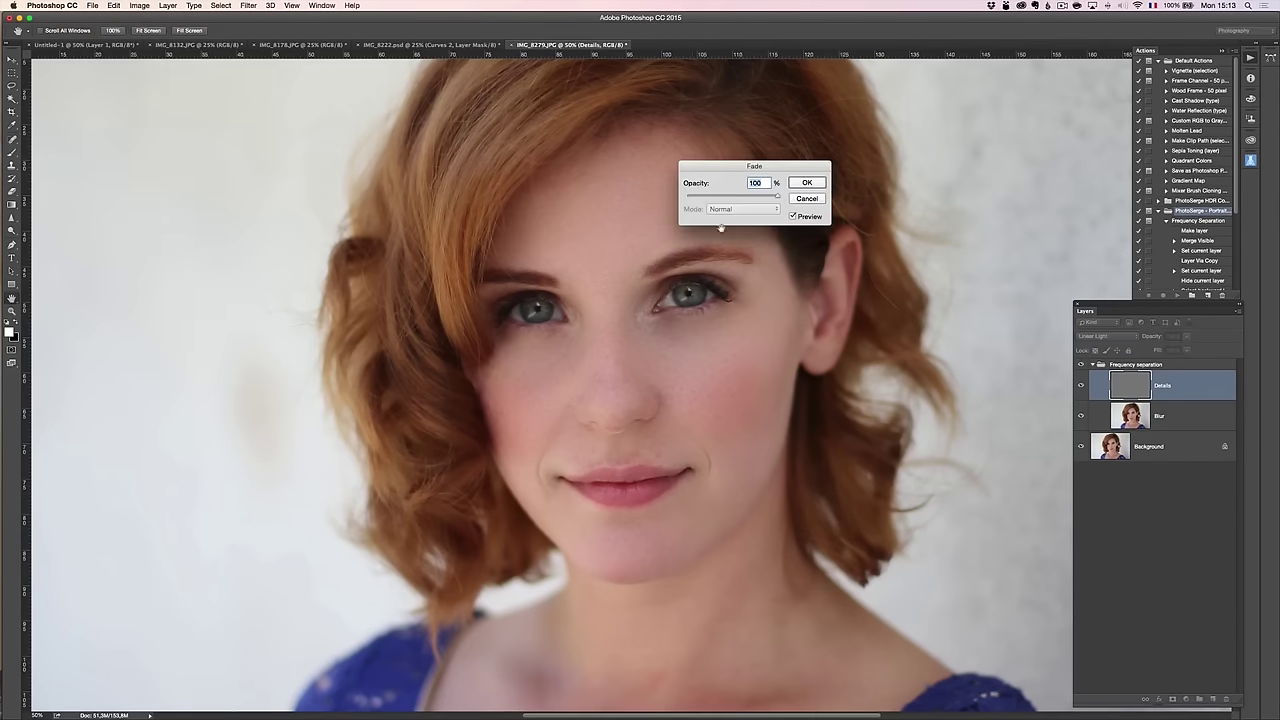
{"action": "left_click_drag", "start_coordinate": [775, 198], "coordinate": [713, 200]}
{"action": "left_click", "coordinate": [807, 184]}
Heal the remaining small spots around the nose, upper lip, chin and inner eye corner, comparing the result with the retouching layers hidden.
{"action": "key", "text": "j"}
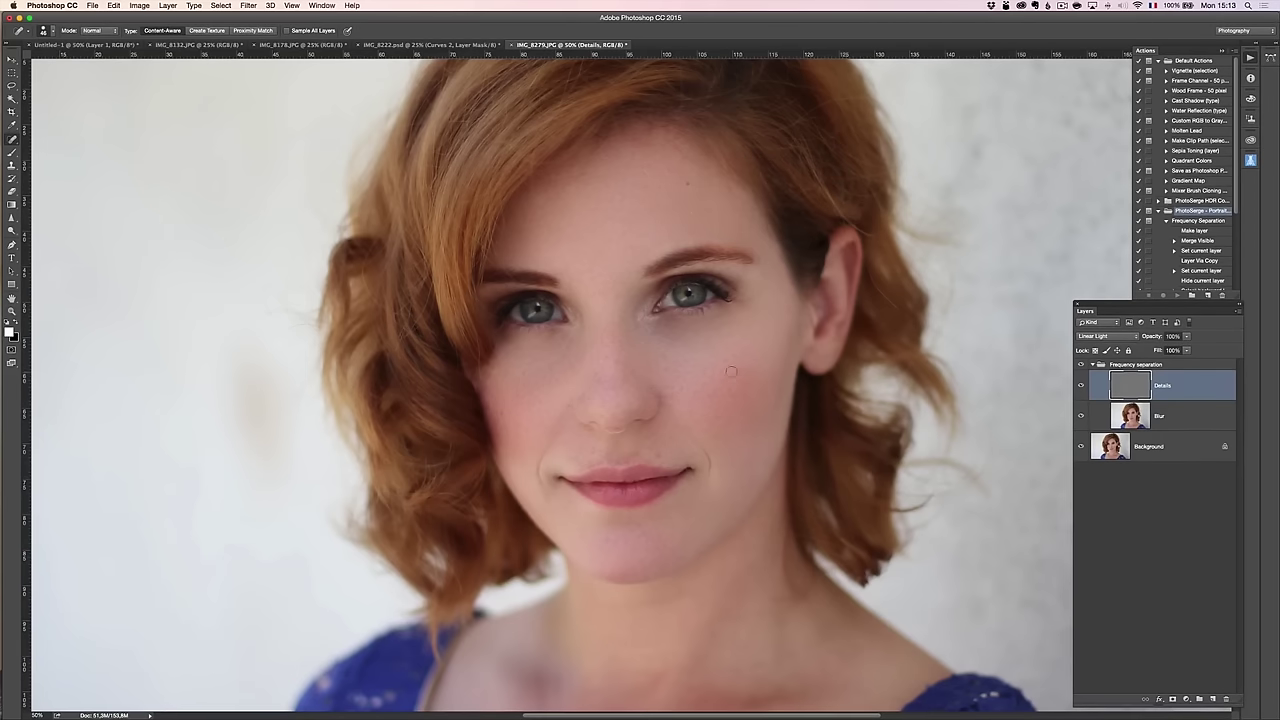
{"action": "left_click", "coordinate": [661, 455]}
{"action": "left_click", "coordinate": [608, 436]}
{"action": "left_click", "coordinate": [607, 408]}
{"action": "left_click", "coordinate": [621, 578]}
{"action": "left_click", "coordinate": [623, 523]}
{"action": "left_click", "coordinate": [1079, 386]}
{"action": "left_click", "coordinate": [1079, 386]}
{"action": "left_click", "coordinate": [1080, 364]}
{"action": "left_click", "coordinate": [1080, 364]}
{"action": "left_click", "coordinate": [656, 307]}
Patch the skin between the nose and the inner corner of the eye on the image's right using cleaner skin.
{"action": "right_click", "coordinate": [12, 140]}
{"action": "left_click", "coordinate": [55, 156]}
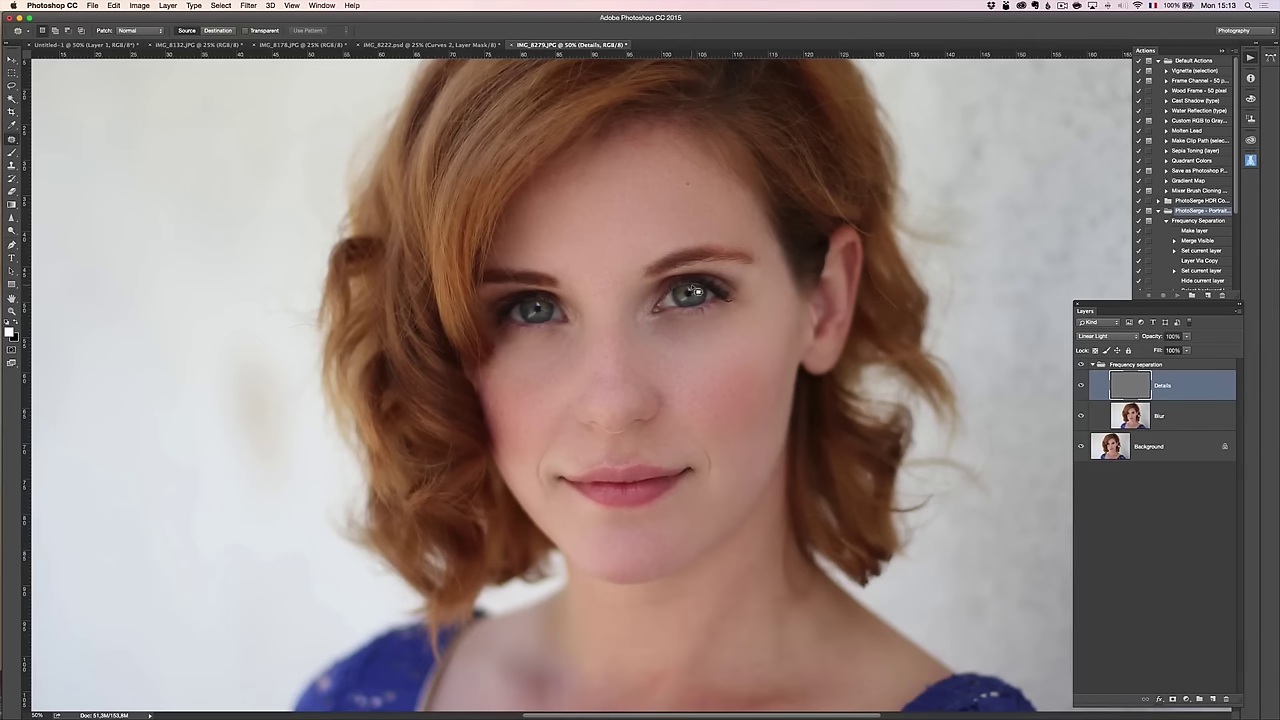
{"action": "left_click_drag", "start_coordinate": [649, 296], "coordinate": [663, 297]}
{"action": "mouse_move", "coordinate": [670, 326]}
{"action": "left_mouse_down"}
{"action": "mouse_move", "coordinate": [667, 350]}
{"action": "mouse_move", "coordinate": [640, 357]}
{"action": "mouse_move", "coordinate": [612, 320]}
{"action": "mouse_move", "coordinate": [633, 291]}
{"action": "mouse_move", "coordinate": [650, 296]}
{"action": "left_mouse_up"}
Fade the patch beside the right-hand eye to a lower opacity and deselect it.
{"action": "key", "text": "super+shift+f"}
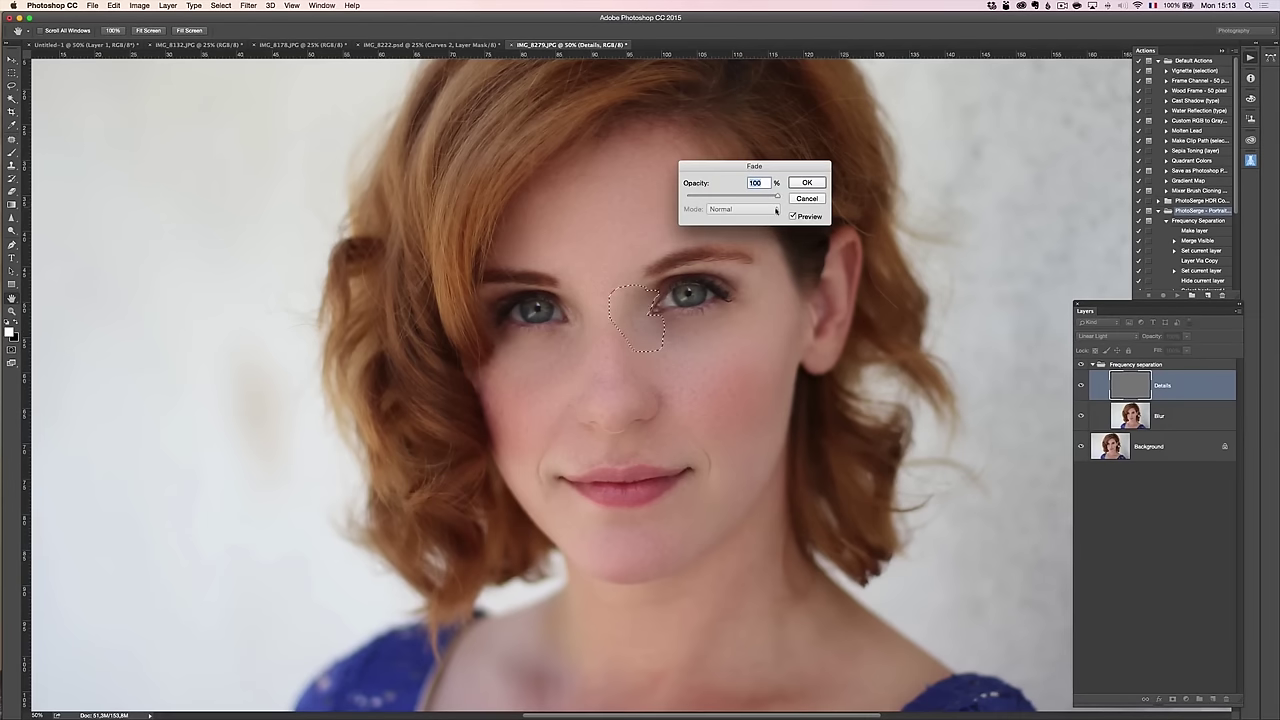
{"action": "left_click_drag", "start_coordinate": [779, 198], "coordinate": [769, 198]}
{"action": "left_click_drag", "start_coordinate": [692, 198], "coordinate": [730, 200]}
{"action": "left_click", "coordinate": [810, 185]}
{"action": "key", "text": "super+d"}
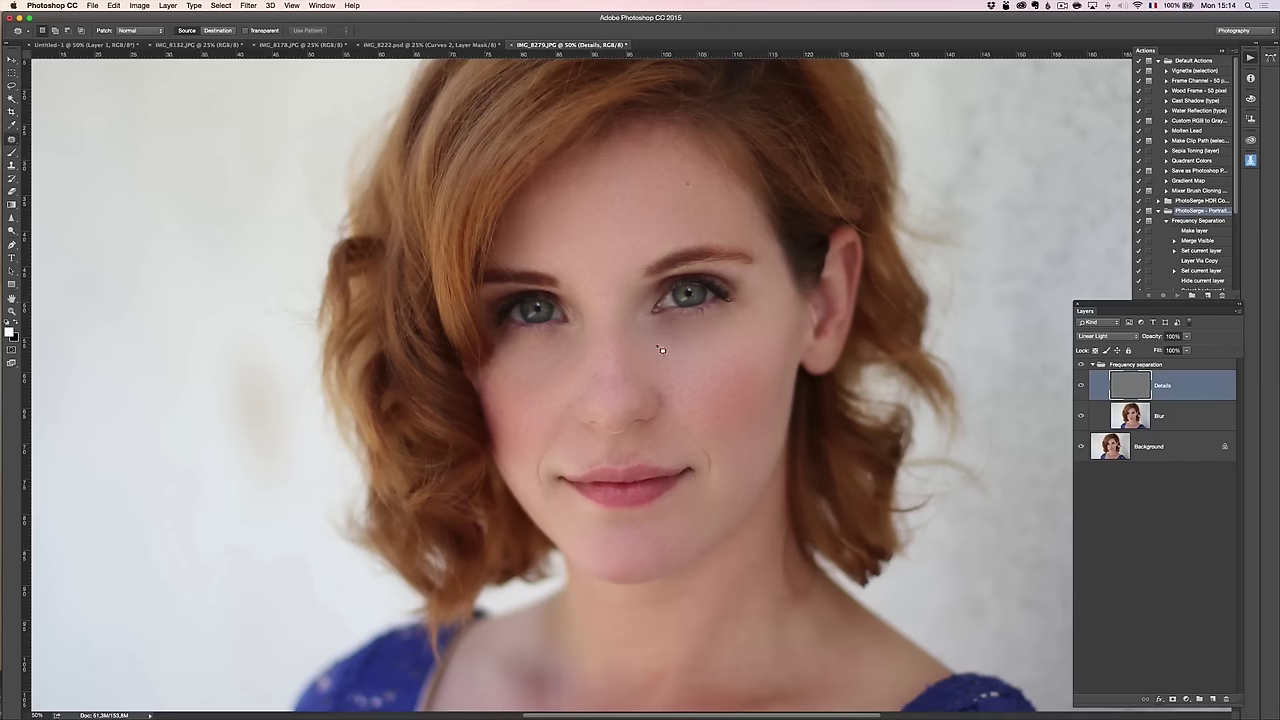
Patch the skin under the eye on the image's left, fade it to 26% opacity, deselect, and compare the group before and after.
{"action": "mouse_move", "coordinate": [535, 348]}
{"action": "left_mouse_down"}
{"action": "mouse_move", "coordinate": [583, 351]}
{"action": "mouse_move", "coordinate": [593, 317]}
{"action": "mouse_move", "coordinate": [580, 299]}
{"action": "mouse_move", "coordinate": [567, 300]}
{"action": "mouse_move", "coordinate": [579, 322]}
{"action": "mouse_move", "coordinate": [565, 337]}
{"action": "mouse_move", "coordinate": [712, 396]}
{"action": "left_mouse_up"}
{"action": "key", "text": "super+shift+f"}
{"action": "left_click", "coordinate": [722, 197]}
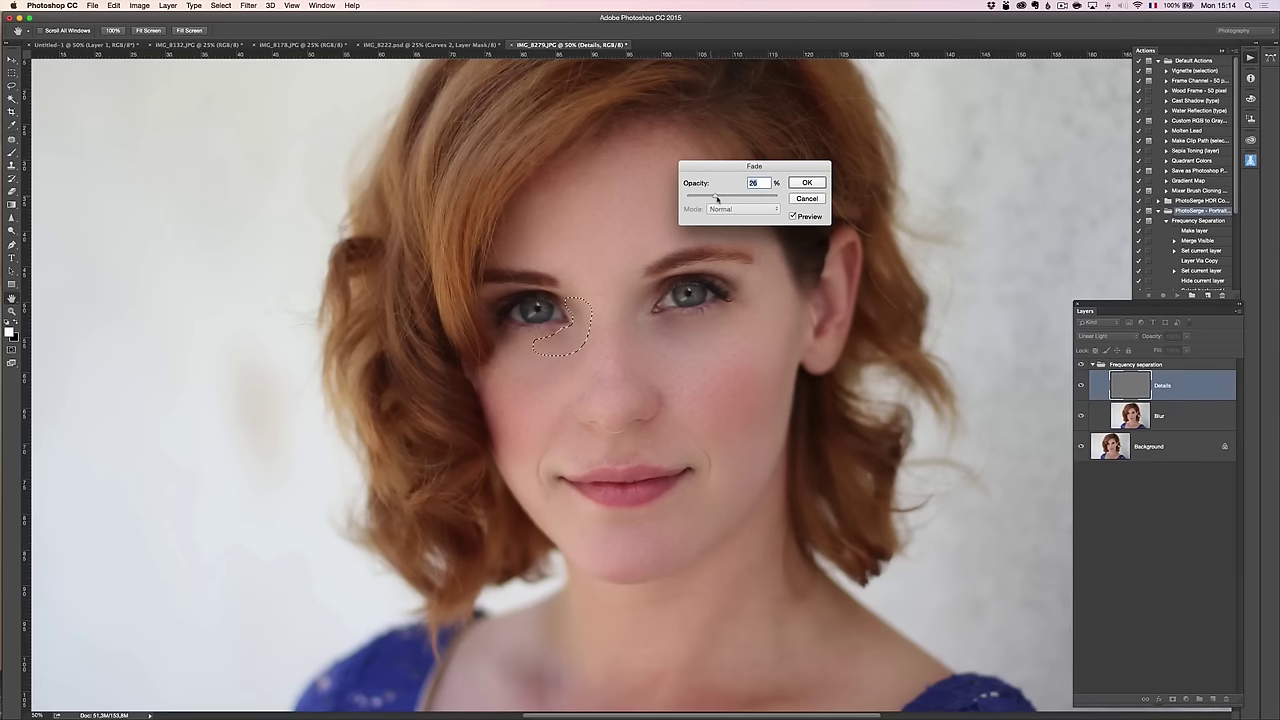
{"action": "left_click", "coordinate": [806, 183]}
{"action": "key", "text": "super+d"}
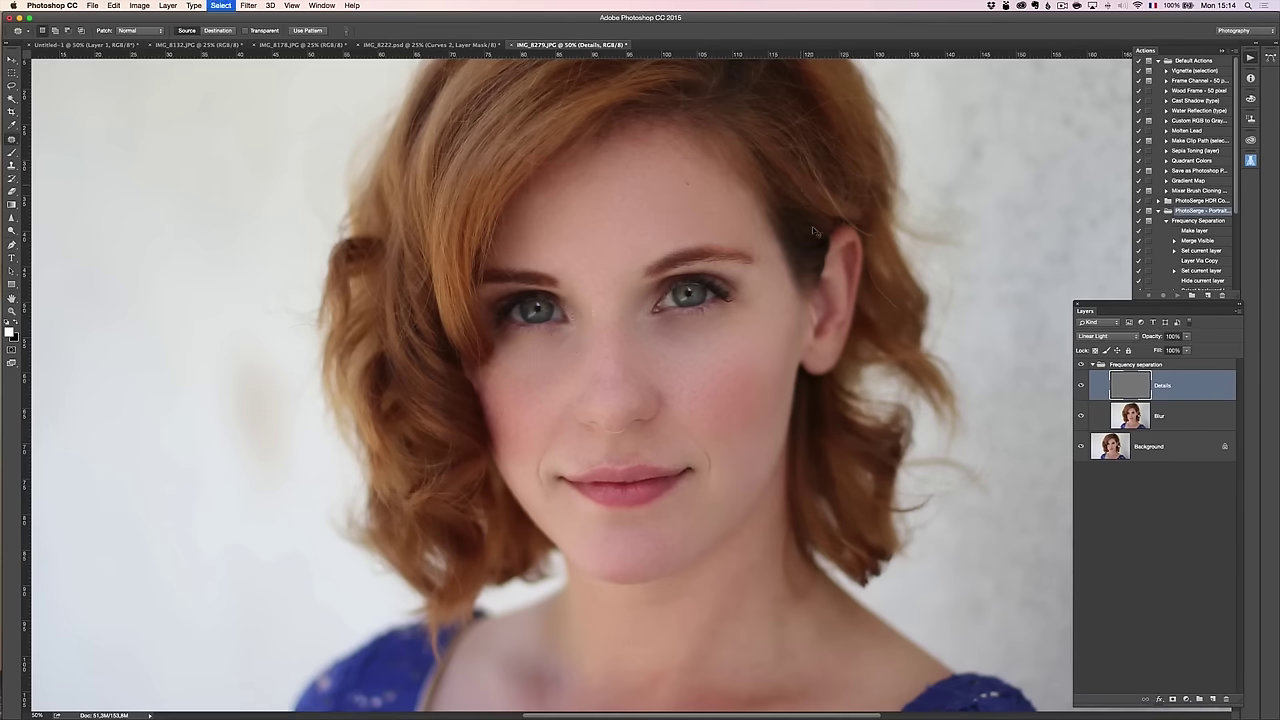
{"action": "left_click", "coordinate": [1081, 366]}
{"action": "left_click", "coordinate": [1081, 366]}
{"action": "left_click", "coordinate": [1081, 366]}
{"action": "left_click", "coordinate": [1081, 366]}
Patch the chin with smoother cheek skin, fade the patch to about 27% opacity, and deselect.
{"action": "mouse_move", "coordinate": [608, 529]}
{"action": "left_mouse_down"}
{"action": "mouse_move", "coordinate": [599, 577]}
{"action": "mouse_move", "coordinate": [656, 579]}
{"action": "mouse_move", "coordinate": [685, 561]}
{"action": "mouse_move", "coordinate": [688, 542]}
{"action": "mouse_move", "coordinate": [661, 521]}
{"action": "mouse_move", "coordinate": [611, 528]}
{"action": "mouse_move", "coordinate": [669, 482]}
{"action": "mouse_move", "coordinate": [728, 392]}
{"action": "left_mouse_up"}
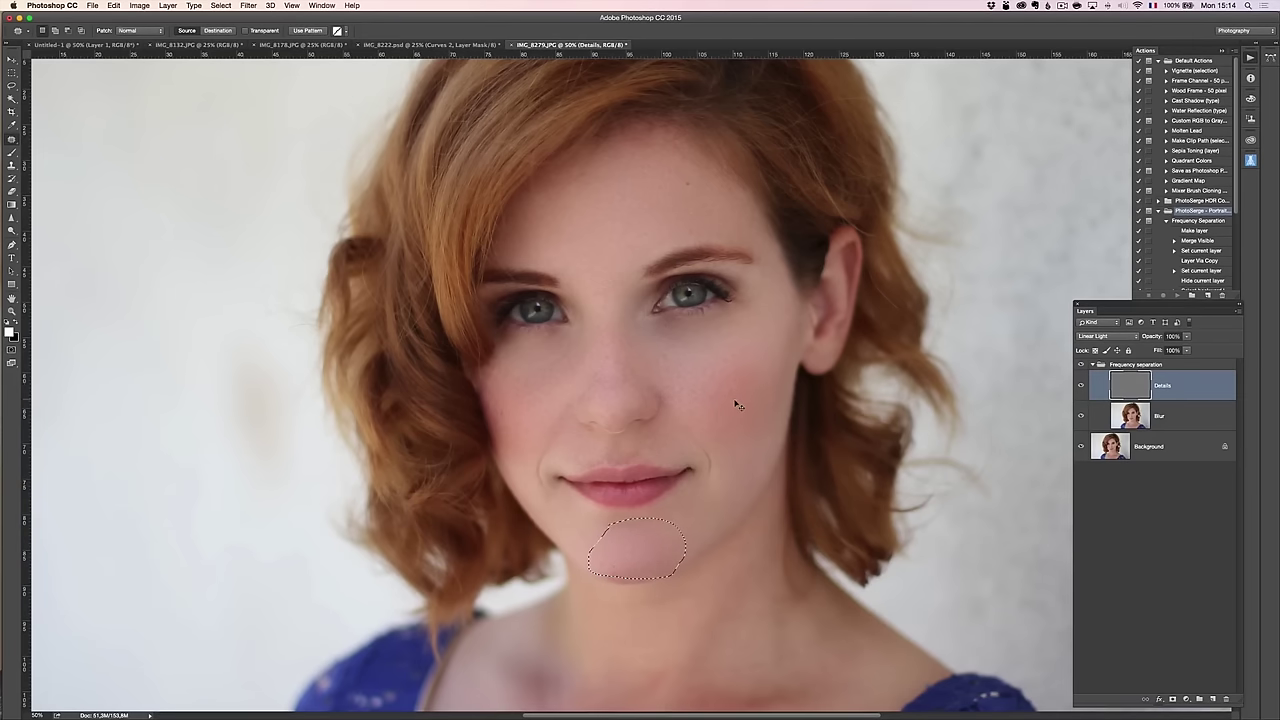
{"action": "key", "text": "super+shift+f"}
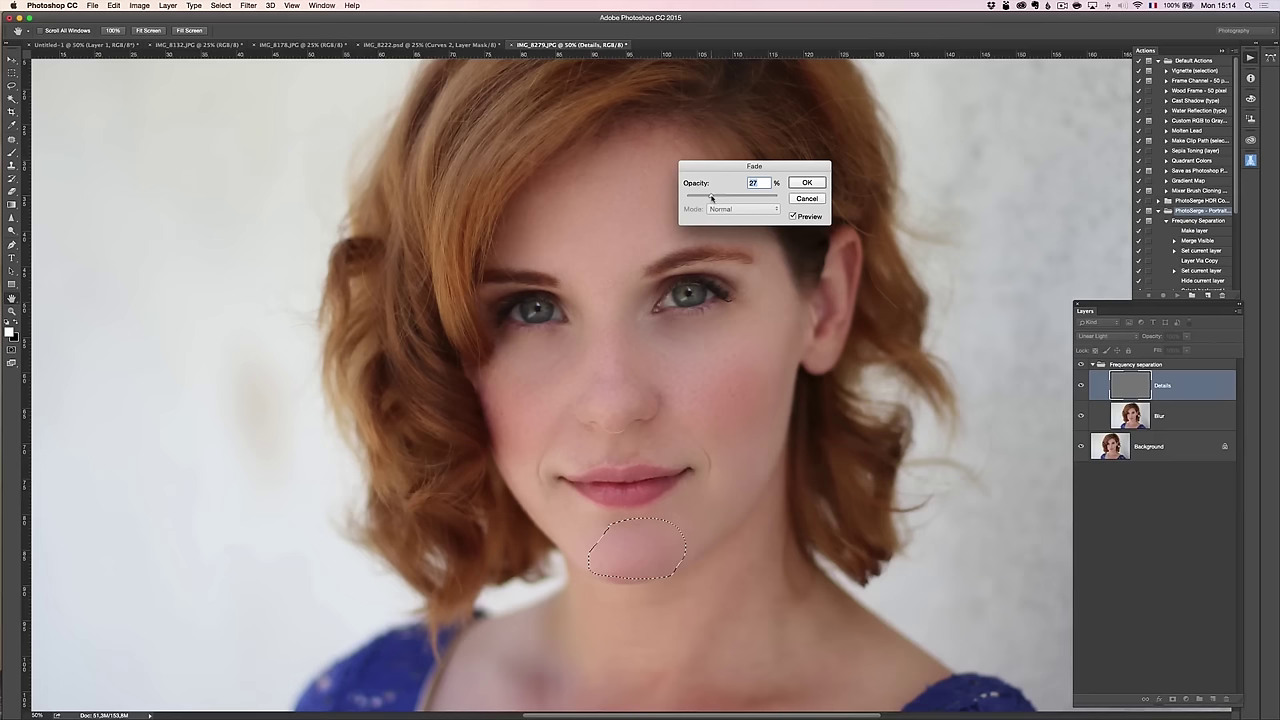
{"action": "left_click_drag", "start_coordinate": [778, 195], "coordinate": [708, 200]}
{"action": "left_click", "coordinate": [806, 183]}
{"action": "key", "text": "super+d"}
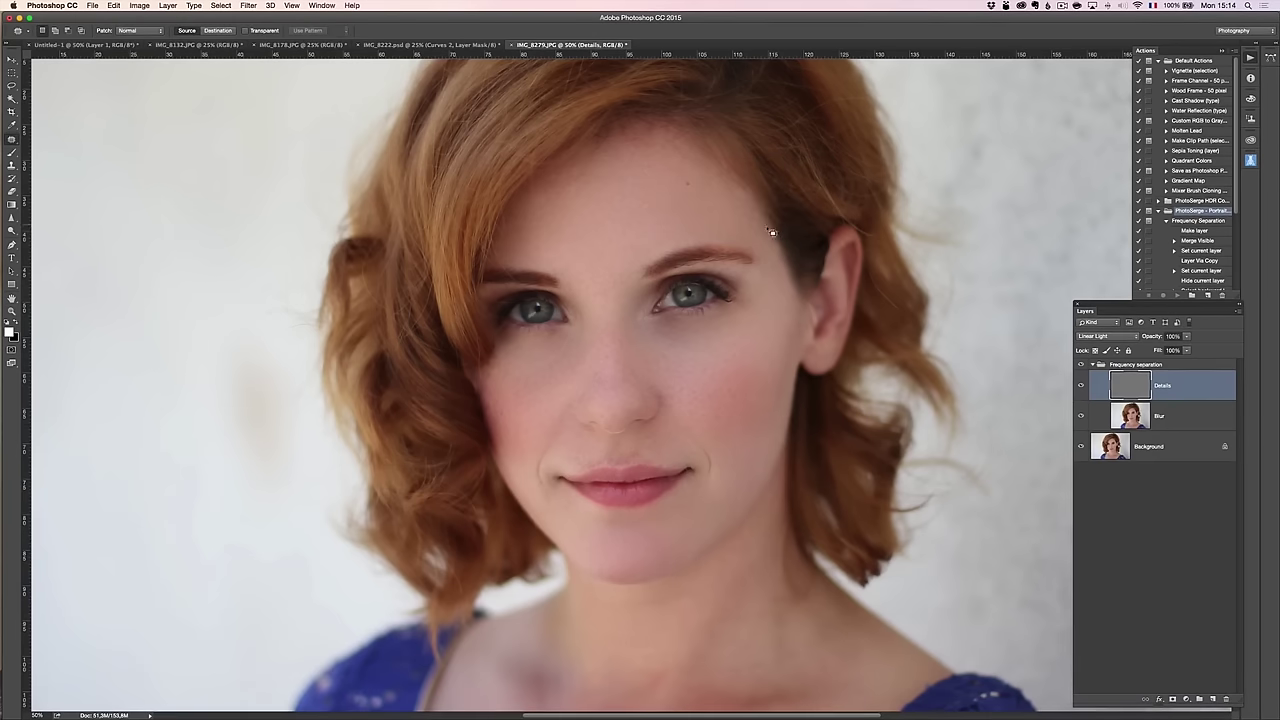
Patch the strip of skin above the upper lip with cheek skin, fade the patch to a lower opacity, and deselect.
{"action": "scroll", "coordinate": [697, 395], "scroll_direction": "down", "scroll_amount": 3}
{"action": "scroll", "coordinate": [697, 395], "scroll_direction": "down", "scroll_amount": 1}
{"action": "scroll", "coordinate": [700, 486], "scroll_direction": "up", "scroll_amount": 7}
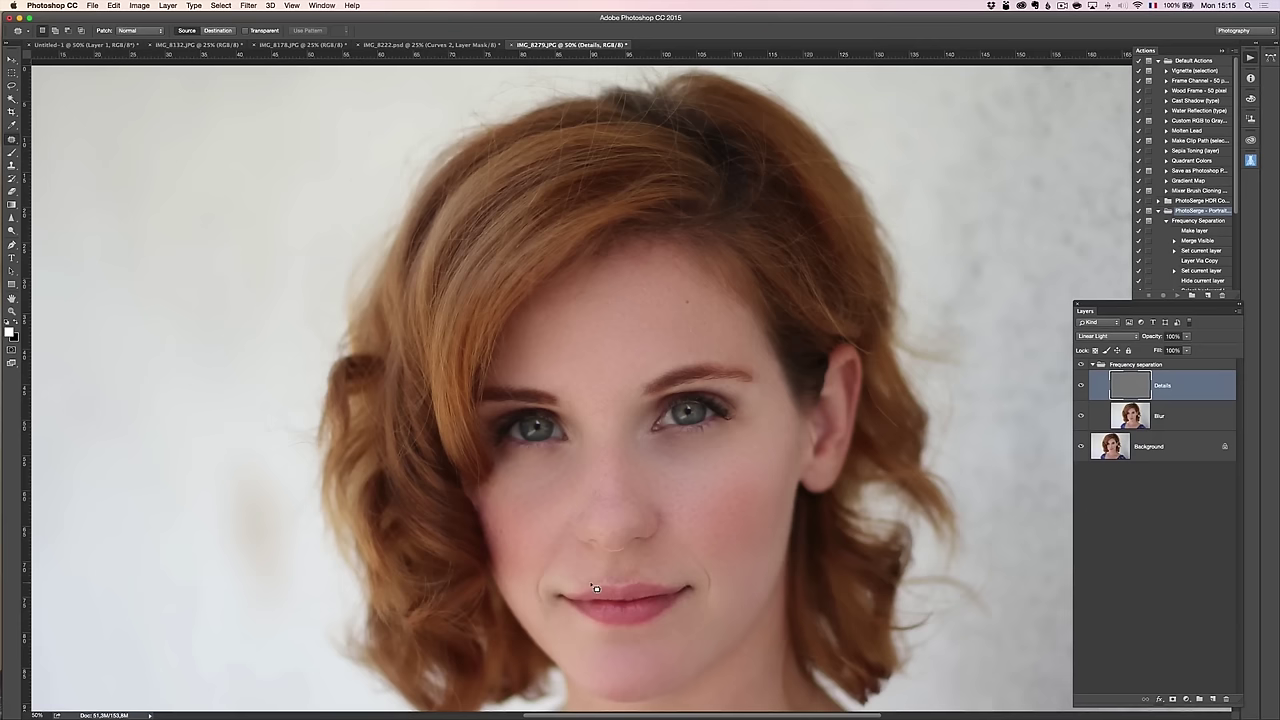
{"action": "mouse_move", "coordinate": [586, 590]}
{"action": "left_mouse_down"}
{"action": "mouse_move", "coordinate": [685, 571]}
{"action": "mouse_move", "coordinate": [563, 570]}
{"action": "mouse_move", "coordinate": [588, 588]}
{"action": "mouse_move", "coordinate": [723, 556]}
{"action": "mouse_move", "coordinate": [717, 488]}
{"action": "left_mouse_up"}
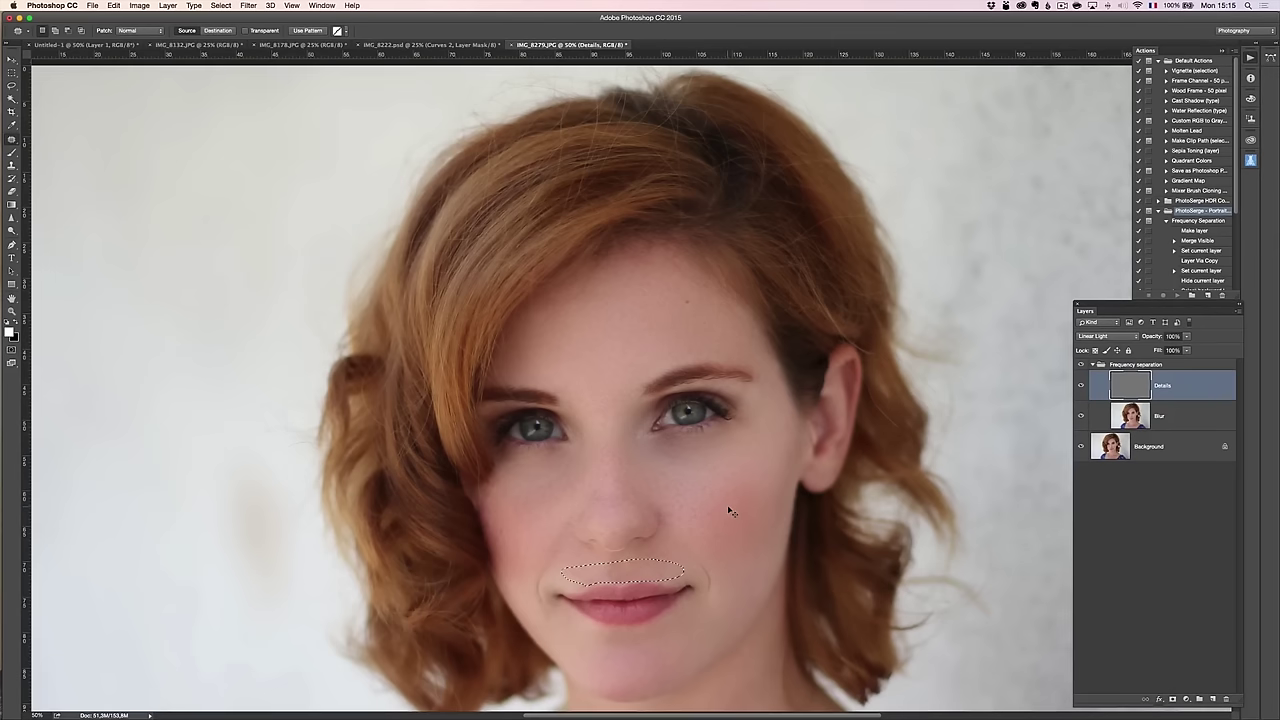
{"action": "key", "text": "super+shift+f"}
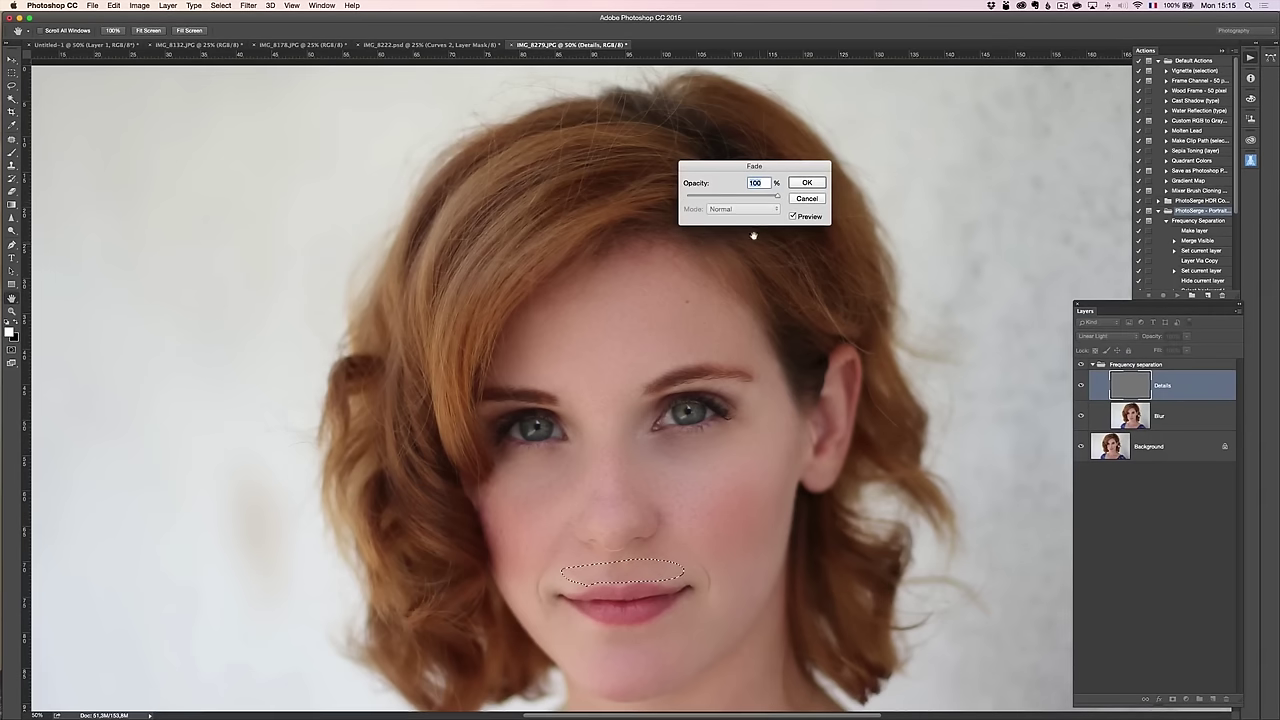
{"action": "left_click", "coordinate": [724, 198]}
{"action": "left_click", "coordinate": [806, 183]}
{"action": "key", "text": "super+d"}
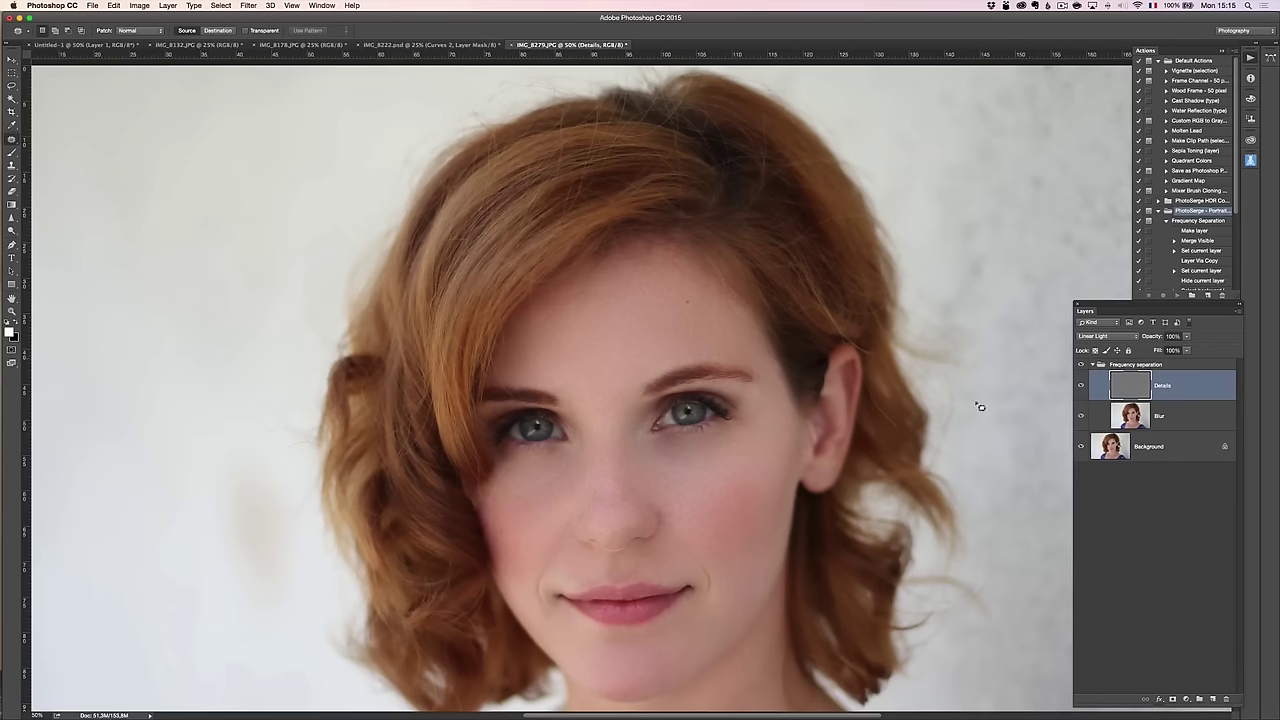
Patch the skin between the eyebrows on the Details layer with forehead skin, fade the patch to a lower opacity, and deselect it.
{"action": "left_click", "coordinate": [1169, 417]}
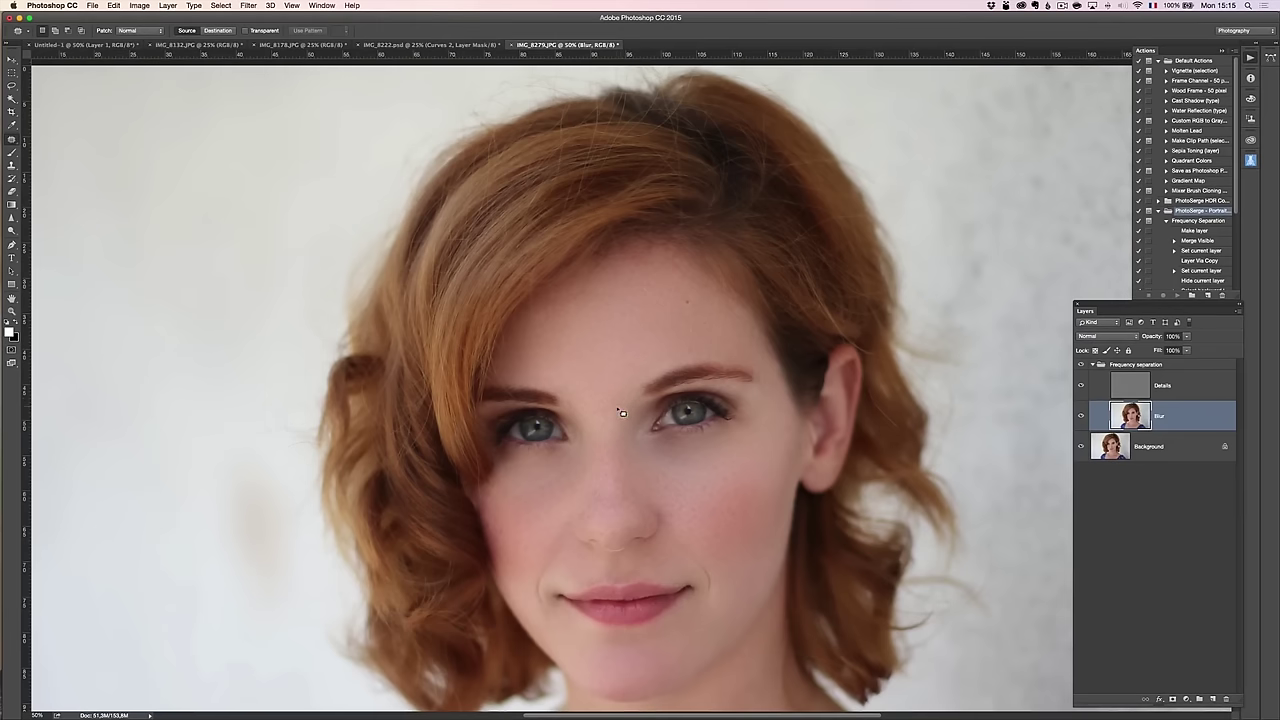
{"action": "left_click", "coordinate": [1189, 396]}
{"action": "mouse_move", "coordinate": [607, 392]}
{"action": "left_mouse_down"}
{"action": "mouse_move", "coordinate": [583, 400]}
{"action": "mouse_move", "coordinate": [590, 432]}
{"action": "mouse_move", "coordinate": [622, 414]}
{"action": "mouse_move", "coordinate": [645, 372]}
{"action": "left_mouse_up"}
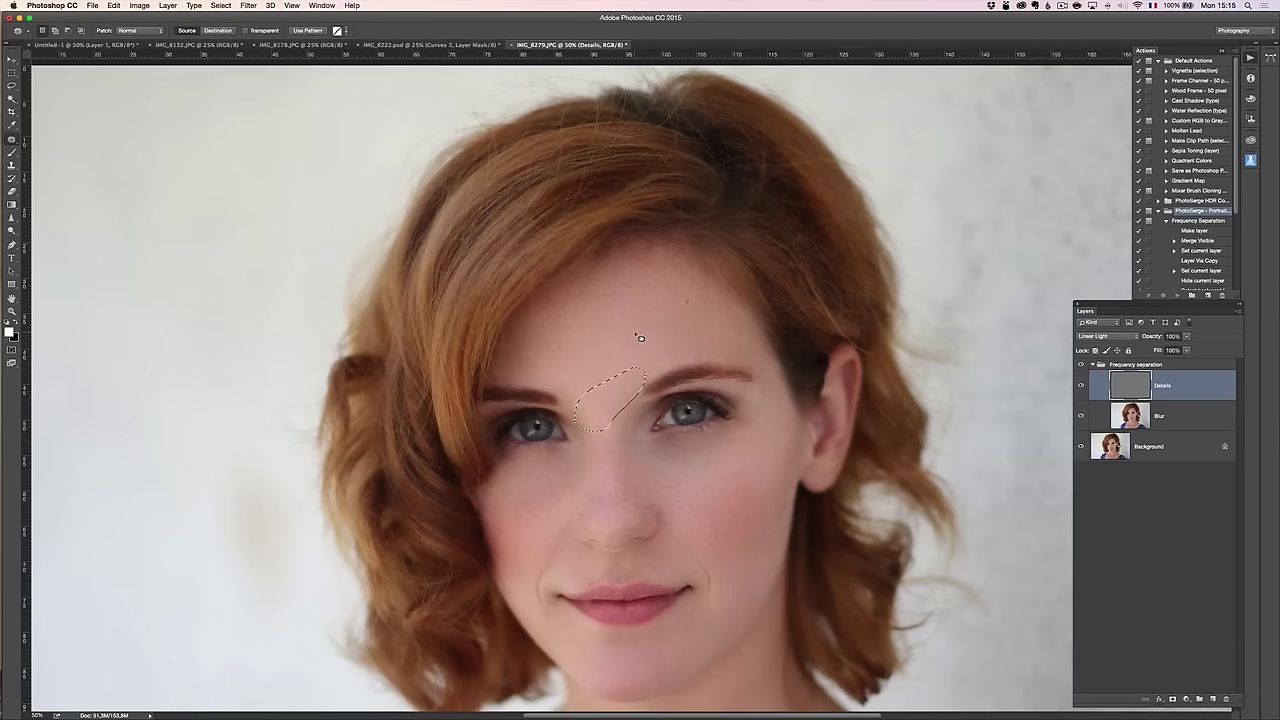
{"action": "key", "text": "super+shift+f"}
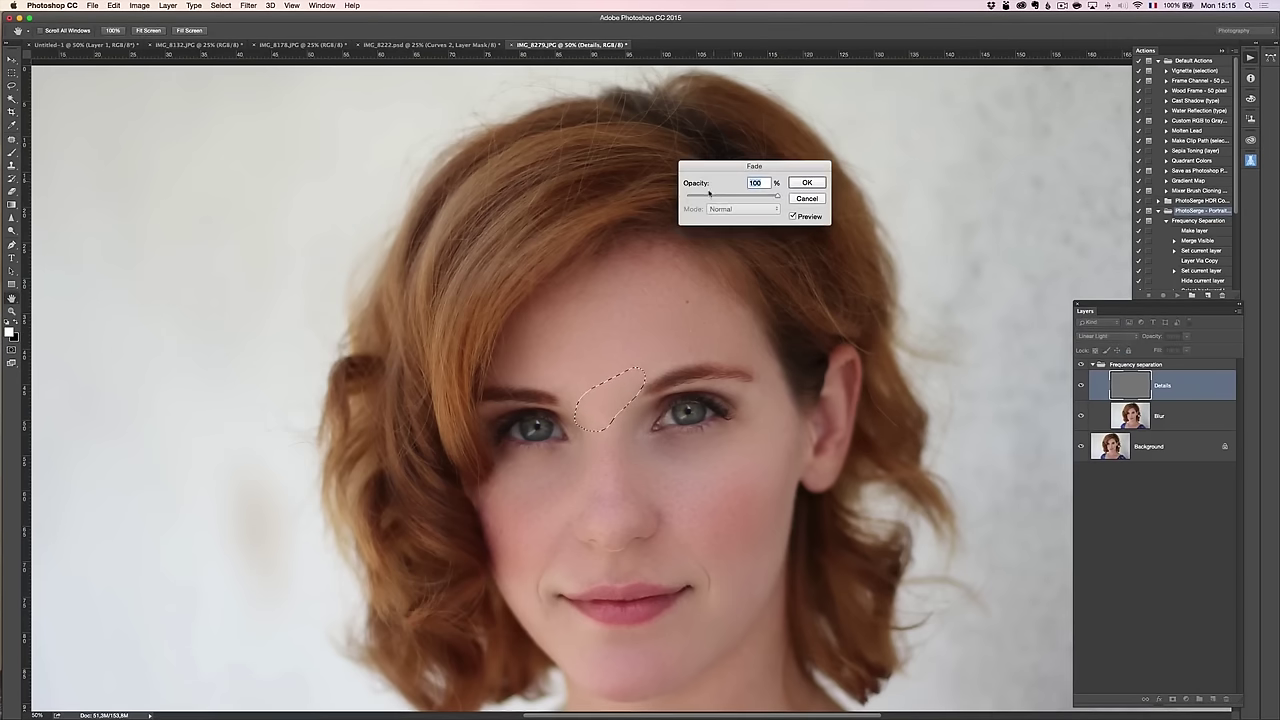
{"action": "left_click", "coordinate": [807, 183]}
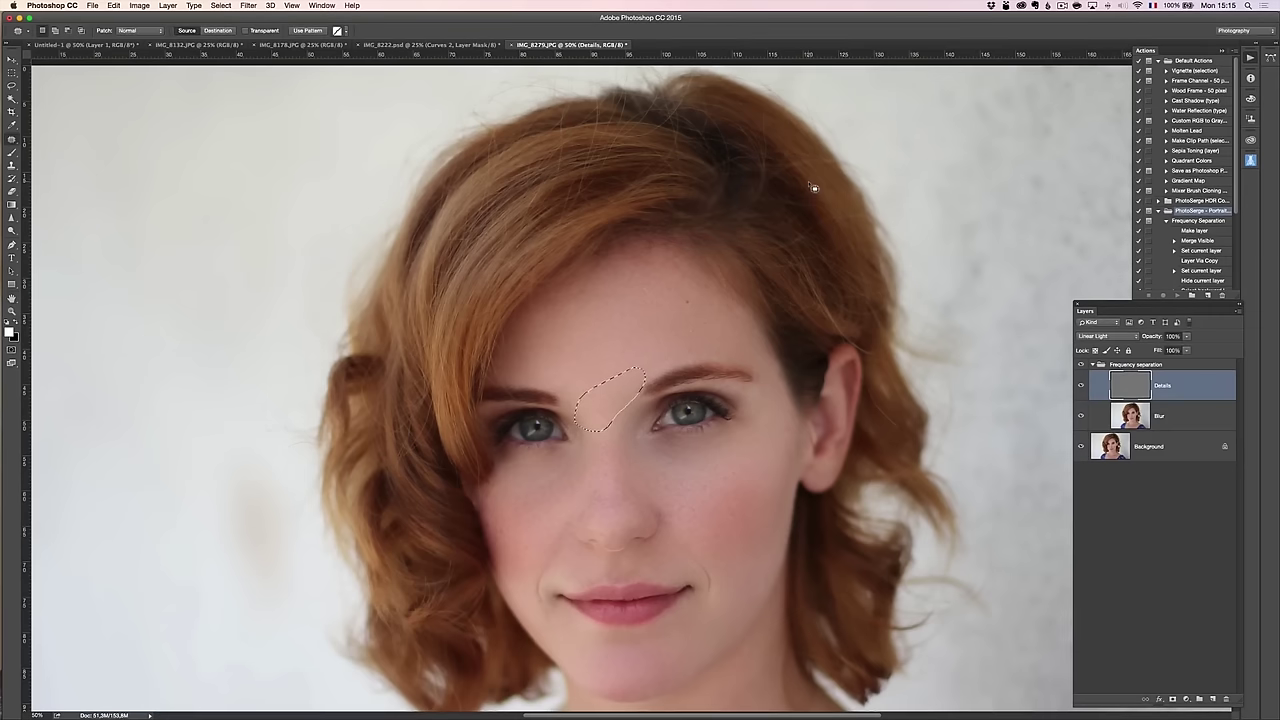
{"action": "key", "text": "super+d"}
Patch the nose side beside the right-hand eye with forehead skin, fade the patch, deselect, and compare the group before and after.
{"action": "mouse_move", "coordinate": [639, 415]}
{"action": "left_mouse_down"}
{"action": "mouse_move", "coordinate": [655, 420]}
{"action": "mouse_move", "coordinate": [652, 461]}
{"action": "mouse_move", "coordinate": [630, 447]}
{"action": "mouse_move", "coordinate": [638, 414]}
{"action": "mouse_move", "coordinate": [617, 351]}
{"action": "left_mouse_up"}
{"action": "key", "text": "super+shift+f"}
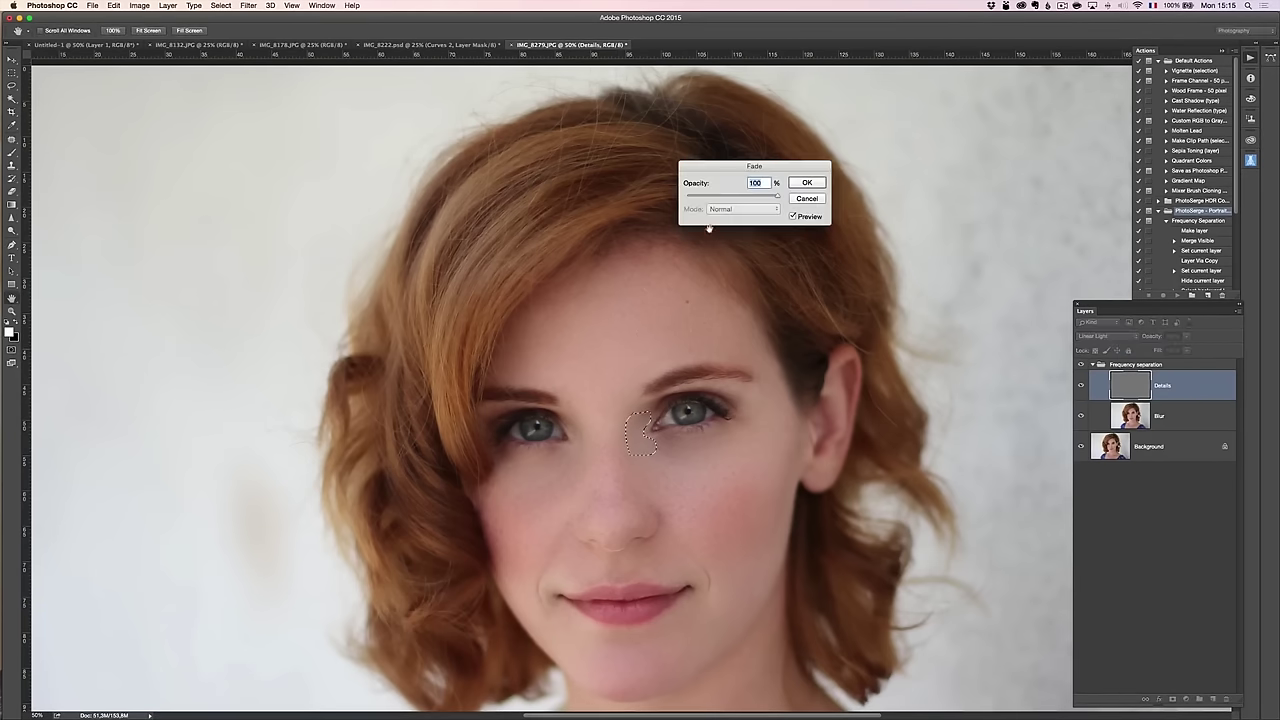
{"action": "left_click", "coordinate": [806, 183]}
{"action": "key", "text": "super+d"}
{"action": "left_click", "coordinate": [1081, 365]}
{"action": "left_click", "coordinate": [1081, 365]}
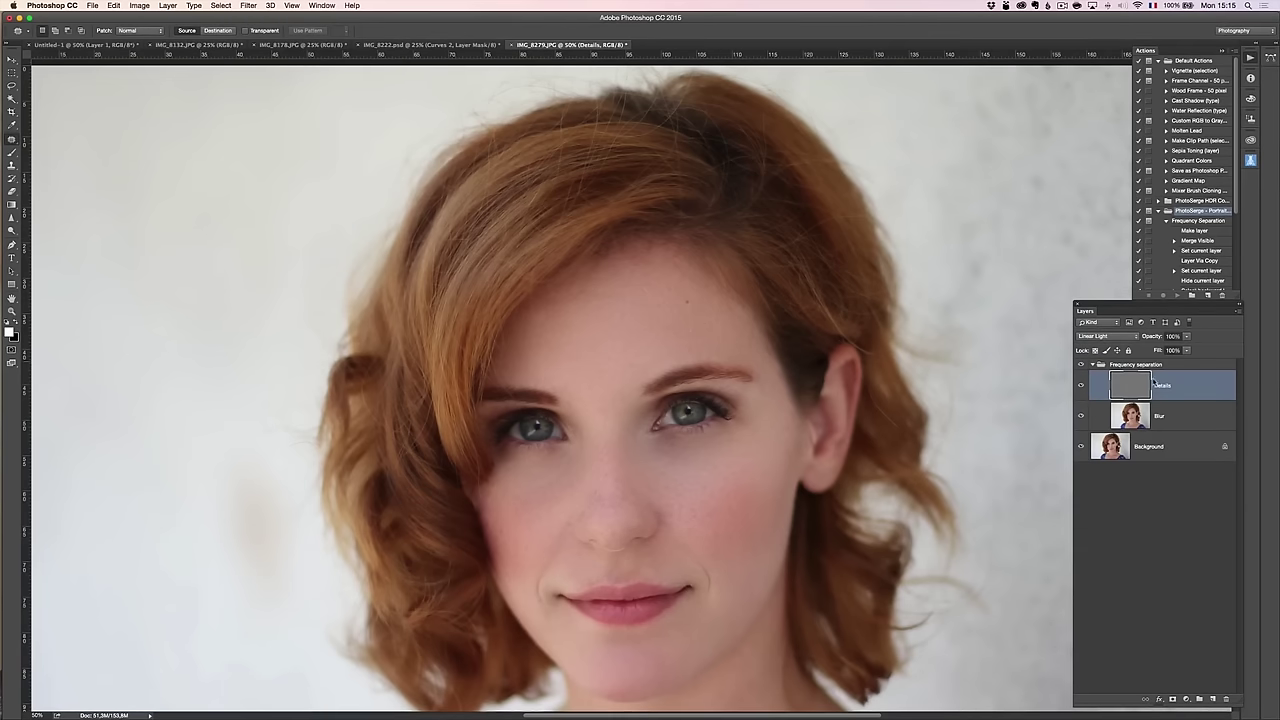
Collapse the Frequency separation group, compare it before and after, and try a lower group opacity before returning it to 100%.
{"action": "key", "text": "z"}
{"action": "left_click", "coordinate": [593, 482], "text": "alt"}
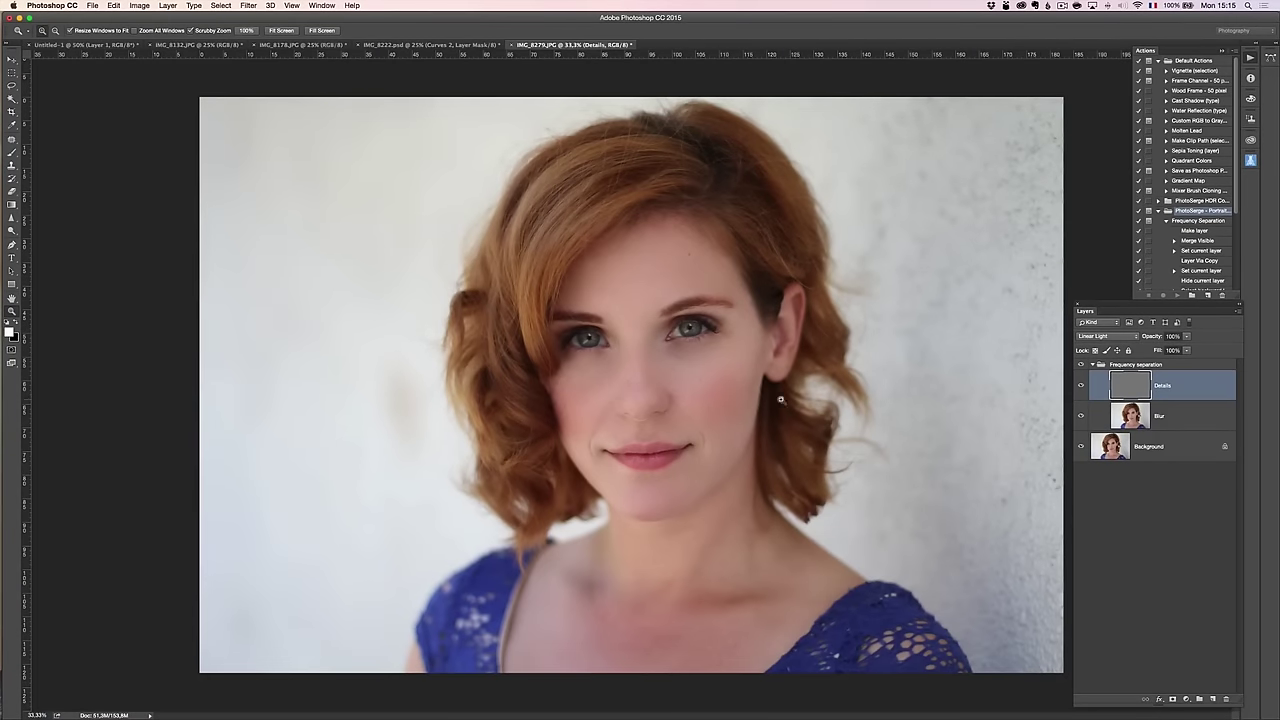
{"action": "left_click", "coordinate": [690, 400]}
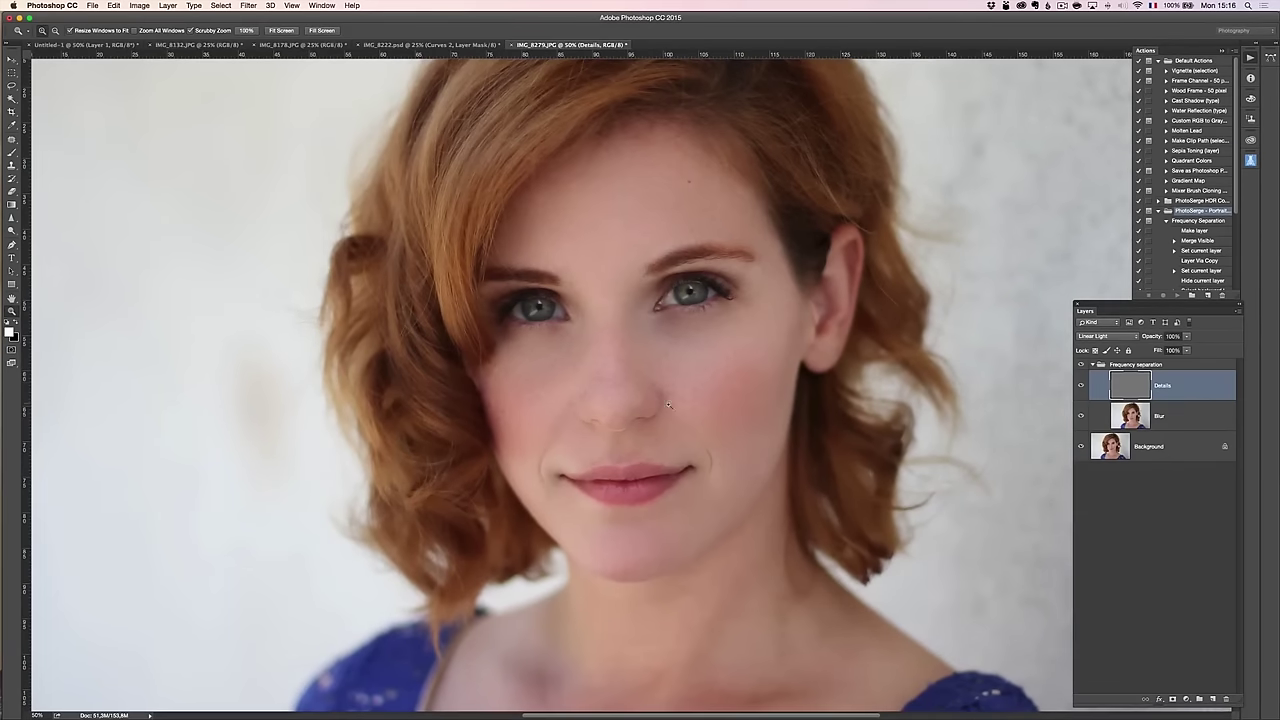
{"action": "left_click", "coordinate": [1093, 366]}
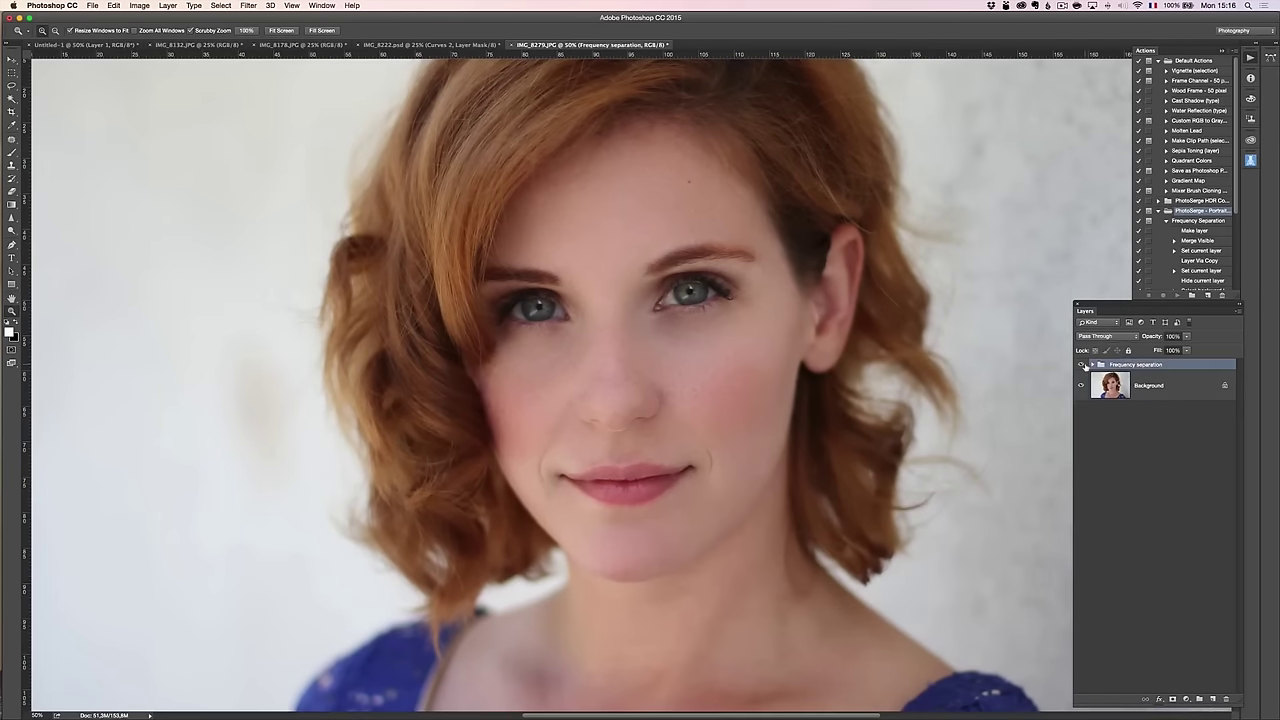
{"action": "left_click", "coordinate": [1081, 366]}
{"action": "left_click", "coordinate": [1081, 366]}
{"action": "left_click_drag", "start_coordinate": [1155, 337], "coordinate": [1119, 343]}
{"action": "type", "text": "100"}
{"action": "key", "text": "Return"}
{"action": "left_click", "coordinate": [660, 428], "text": "alt"}
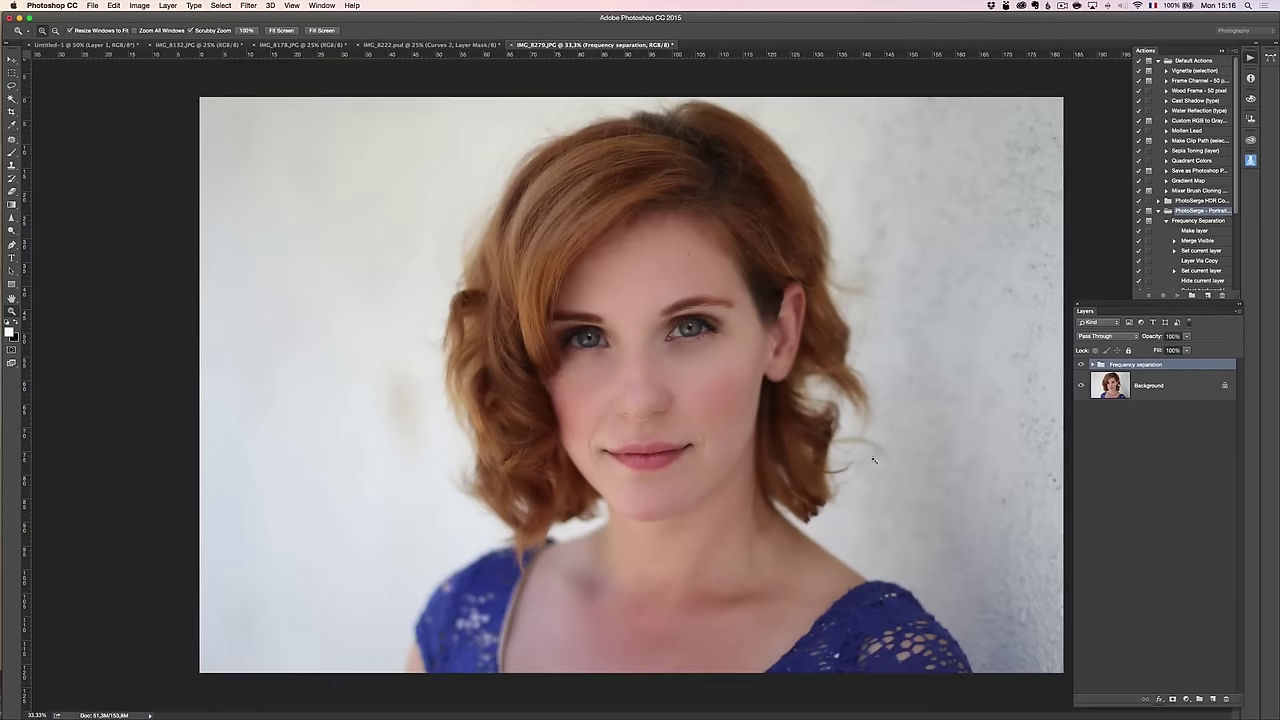
{"action": "left_click", "coordinate": [760, 392]}
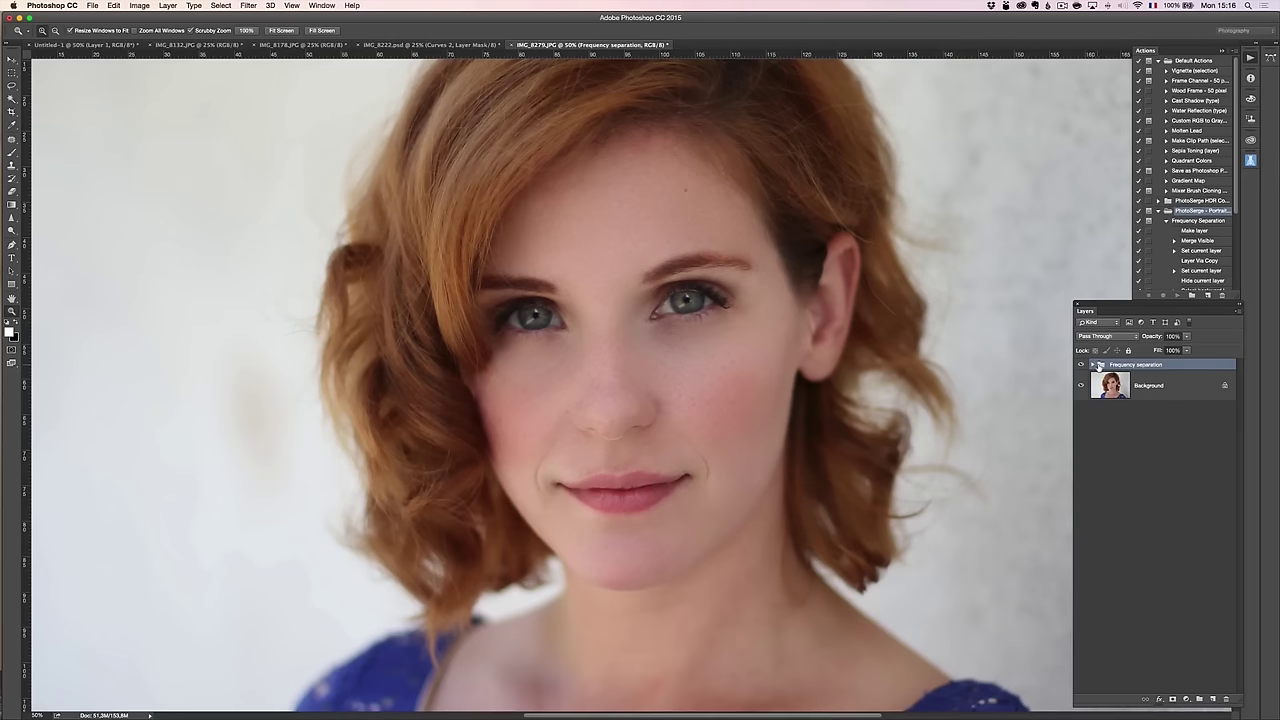
Look up the Frequency Separation action and its Frequency Separation.atn file in Finder, and return to Photoshop.
{"action": "left_click_drag", "start_coordinate": [1233, 213], "coordinate": [1236, 223]}
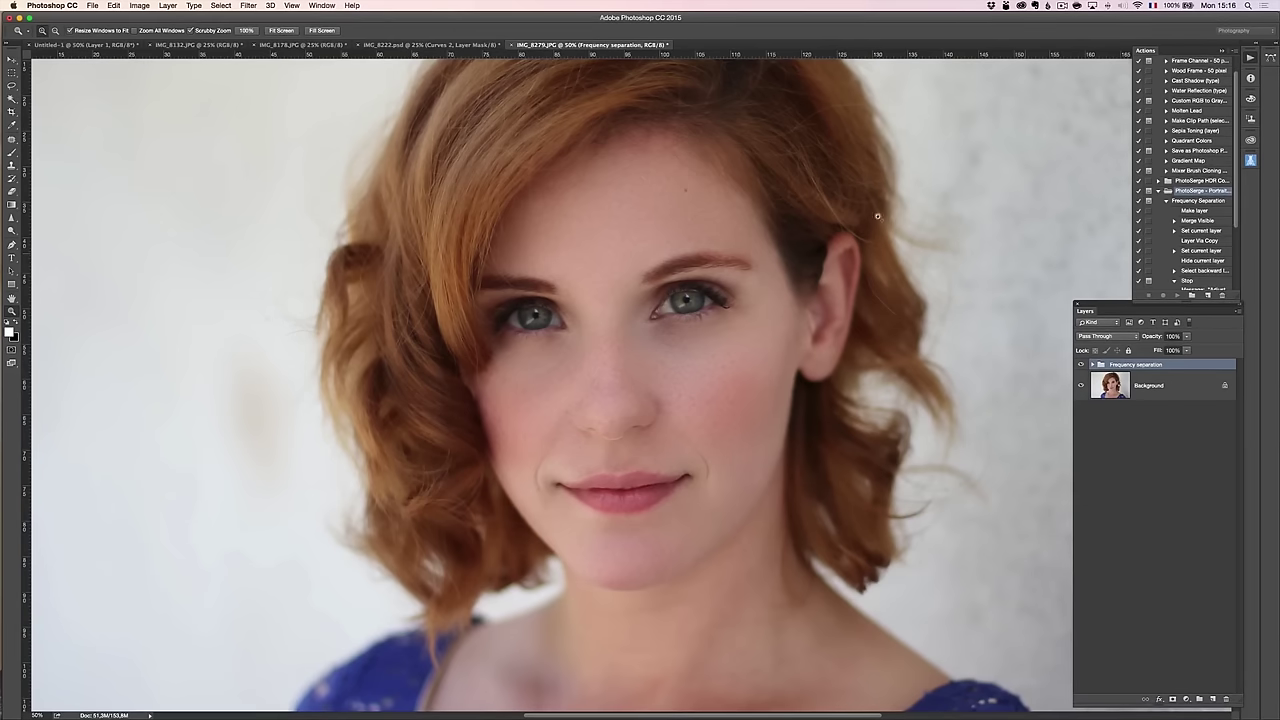
{"action": "key", "text": "super+Tab"}
{"action": "left_click", "coordinate": [646, 158]}
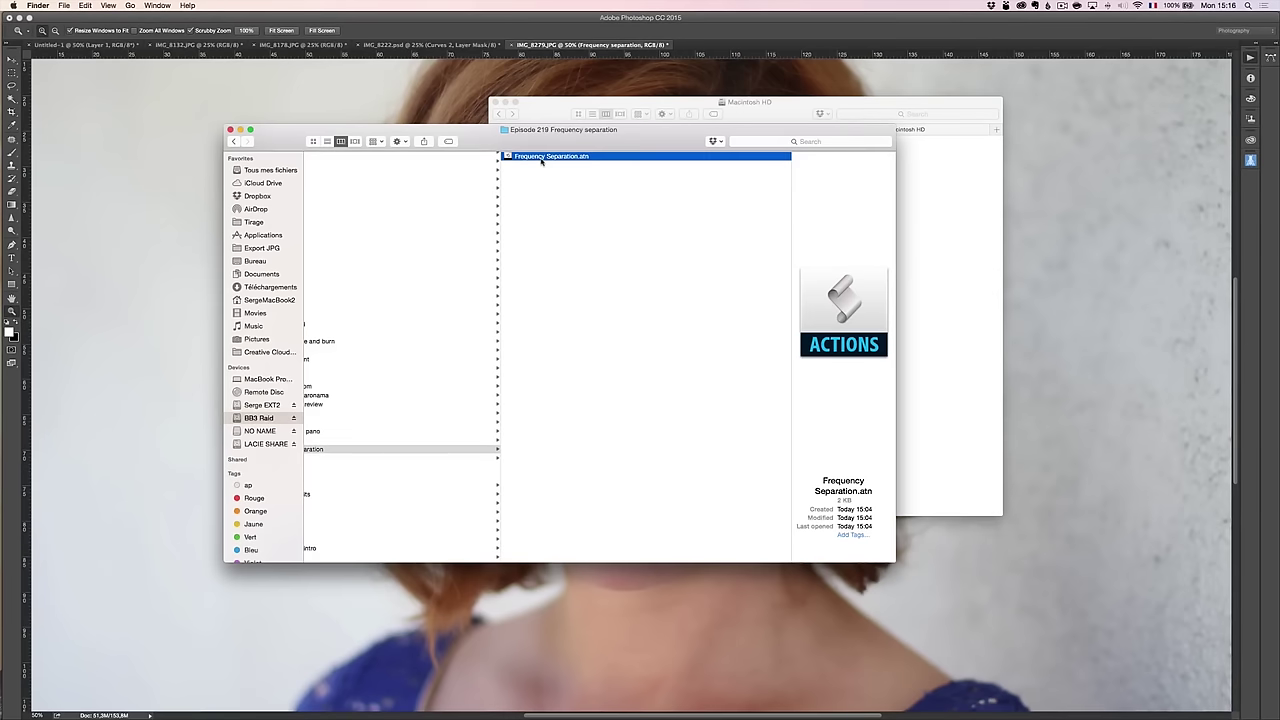
{"action": "key", "text": "super+Tab"}
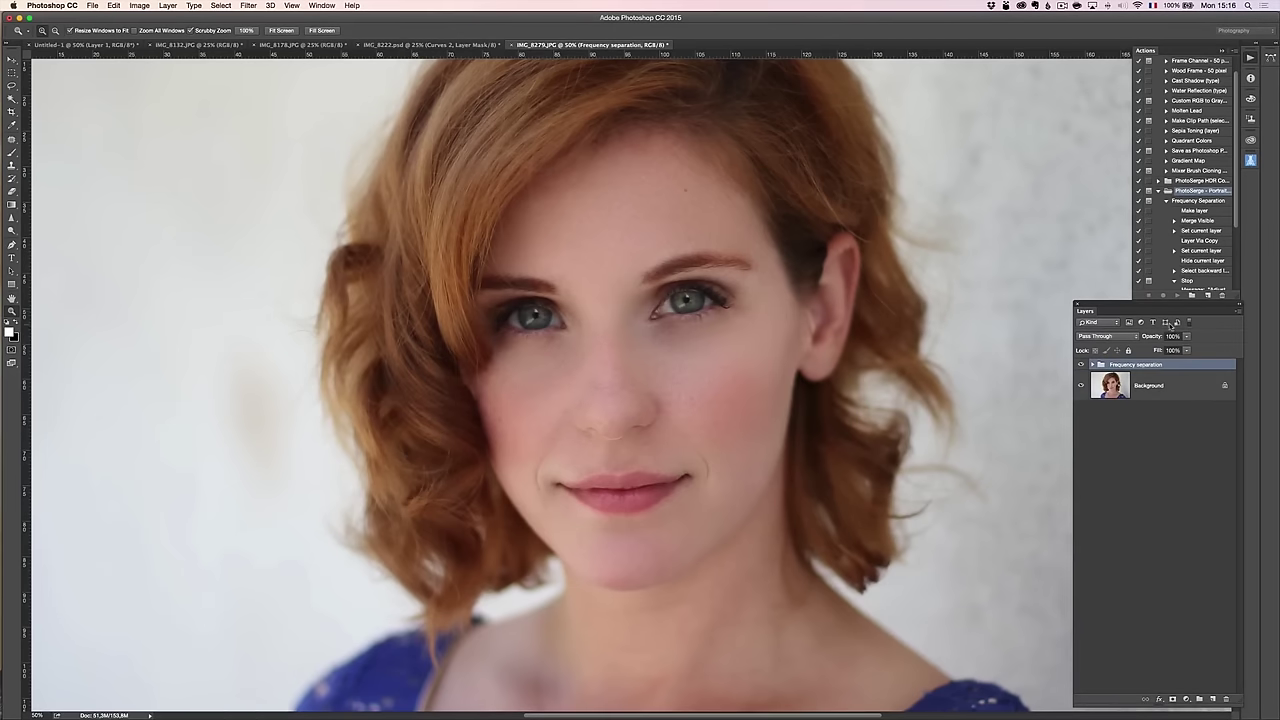
With the Frequency separation group hidden and the Background layer selected, collapse and select the Frequency Separation action.
{"action": "left_click", "coordinate": [1155, 378]}
{"action": "left_click_drag", "start_coordinate": [1145, 306], "coordinate": [1071, 299]}
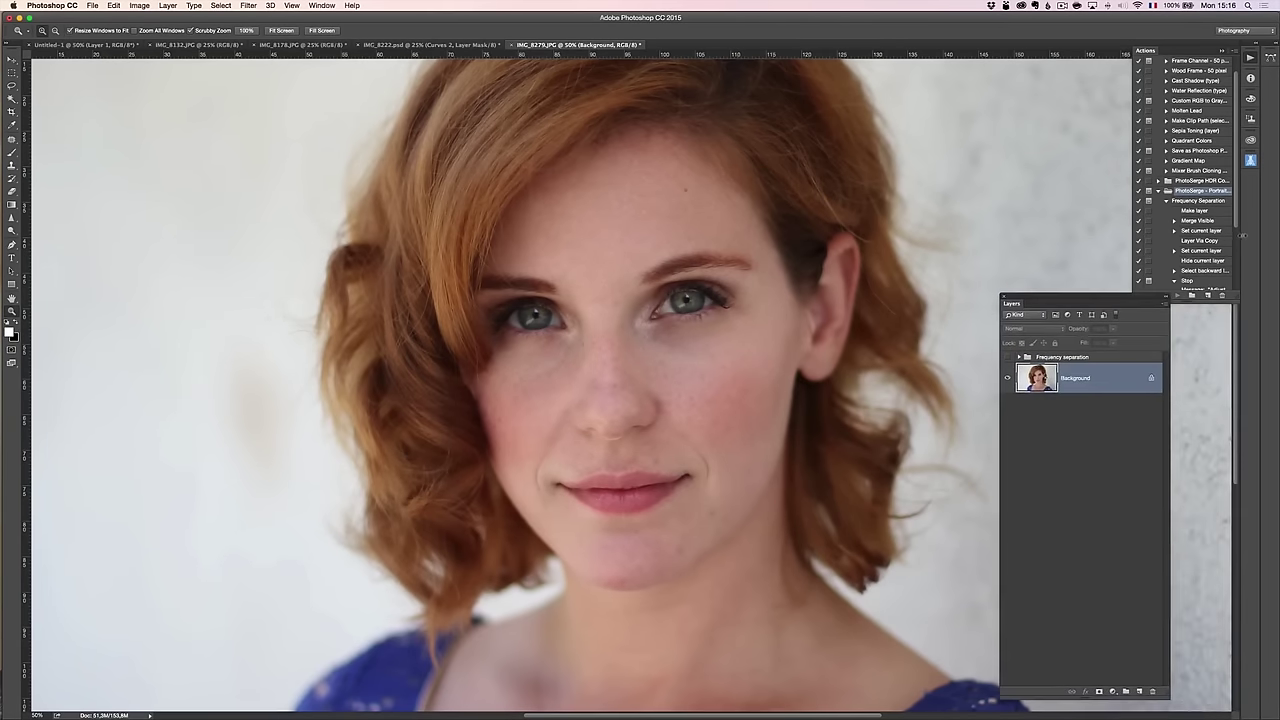
{"action": "left_click_drag", "start_coordinate": [1236, 222], "coordinate": [1238, 302]}
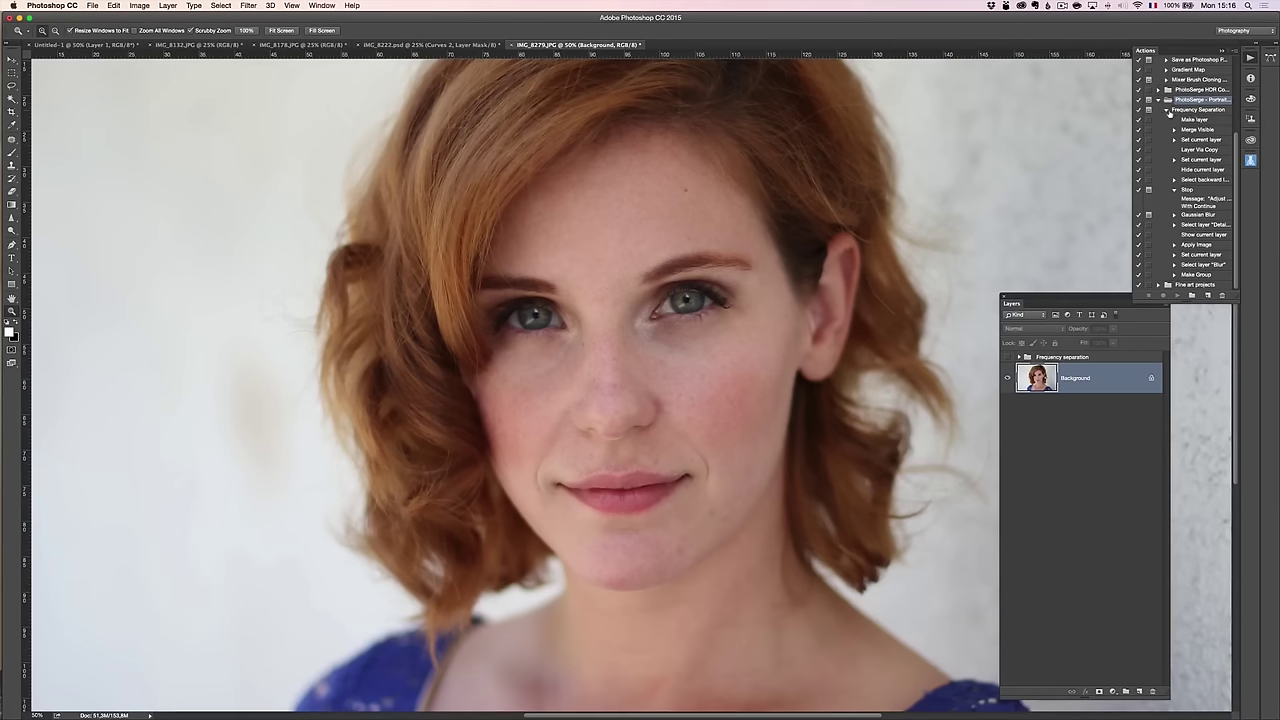
{"action": "left_click", "coordinate": [1166, 110]}
{"action": "left_click", "coordinate": [1191, 222]}
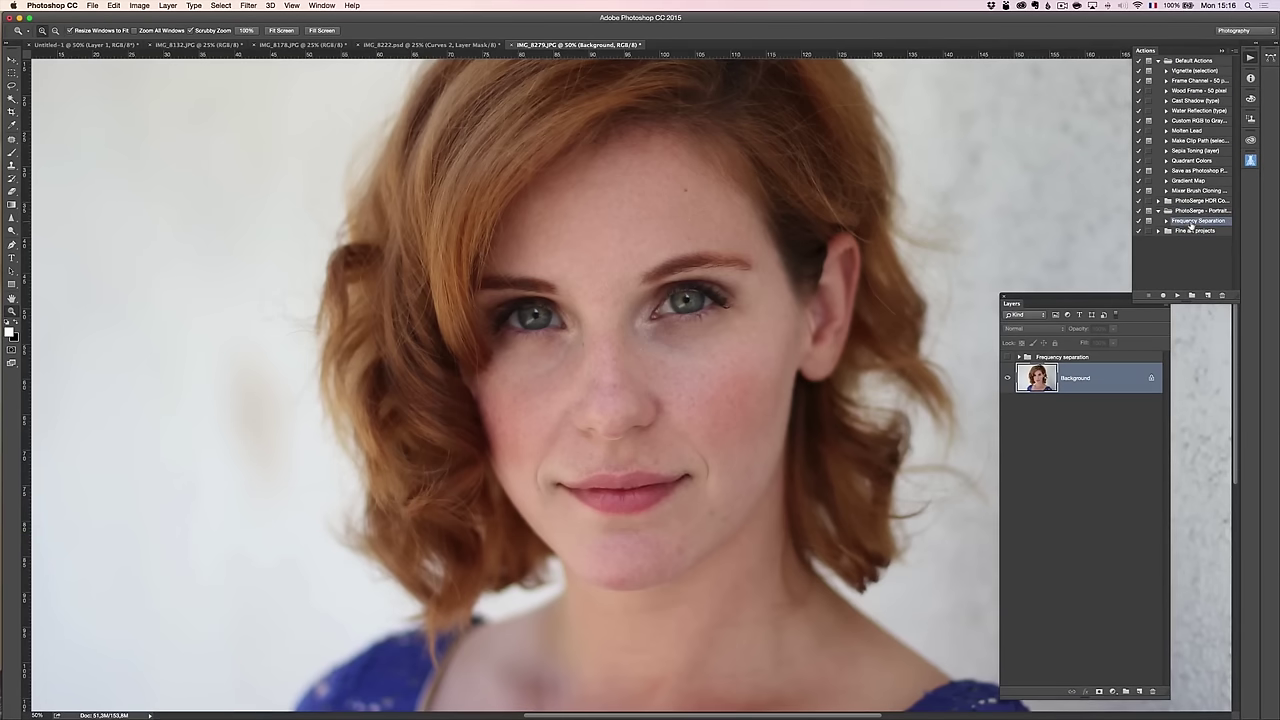
Run the Frequency Separation action on the Background layer, using a Gaussian Blur radius of 10.1 pixels.
{"action": "left_click", "coordinate": [1178, 296]}
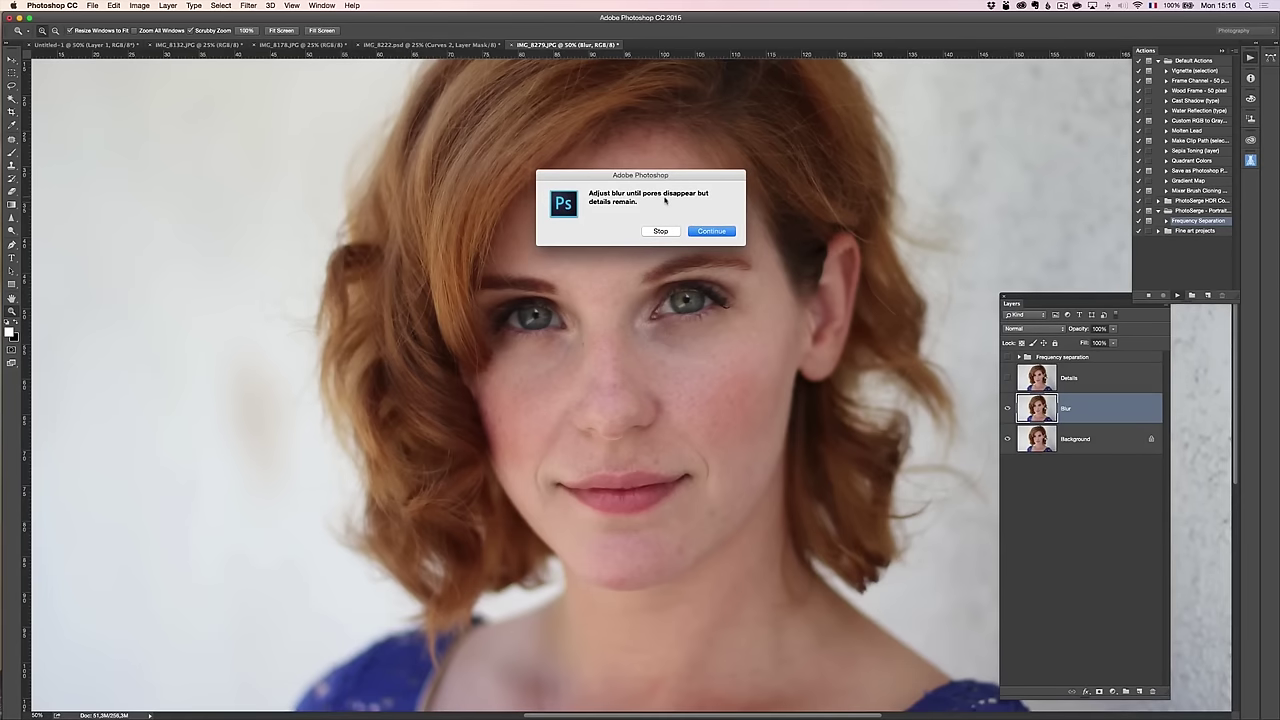
{"action": "left_click", "coordinate": [696, 231]}
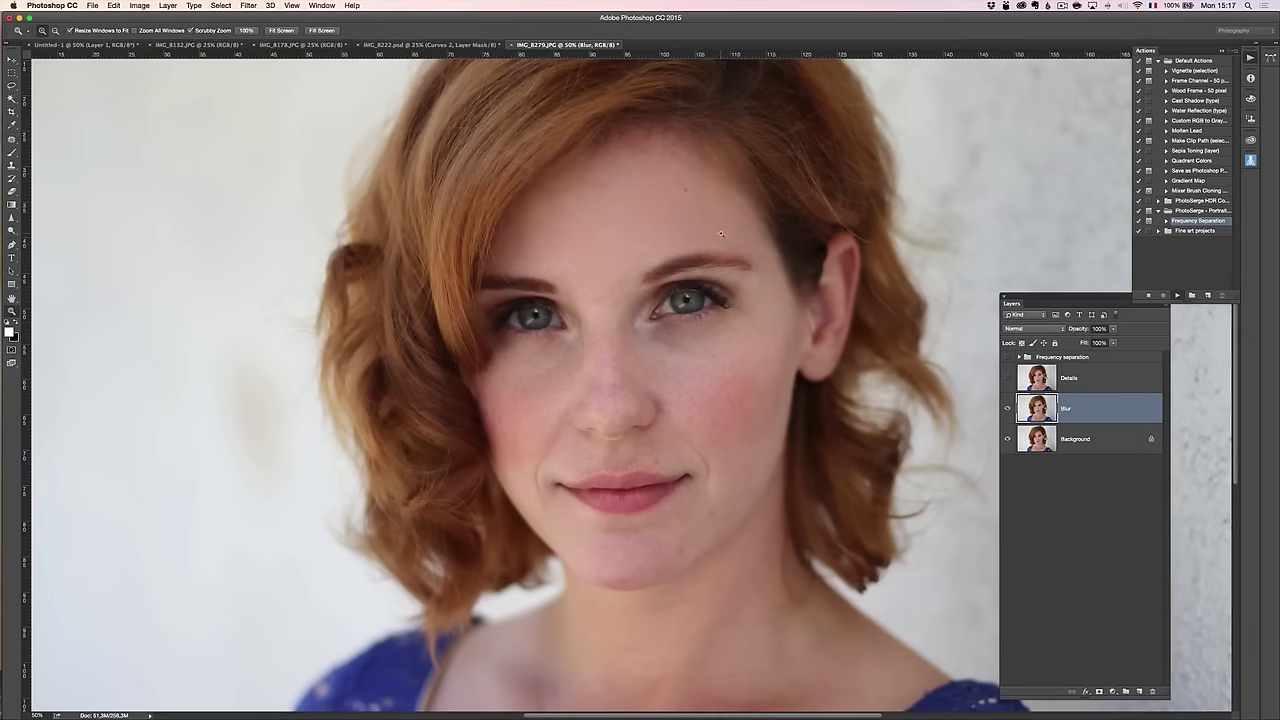
{"action": "left_click_drag", "start_coordinate": [846, 402], "coordinate": [844, 403]}
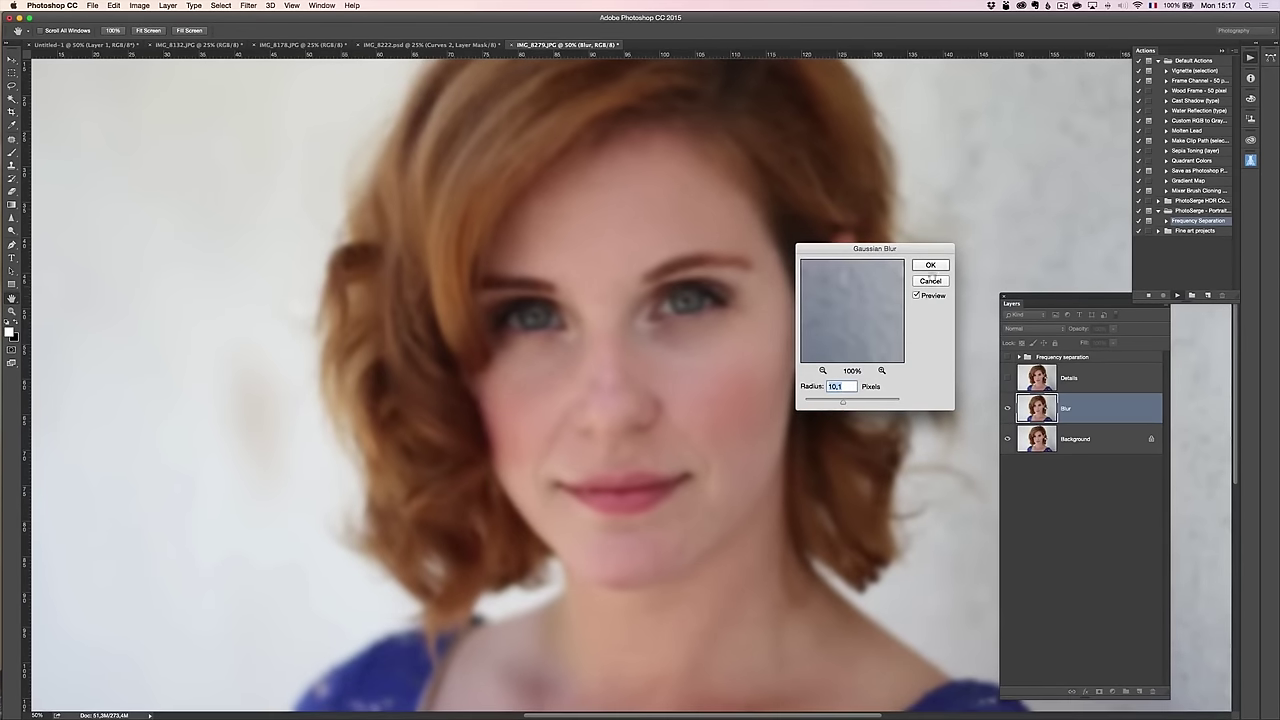
{"action": "left_click", "coordinate": [931, 266]}
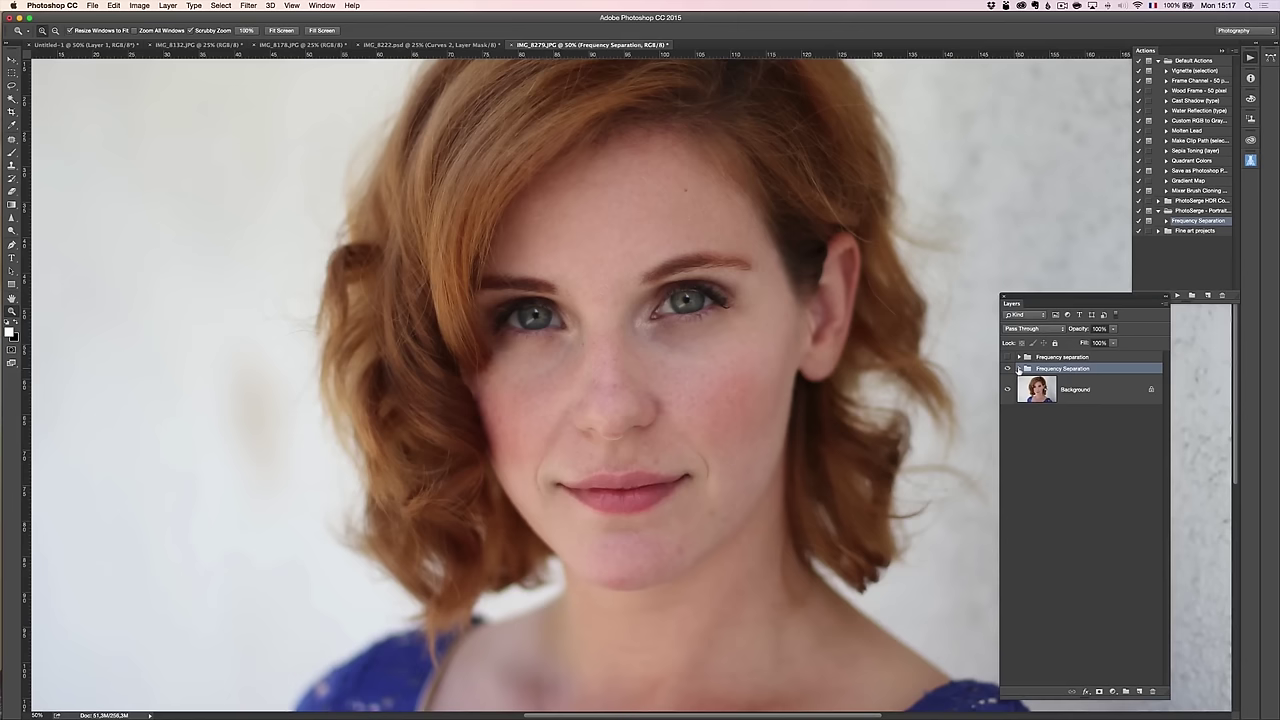
Inspect the Blur and Details layers in the newly generated group, and delete that group to return to the retouched one.
{"action": "left_click", "coordinate": [1019, 368]}
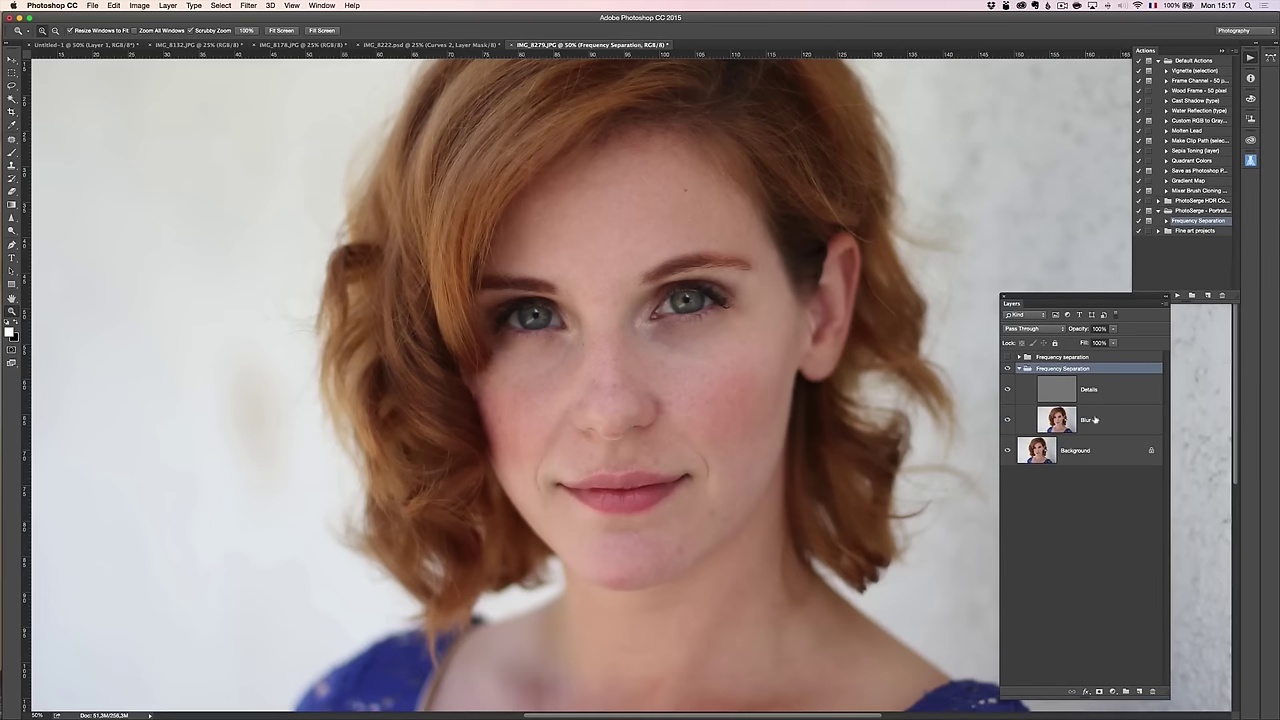
{"action": "left_click", "coordinate": [1086, 410]}
{"action": "left_click", "coordinate": [1099, 390]}
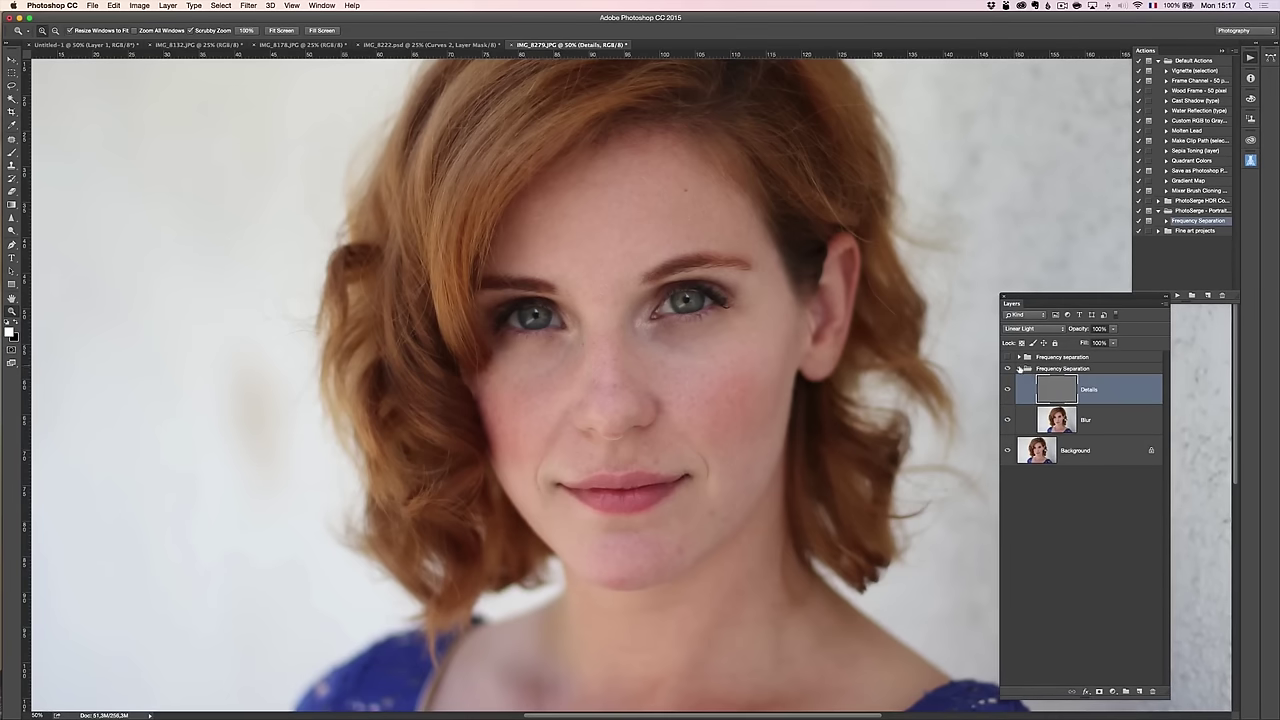
{"action": "left_click", "coordinate": [1021, 369]}
{"action": "left_click_drag", "start_coordinate": [1026, 369], "coordinate": [1152, 692]}
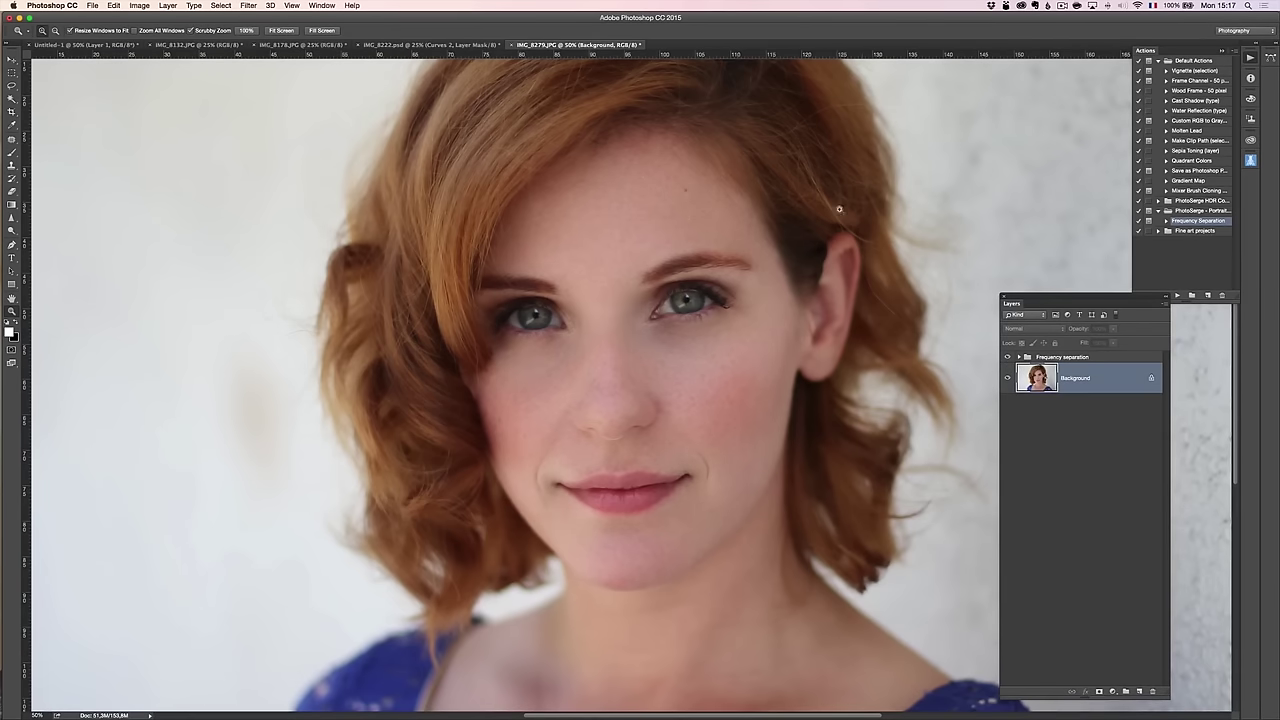
Compare the portrait with and without the retouched Frequency separation group, and select that group.
{"action": "left_click", "coordinate": [1007, 358]}
{"action": "left_click", "coordinate": [1007, 358]}
{"action": "left_click", "coordinate": [1097, 358]}
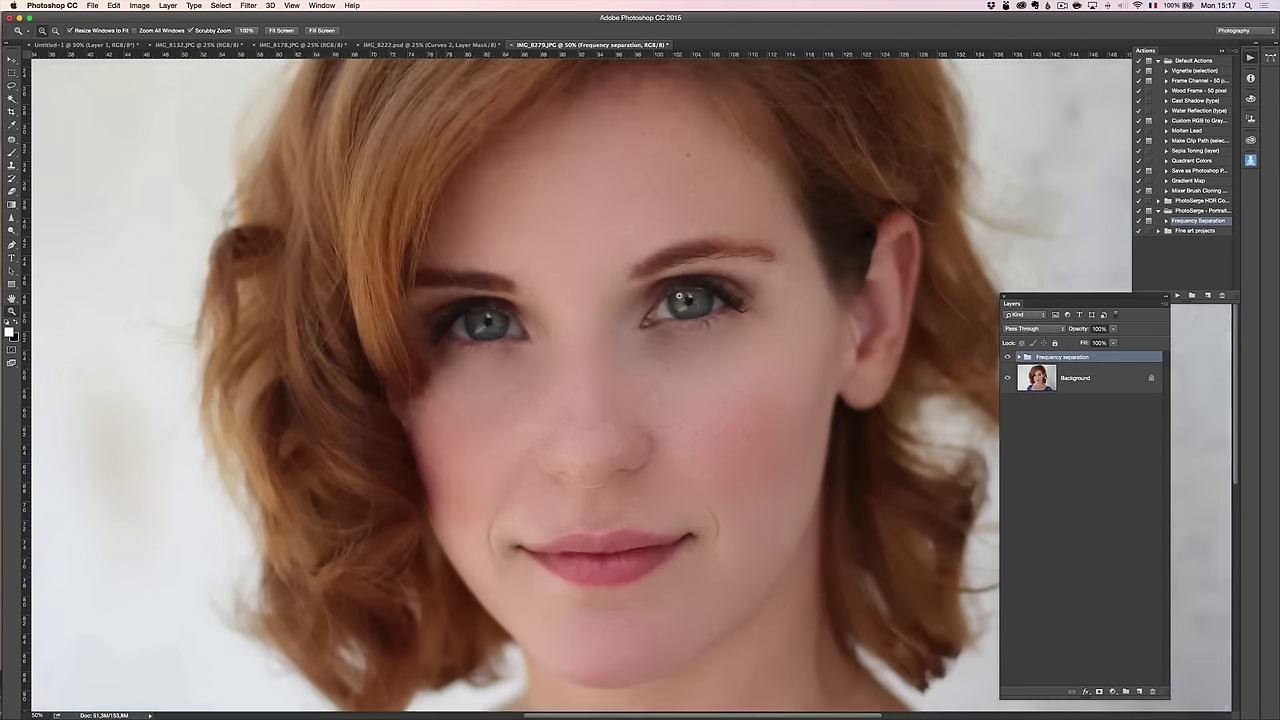
Prepare a smaller brush for the eyes and enter Quick Mask mode on the Background layer.
{"action": "left_click", "coordinate": [681, 296]}
{"action": "key", "text": "b"}
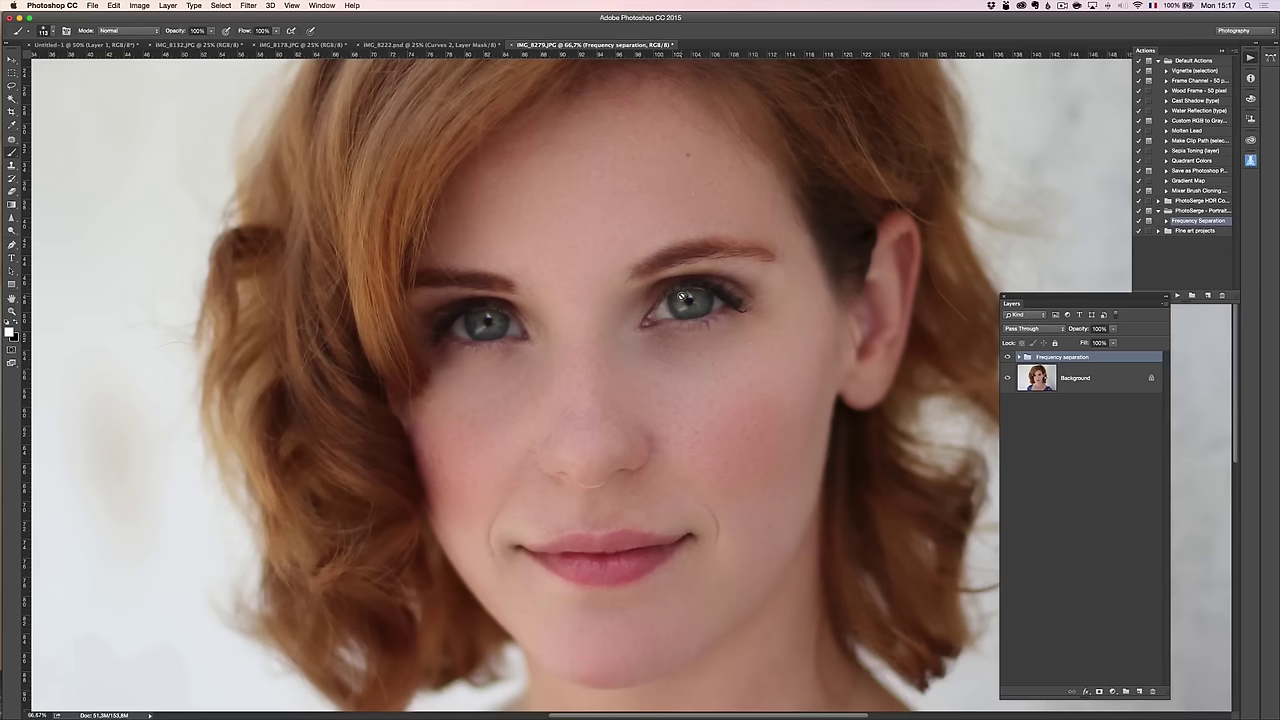
{"action": "left_click", "coordinate": [1088, 383]}
{"action": "left_click_drag", "start_coordinate": [681, 310], "coordinate": [678, 311]}
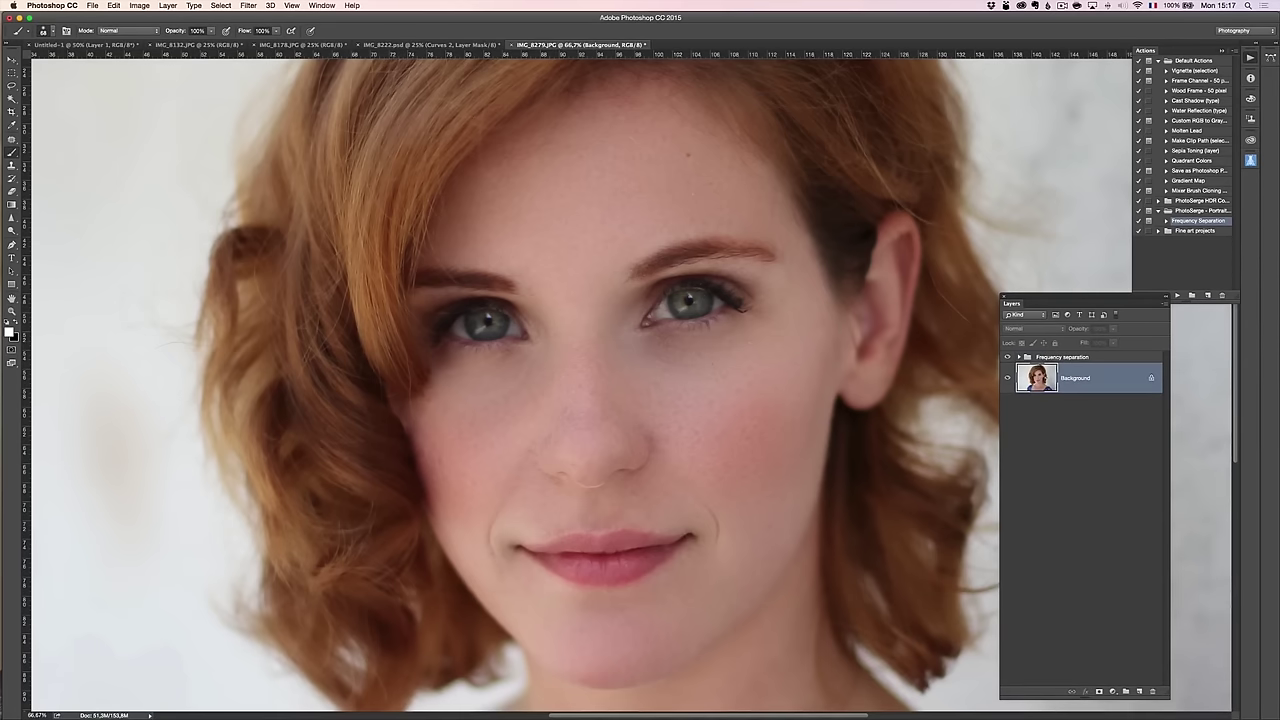
{"action": "key", "text": "q"}
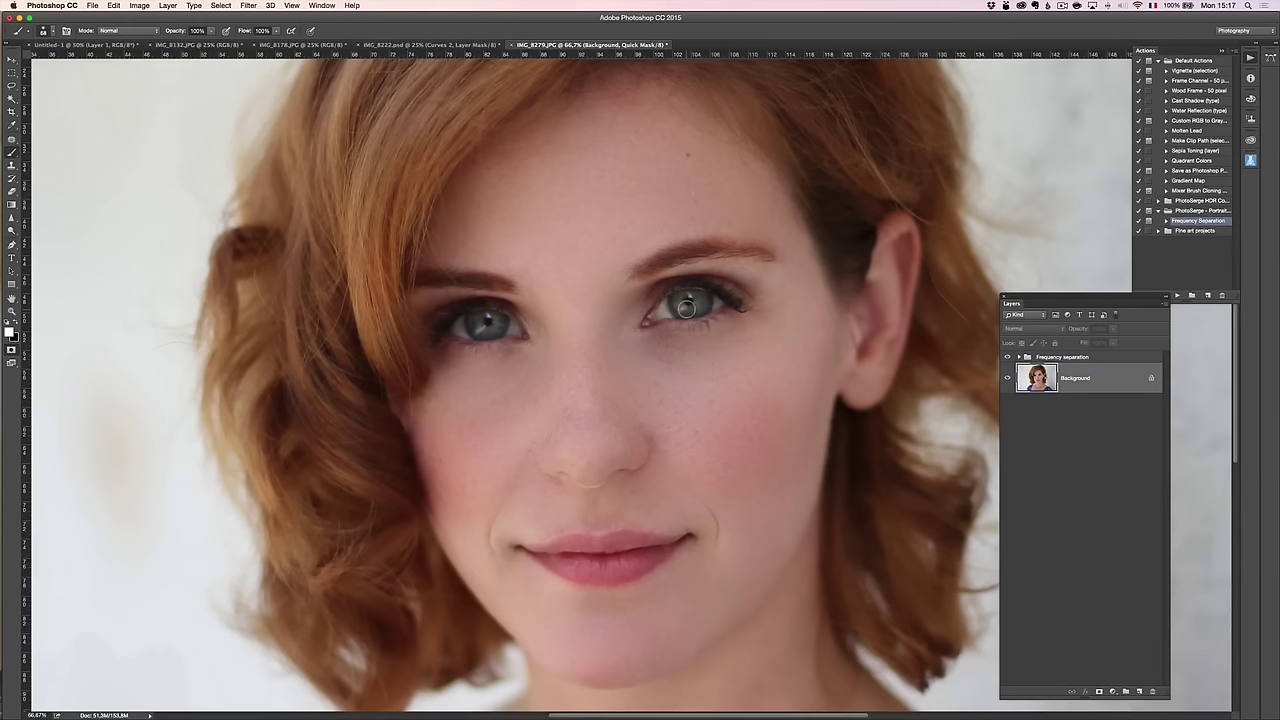
Set the Quick Mask options so that the red overlay at 50% opacity indicates selected areas.
{"action": "left_click", "coordinate": [12, 349]}
{"action": "left_click", "coordinate": [12, 349]}
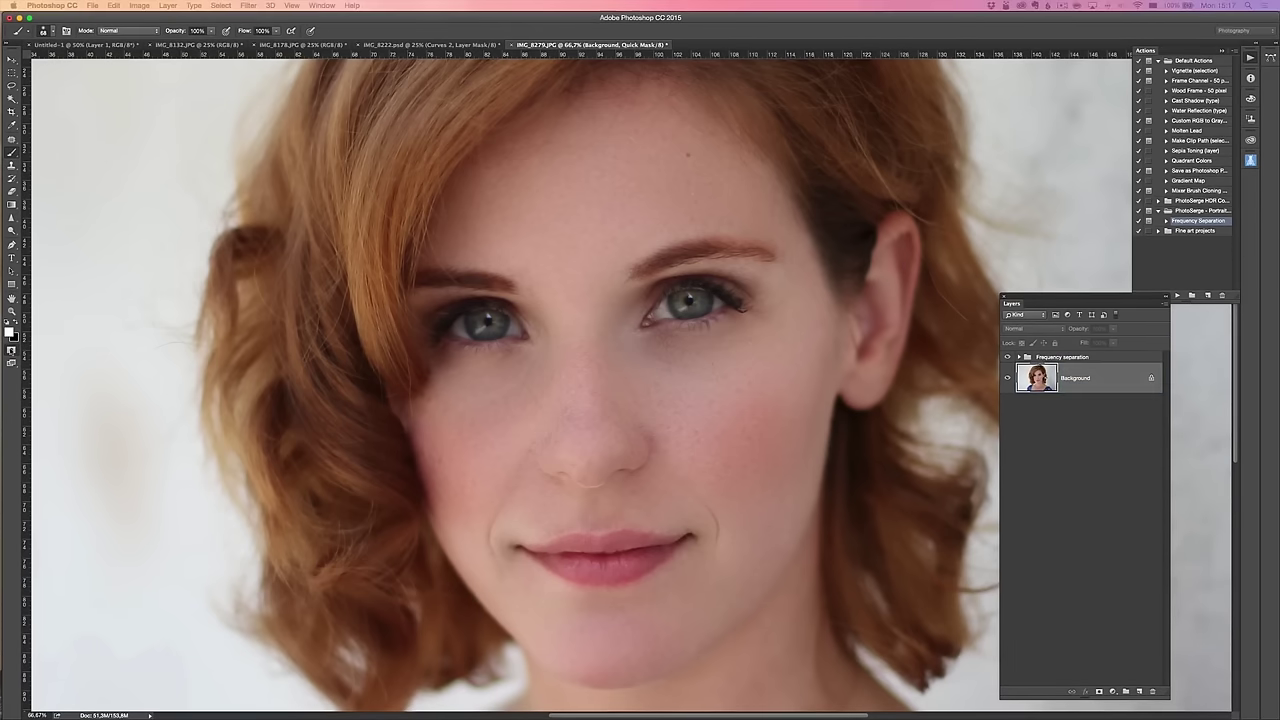
{"action": "double_click", "coordinate": [12, 349]}
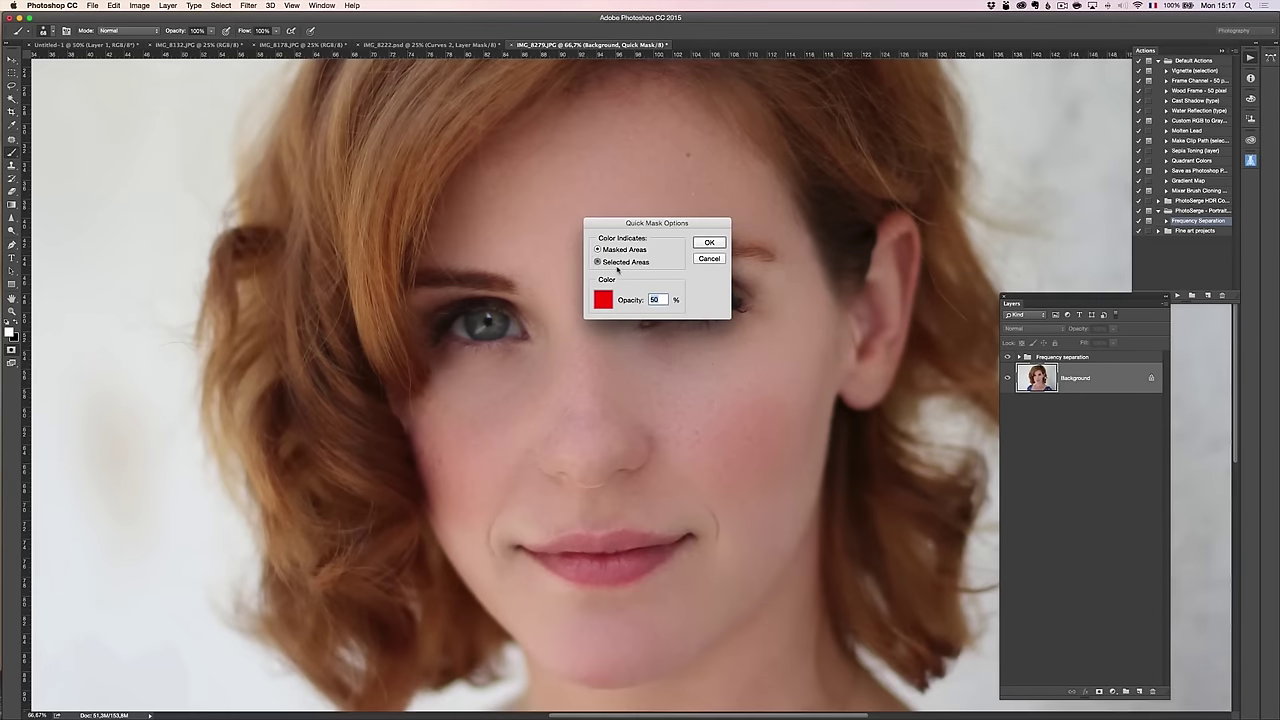
{"action": "left_click", "coordinate": [709, 243]}
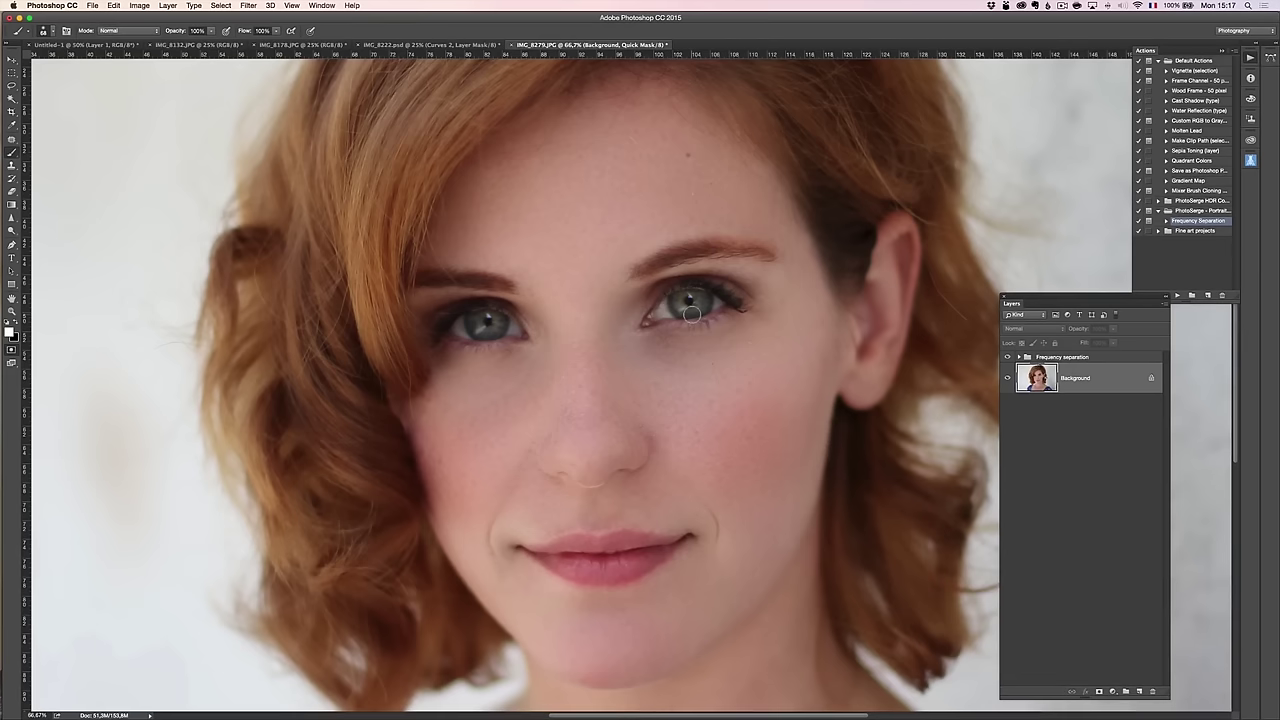
Paint the quick mask in black over the right-hand eye and erase the overspill along its lower lid with white.
{"action": "left_click", "coordinate": [18, 327]}
{"action": "left_click_drag", "start_coordinate": [676, 302], "coordinate": [687, 300]}
{"action": "left_click_drag", "start_coordinate": [680, 310], "coordinate": [734, 309]}
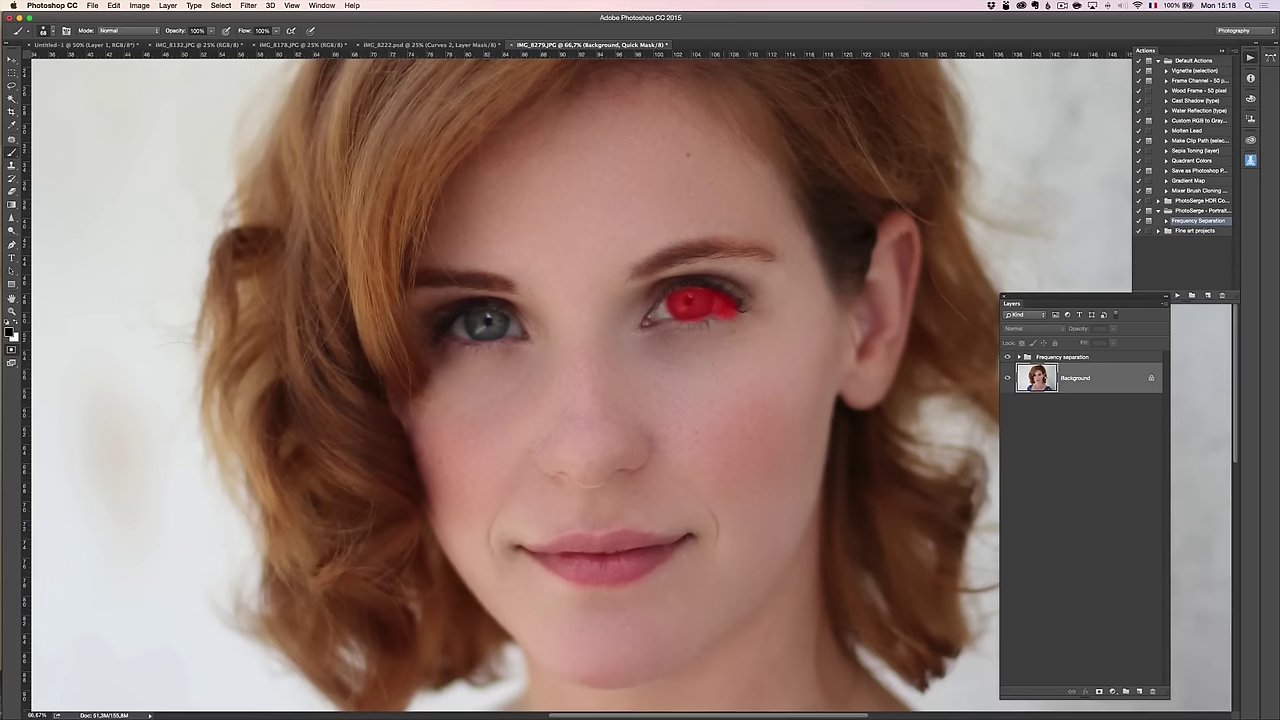
{"action": "key", "text": "x"}
{"action": "mouse_move", "coordinate": [716, 318]}
{"action": "left_mouse_down"}
{"action": "mouse_move", "coordinate": [723, 294]}
{"action": "mouse_move", "coordinate": [738, 310]}
{"action": "mouse_move", "coordinate": [678, 327]}
{"action": "left_mouse_up"}
Mask the left-hand eye, trim the overspill along the right-hand eye's upper lid, and convert the quick mask to a selection.
{"action": "key", "text": "x"}
{"action": "mouse_move", "coordinate": [514, 334]}
{"action": "left_mouse_down"}
{"action": "mouse_move", "coordinate": [459, 329]}
{"action": "mouse_move", "coordinate": [509, 330]}
{"action": "mouse_move", "coordinate": [469, 304]}
{"action": "mouse_move", "coordinate": [446, 319]}
{"action": "mouse_move", "coordinate": [468, 299]}
{"action": "mouse_move", "coordinate": [486, 298]}
{"action": "mouse_move", "coordinate": [456, 348]}
{"action": "left_mouse_up"}
{"action": "key", "text": "x"}
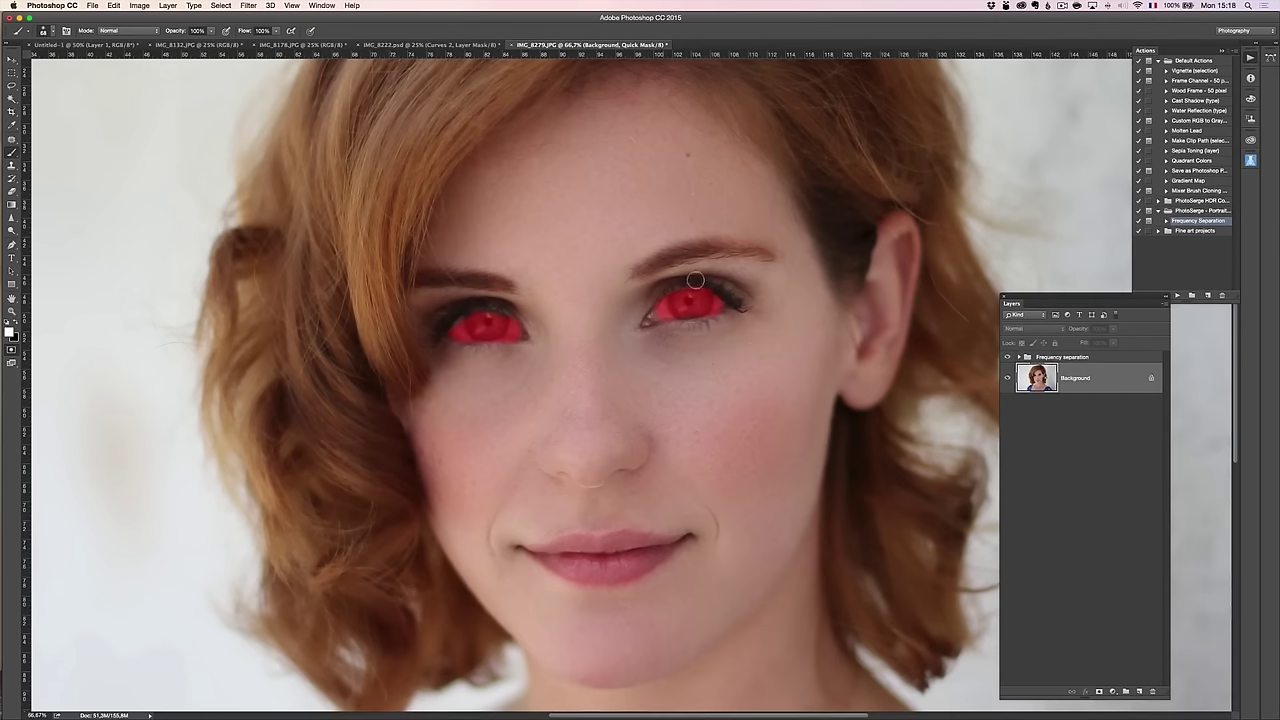
{"action": "left_click_drag", "start_coordinate": [656, 295], "coordinate": [746, 287]}
{"action": "key", "text": "q"}
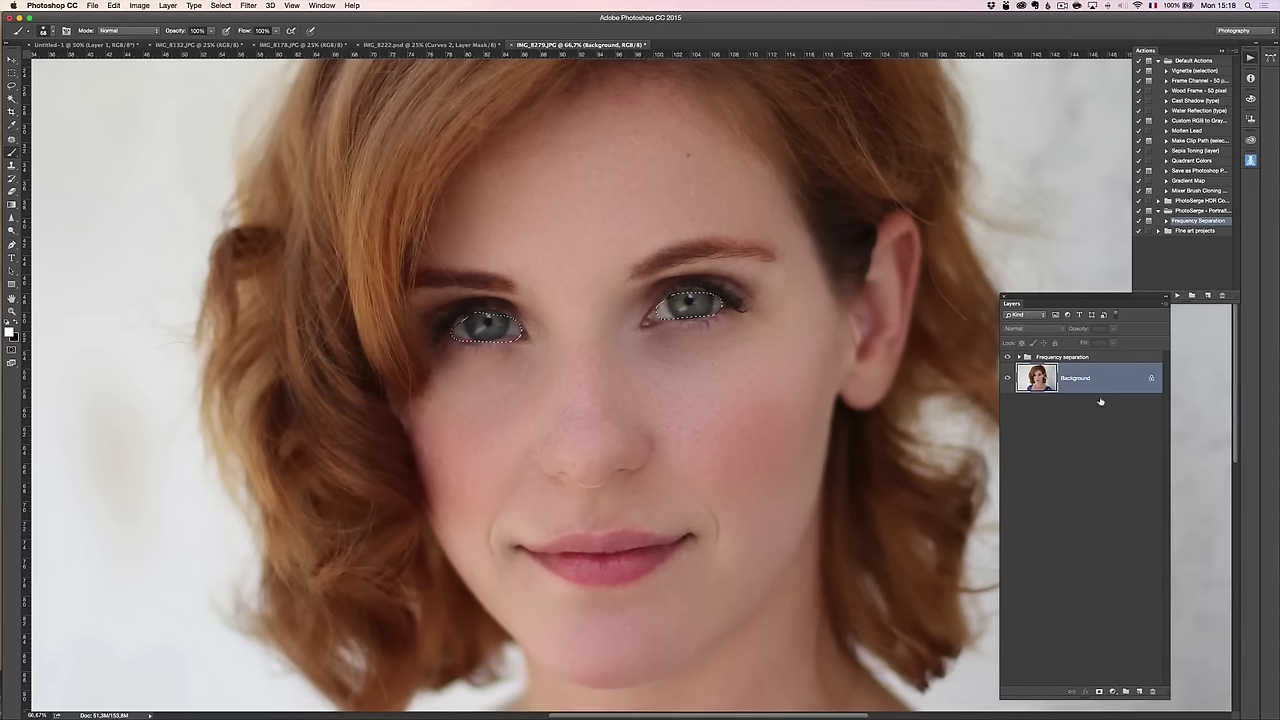
Add a Curves adjustment layer from the eye selection, raise its midpoint to output 157, and move it above the Frequency separation group.
{"action": "left_click", "coordinate": [1112, 691]}
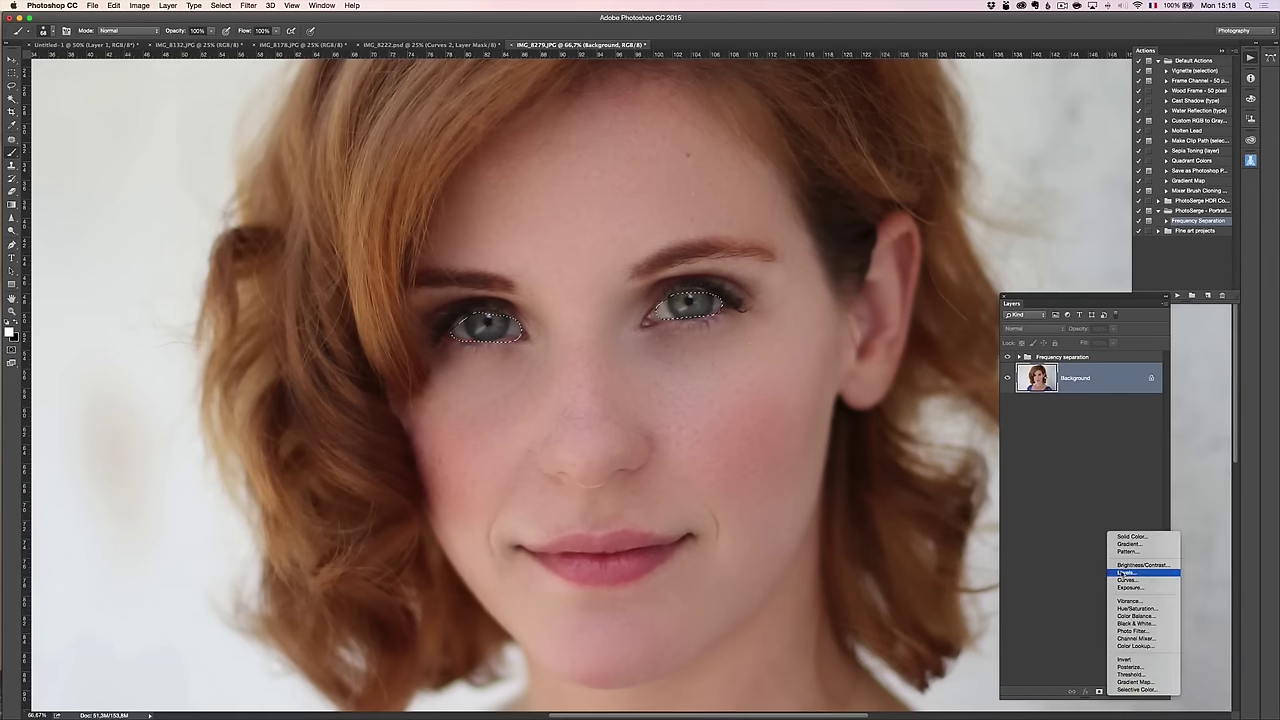
{"action": "left_click", "coordinate": [1126, 579]}
{"action": "mouse_move", "coordinate": [1094, 281]}
{"action": "left_mouse_down"}
{"action": "mouse_move", "coordinate": [1095, 266]}
{"action": "mouse_move", "coordinate": [1119, 298]}
{"action": "mouse_move", "coordinate": [1096, 263]}
{"action": "left_mouse_up"}
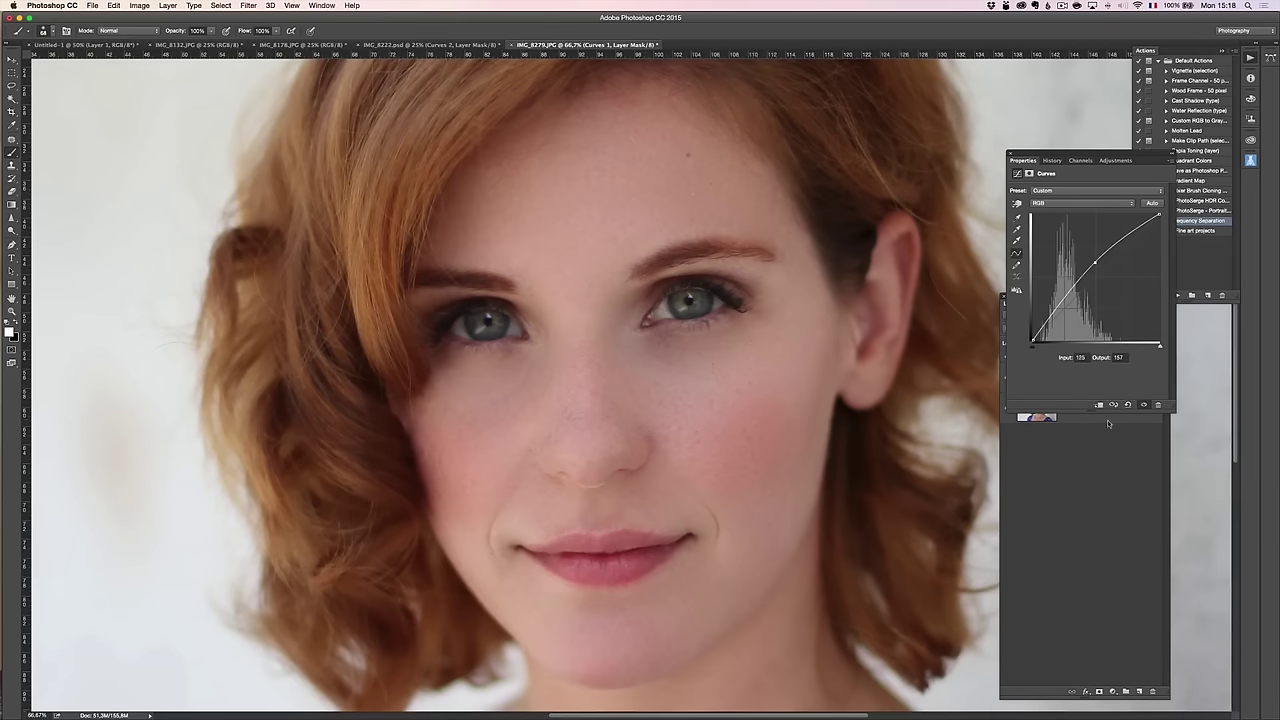
{"action": "left_click_drag", "start_coordinate": [1084, 157], "coordinate": [924, 79]}
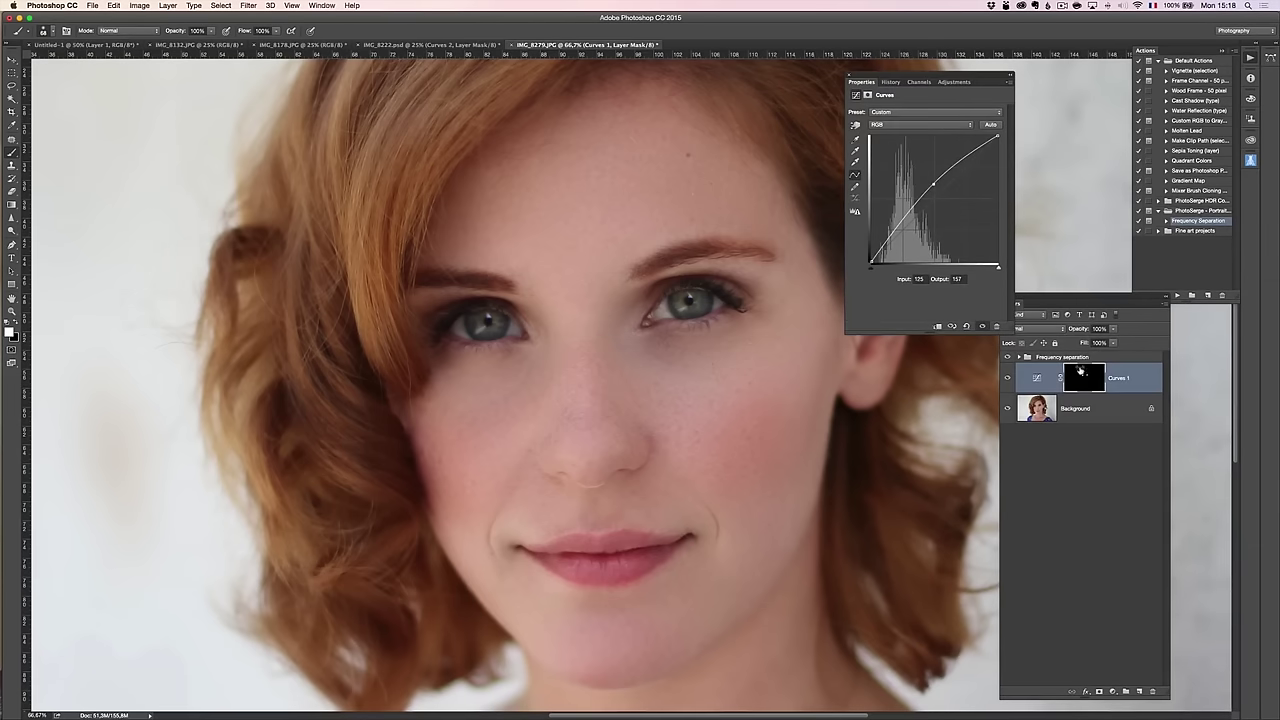
{"action": "left_click", "coordinate": [1040, 378]}
{"action": "left_click_drag", "start_coordinate": [1043, 350], "coordinate": [1043, 352]}
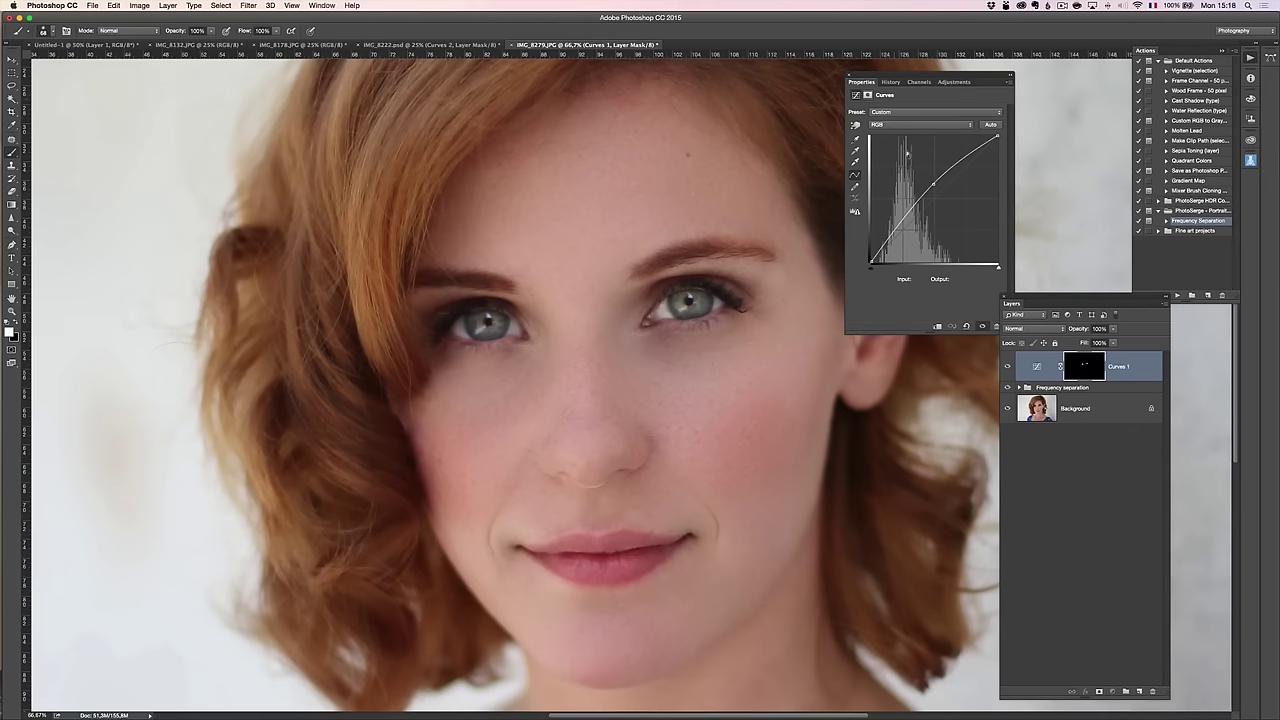
Soften the eye brightening by setting the Curves midpoint to input 128, output 147, and compare the eyes with and without it.
{"action": "left_click_drag", "start_coordinate": [933, 185], "coordinate": [934, 188]}
{"action": "left_click", "coordinate": [1007, 367]}
{"action": "left_click", "coordinate": [1007, 367]}
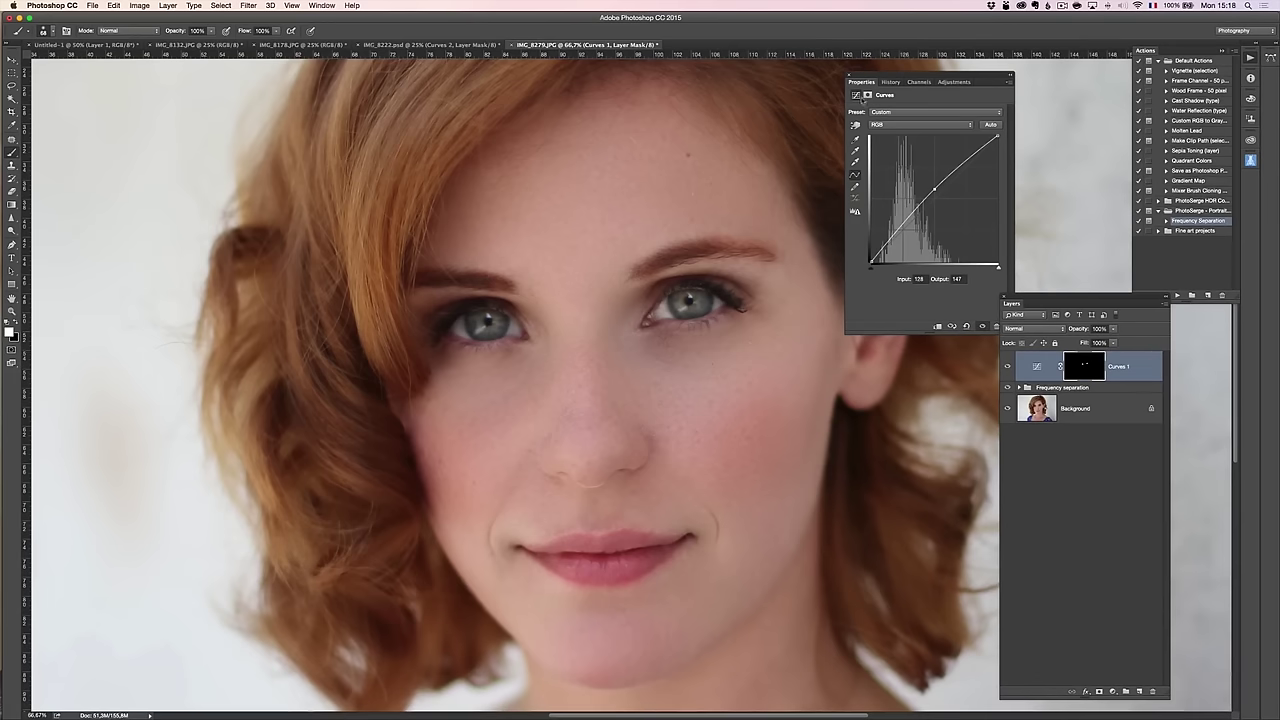
{"action": "left_click", "coordinate": [1008, 310]}
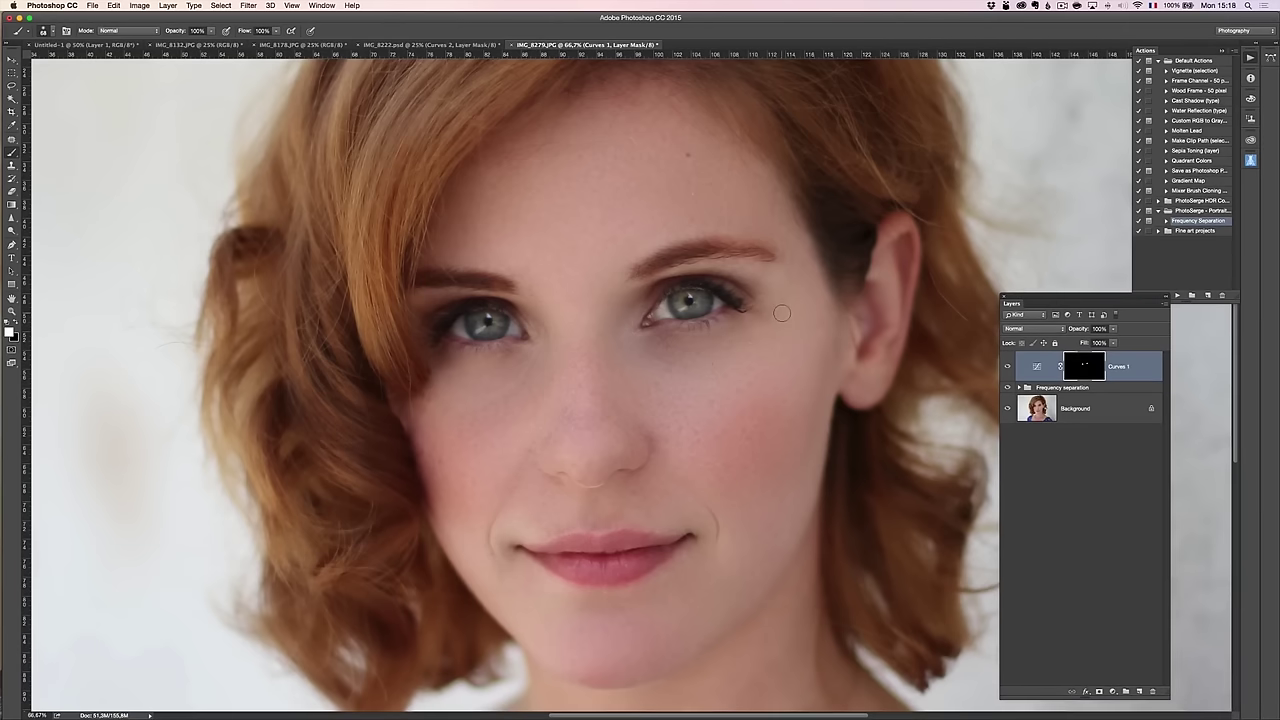
Stamp all visible layers into a new layer, sharpen both eyes with the Sharpen tool at 50% strength, and compare the result.
{"action": "key", "text": "super+alt+shift+e"}
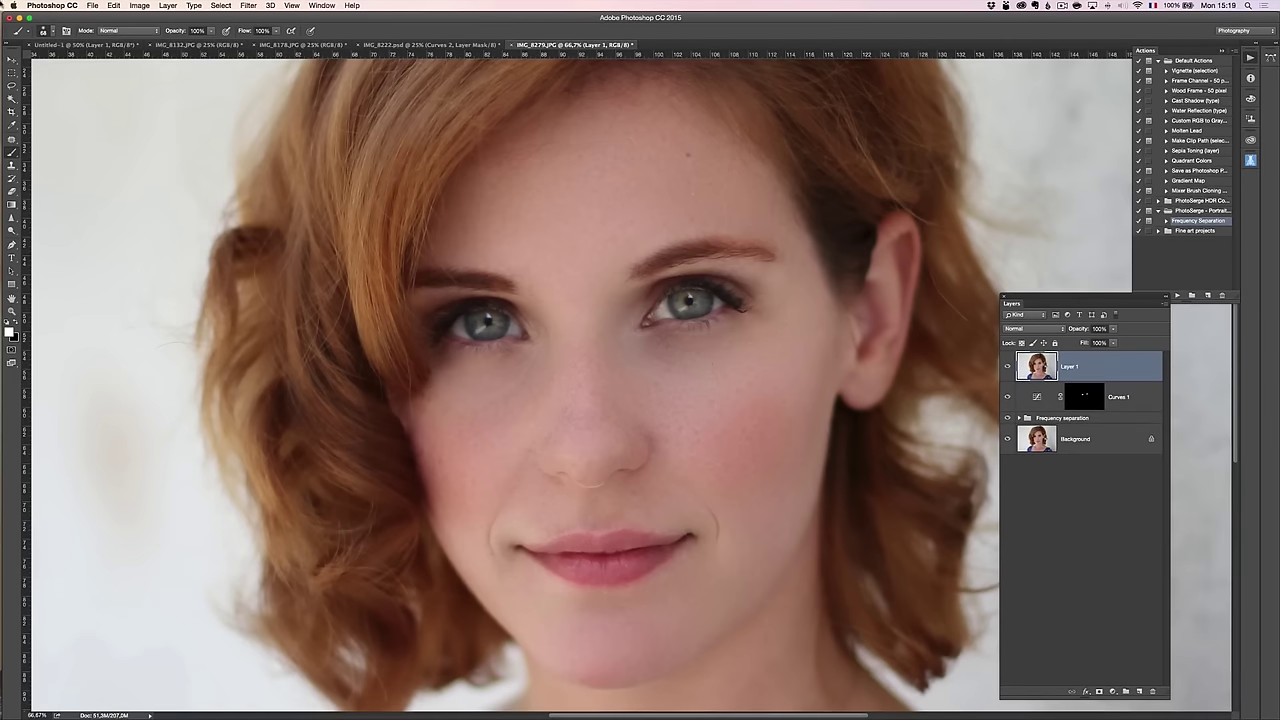
{"action": "left_click_drag", "start_coordinate": [12, 217], "coordinate": [68, 228]}
{"action": "mouse_move", "coordinate": [696, 283]}
{"action": "left_mouse_down"}
{"action": "mouse_move", "coordinate": [725, 297]}
{"action": "mouse_move", "coordinate": [669, 300]}
{"action": "mouse_move", "coordinate": [733, 307]}
{"action": "mouse_move", "coordinate": [697, 287]}
{"action": "mouse_move", "coordinate": [690, 302]}
{"action": "left_mouse_up"}
{"action": "mouse_move", "coordinate": [455, 331]}
{"action": "left_mouse_down"}
{"action": "mouse_move", "coordinate": [504, 320]}
{"action": "mouse_move", "coordinate": [481, 311]}
{"action": "mouse_move", "coordinate": [459, 342]}
{"action": "mouse_move", "coordinate": [517, 341]}
{"action": "mouse_move", "coordinate": [460, 346]}
{"action": "mouse_move", "coordinate": [491, 305]}
{"action": "left_mouse_up"}
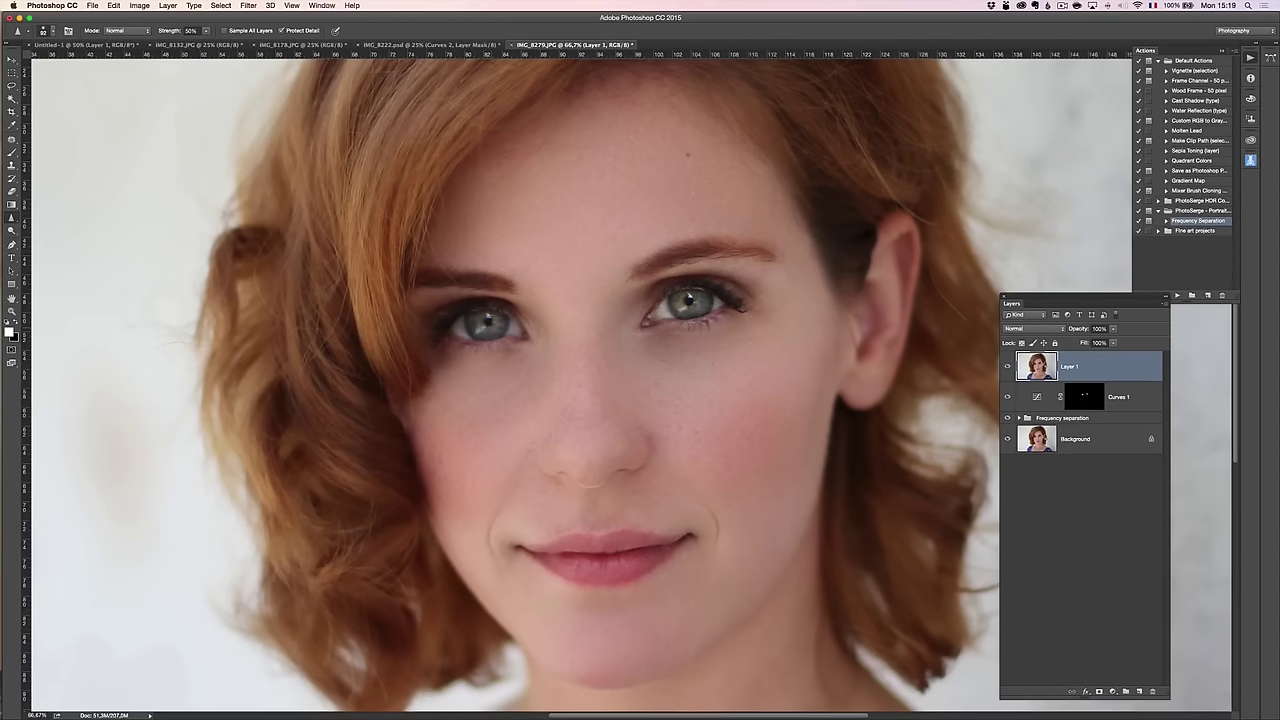
{"action": "mouse_move", "coordinate": [686, 301]}
{"action": "left_mouse_down"}
{"action": "mouse_move", "coordinate": [733, 289]}
{"action": "mouse_move", "coordinate": [699, 307]}
{"action": "left_mouse_up"}
{"action": "left_click", "coordinate": [1007, 368]}
{"action": "left_click", "coordinate": [1007, 368]}
{"action": "left_click", "coordinate": [1007, 368]}
{"action": "left_click", "coordinate": [1007, 368]}
Add a new layer in Soft Light blend mode and prepare a 217 px white brush at 11% opacity.
{"action": "key", "text": "z"}
{"action": "left_click", "coordinate": [728, 399], "text": "alt"}
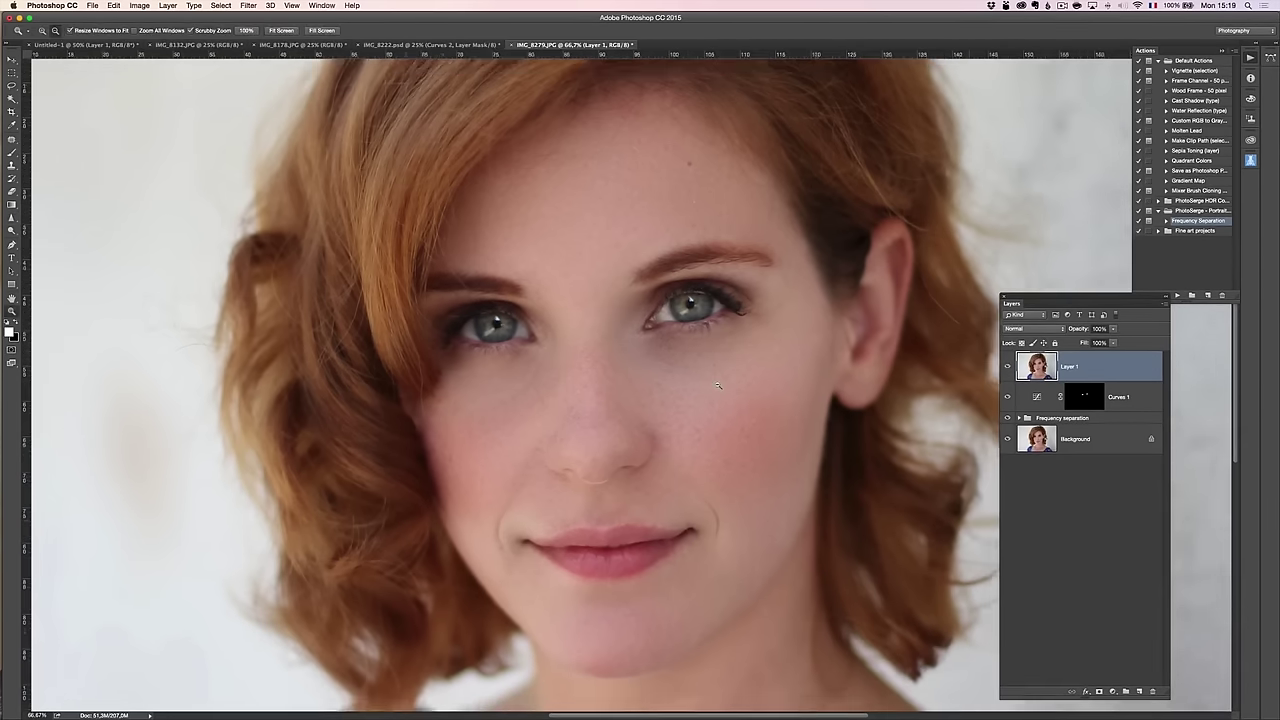
{"action": "left_click", "coordinate": [729, 392], "text": "alt"}
{"action": "left_click", "coordinate": [714, 368]}
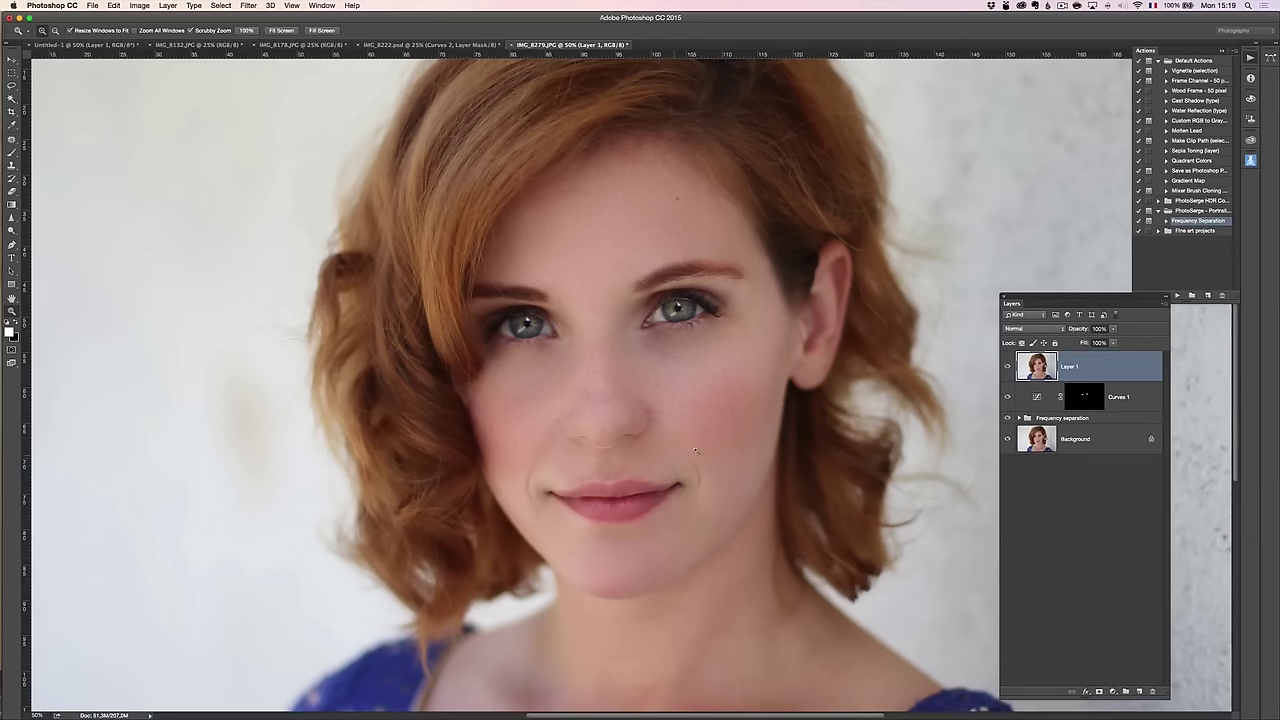
{"action": "left_click", "coordinate": [1139, 692]}
{"action": "left_click", "coordinate": [1052, 329]}
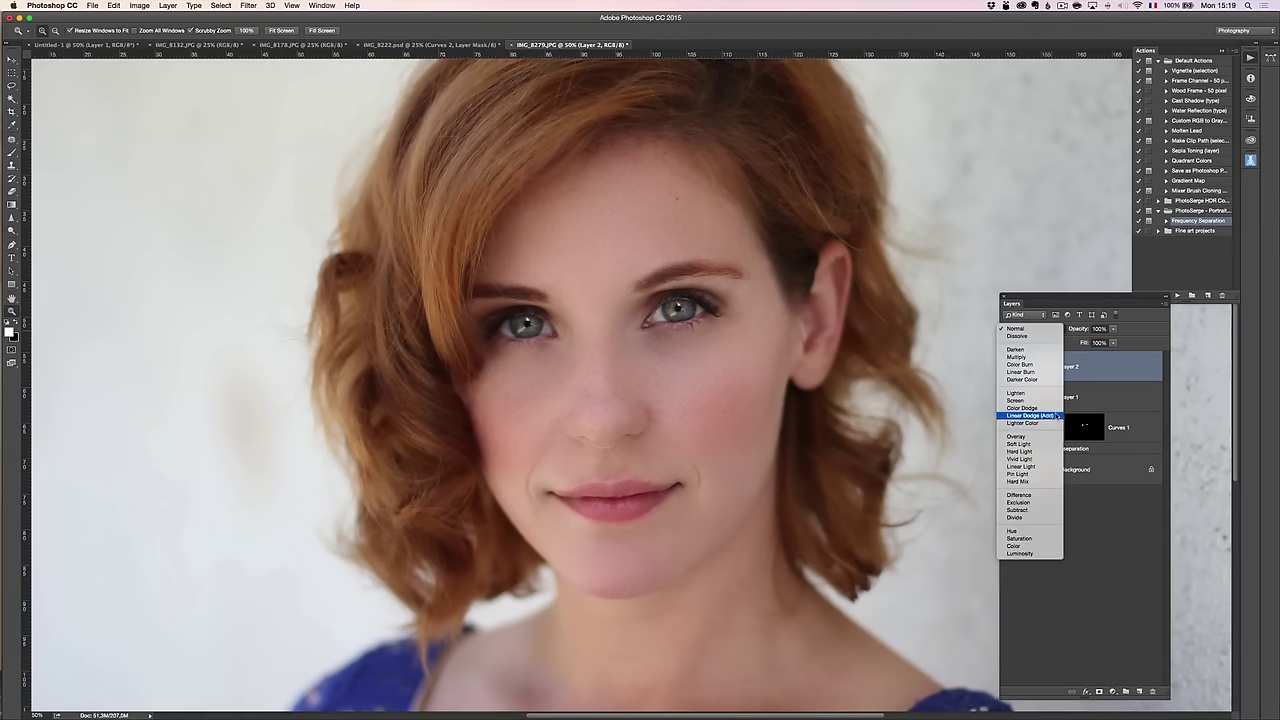
{"action": "left_click", "coordinate": [1056, 445]}
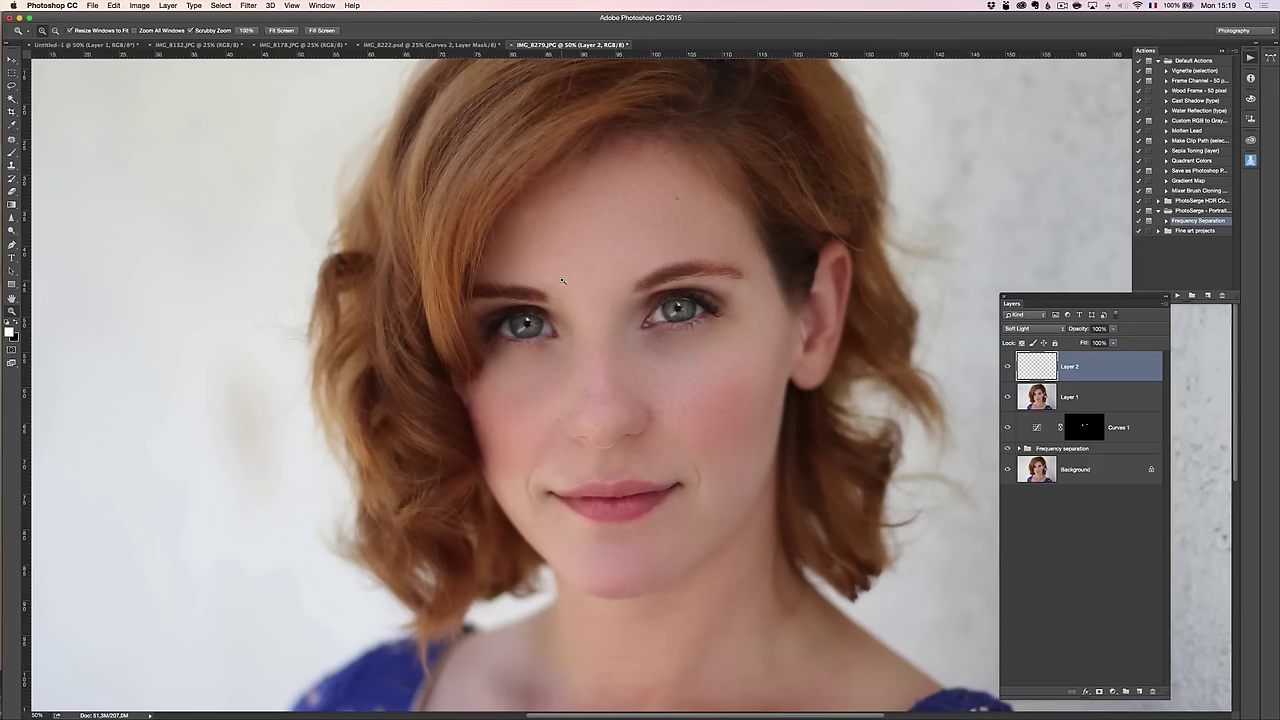
{"action": "key", "text": "b"}
{"action": "left_click_drag", "start_coordinate": [565, 290], "coordinate": [589, 293]}
{"action": "left_click_drag", "start_coordinate": [173, 31], "coordinate": [129, 42]}
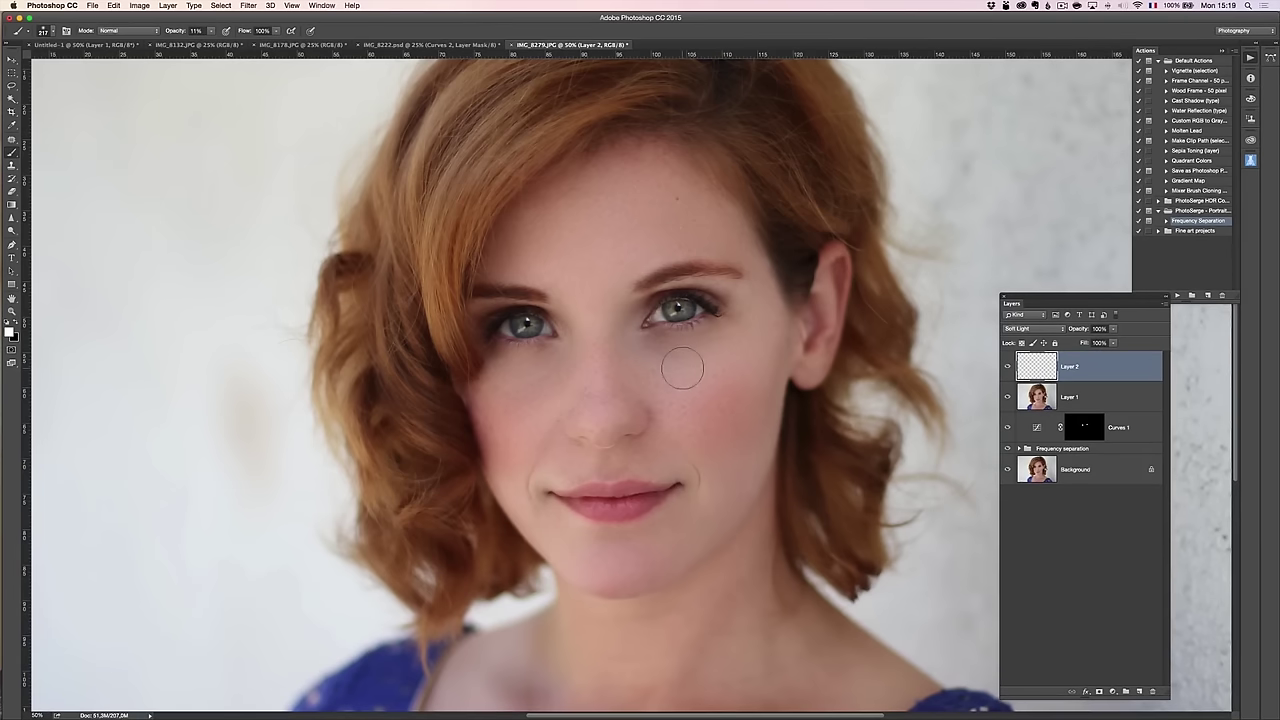
Paint soft white highlights under both eyes on the Soft Light layer and lower its opacity to 58%.
{"action": "mouse_move", "coordinate": [679, 347]}
{"action": "left_mouse_down"}
{"action": "mouse_move", "coordinate": [663, 350]}
{"action": "mouse_move", "coordinate": [722, 336]}
{"action": "left_mouse_up"}
{"action": "mouse_move", "coordinate": [575, 356]}
{"action": "left_mouse_down"}
{"action": "mouse_move", "coordinate": [512, 362]}
{"action": "mouse_move", "coordinate": [587, 333]}
{"action": "left_mouse_up"}
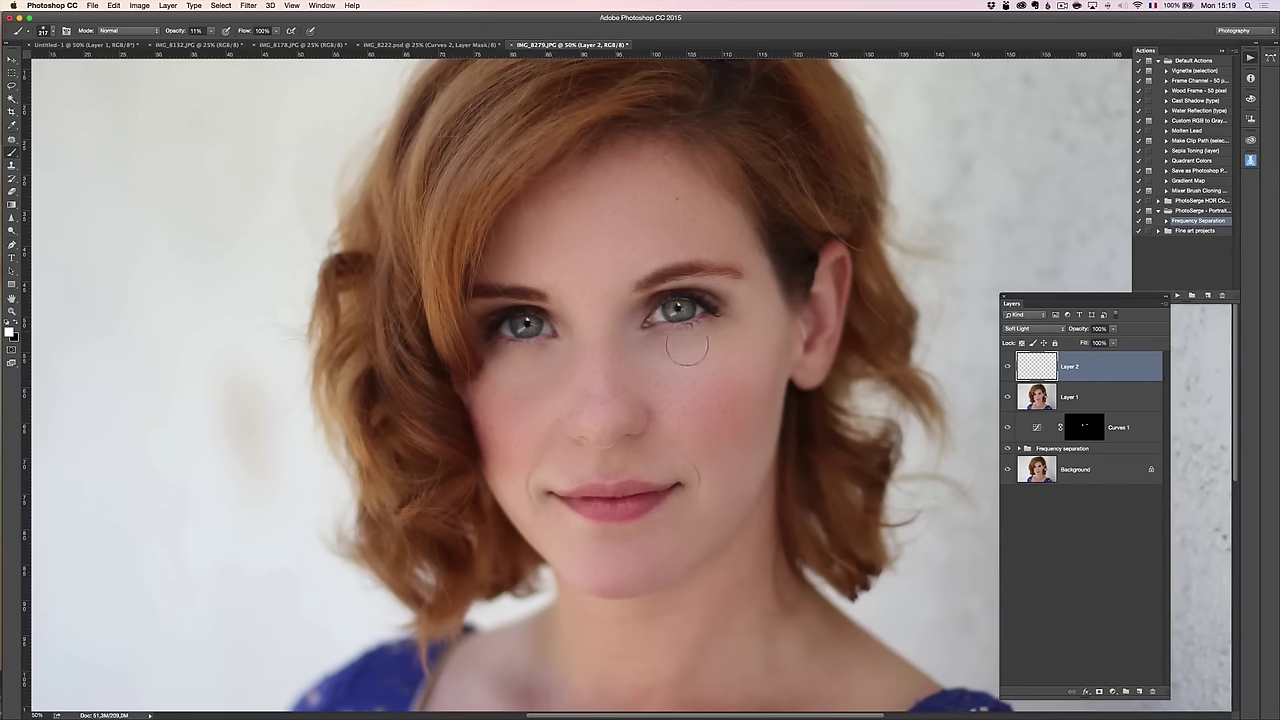
{"action": "mouse_move", "coordinate": [841, 260]}
{"action": "left_mouse_down"}
{"action": "mouse_move", "coordinate": [846, 213]}
{"action": "mouse_move", "coordinate": [797, 110]}
{"action": "left_mouse_up"}
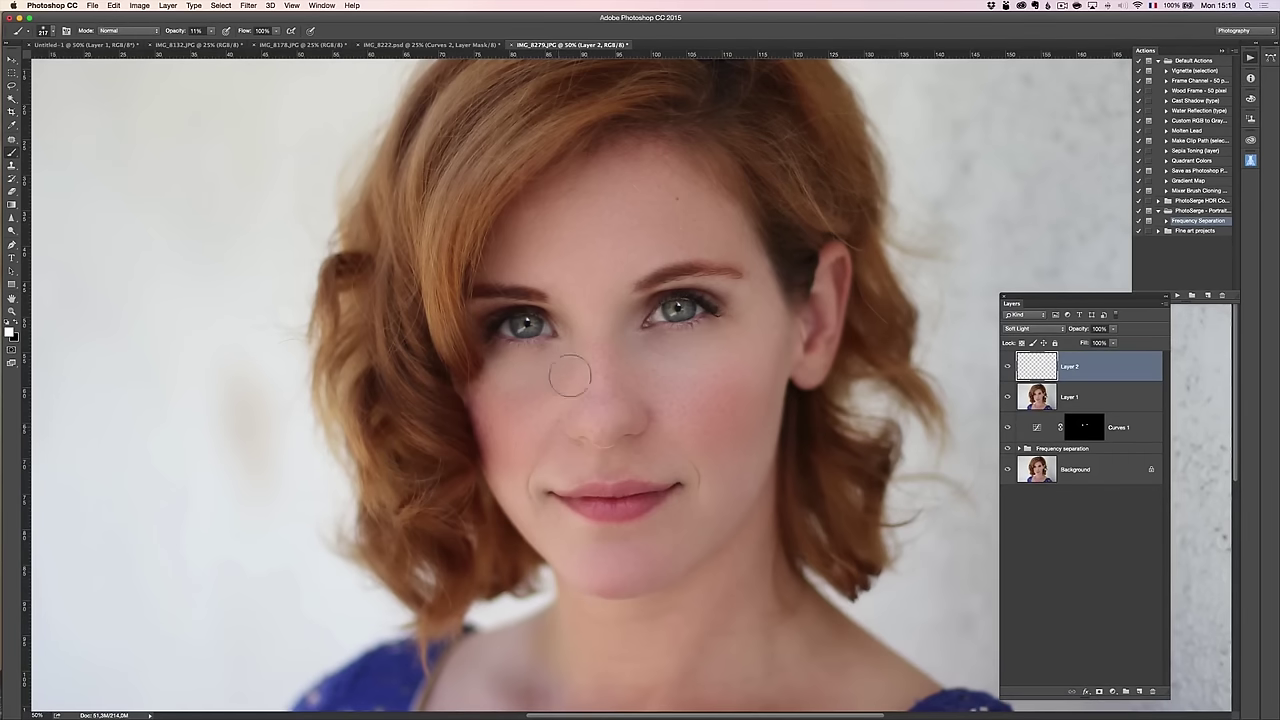
{"action": "left_click", "coordinate": [1008, 367]}
{"action": "left_click", "coordinate": [1008, 367]}
{"action": "left_click_drag", "start_coordinate": [1081, 335], "coordinate": [1057, 335]}
Add a Hue/Saturation adjustment layer and set the Reds to saturation -22 and lightness +13.
{"action": "key", "text": "z"}
{"action": "left_click", "coordinate": [613, 392], "text": "alt"}
{"action": "left_click", "coordinate": [613, 392], "text": "alt"}
{"action": "left_click", "coordinate": [613, 392]}
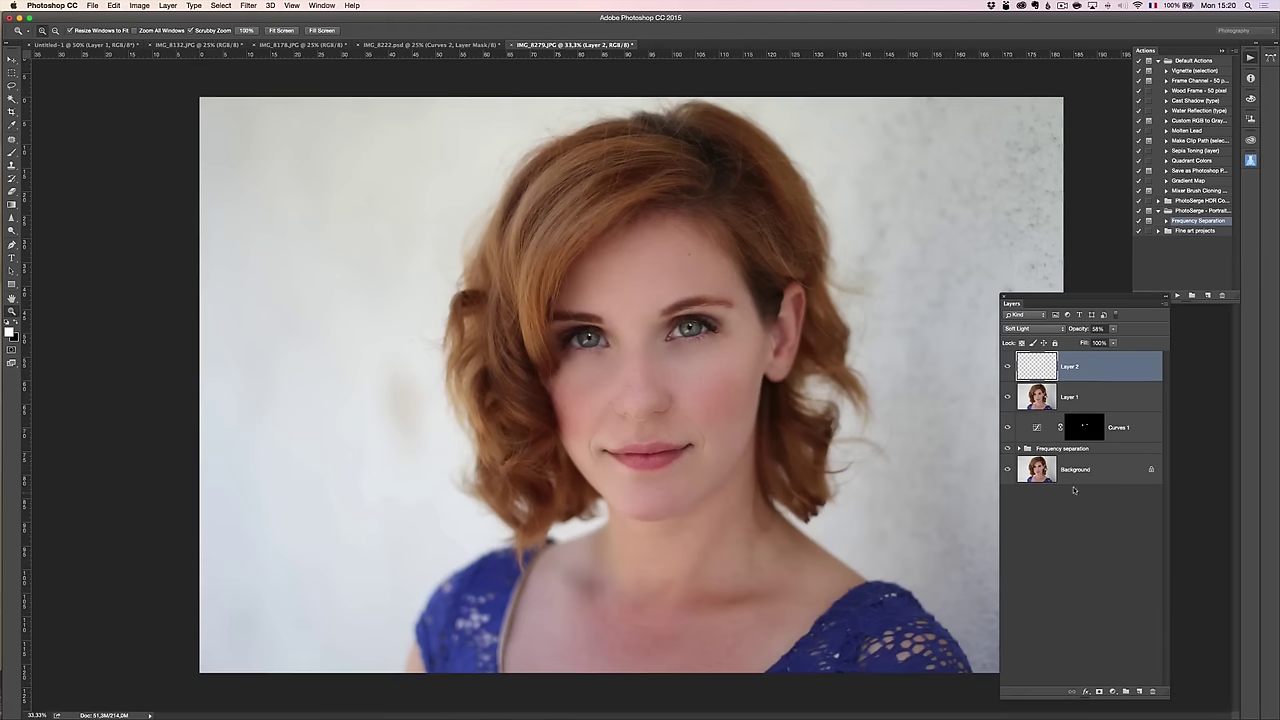
{"action": "left_click", "coordinate": [1111, 692]}
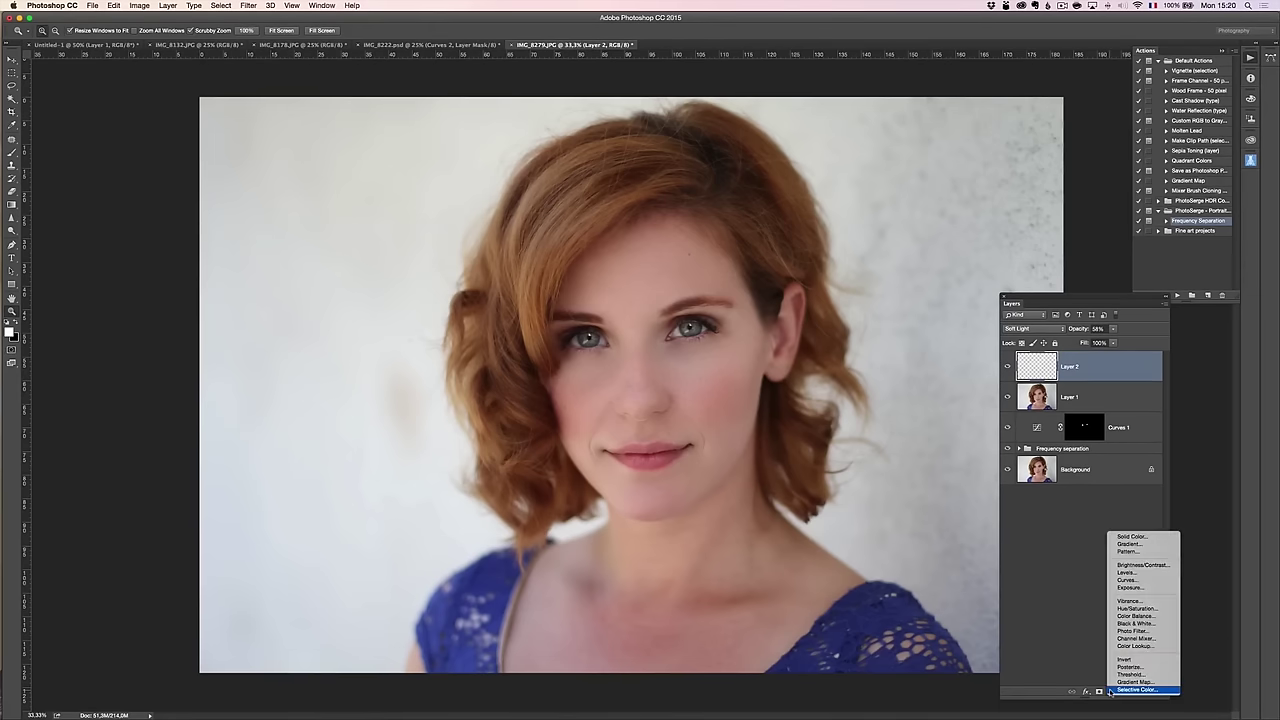
{"action": "left_click", "coordinate": [1122, 613]}
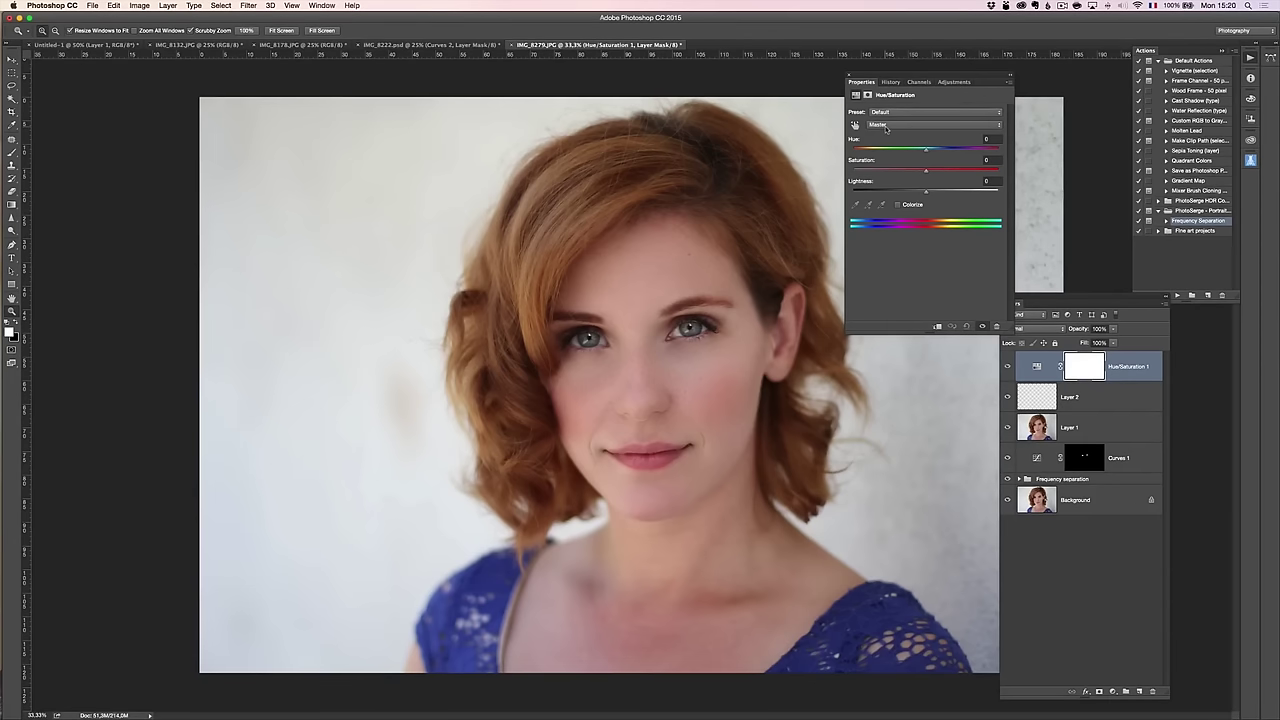
{"action": "left_click", "coordinate": [886, 127]}
{"action": "left_click", "coordinate": [880, 137]}
{"action": "left_click", "coordinate": [856, 205]}
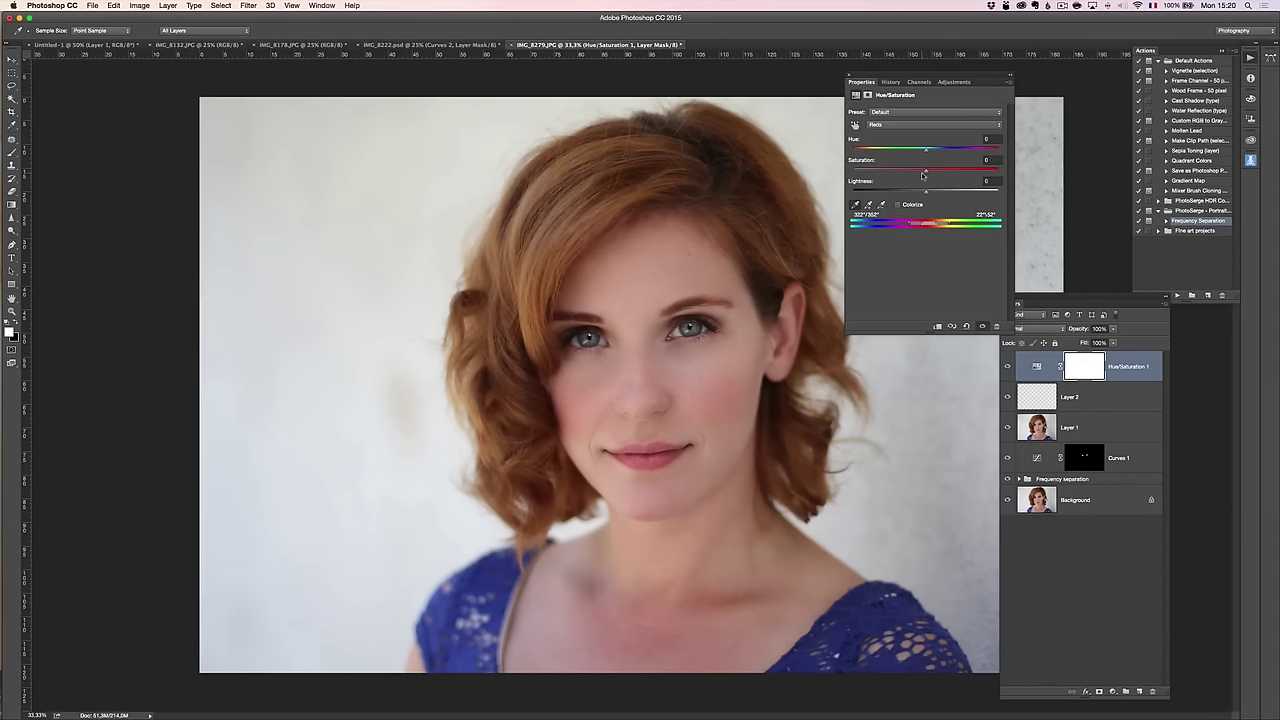
{"action": "mouse_move", "coordinate": [926, 173]}
{"action": "left_mouse_down"}
{"action": "mouse_move", "coordinate": [908, 174]}
{"action": "mouse_move", "coordinate": [920, 173]}
{"action": "mouse_move", "coordinate": [913, 194]}
{"action": "mouse_move", "coordinate": [928, 195]}
{"action": "mouse_move", "coordinate": [925, 178]}
{"action": "left_mouse_up"}
{"action": "left_click_drag", "start_coordinate": [926, 195], "coordinate": [936, 194]}
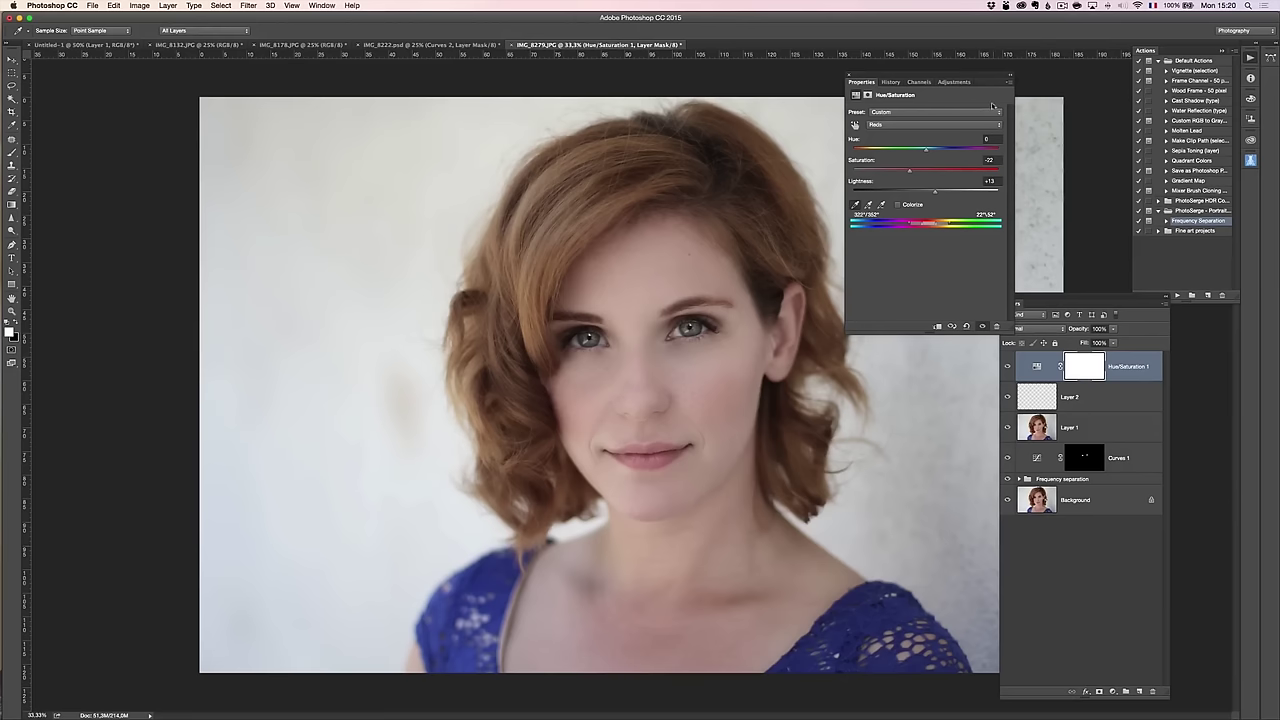
Invert the Hue/Saturation layer's mask to black and prepare a large white brush at 47% opacity.
{"action": "left_click", "coordinate": [1077, 325]}
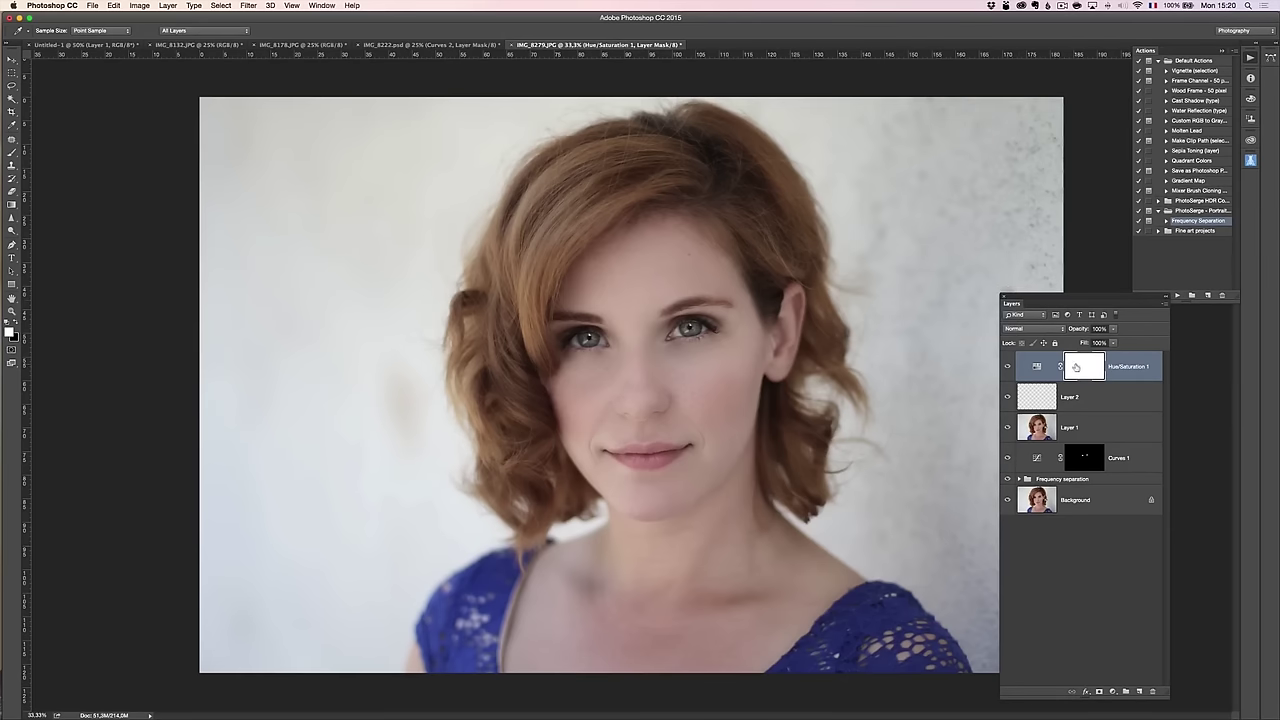
{"action": "key", "text": "super+i"}
{"action": "key", "text": "b"}
{"action": "left_click", "coordinate": [700, 597], "text": "ctrl+alt"}
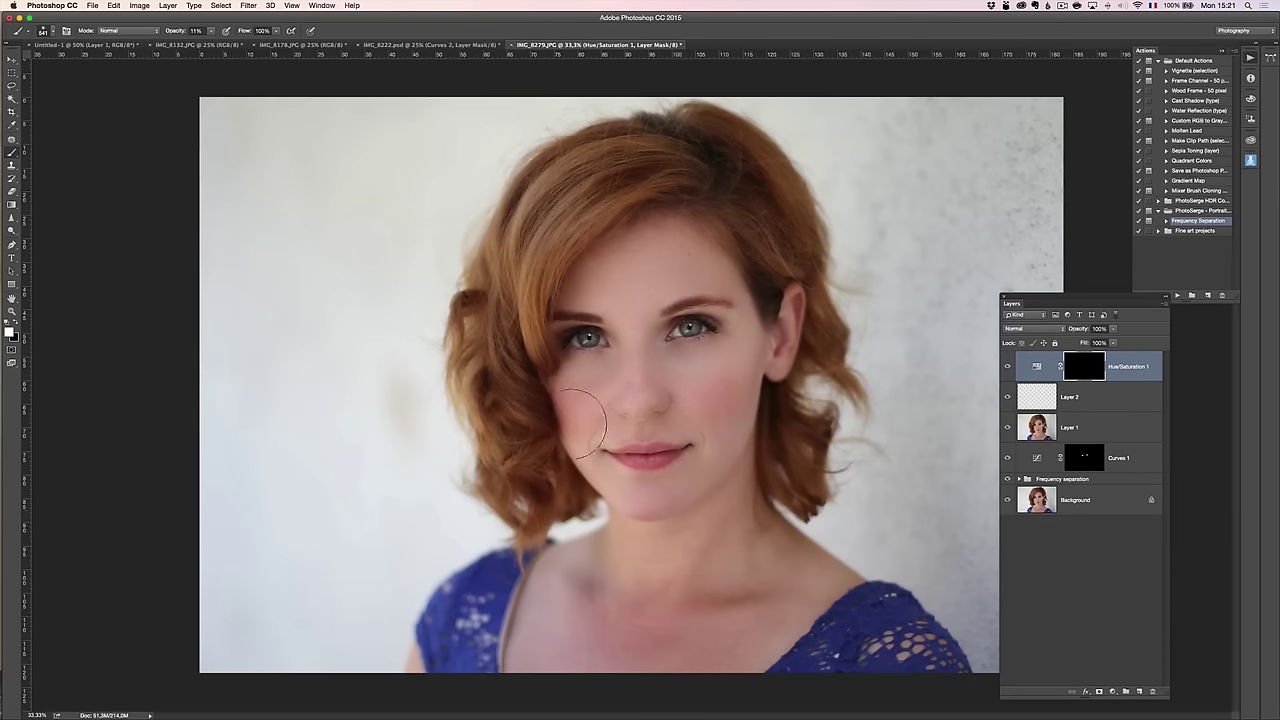
{"action": "left_click_drag", "start_coordinate": [171, 33], "coordinate": [207, 33]}
Paint the Hue/Saturation mask in white over the chest and chin, and reduce the adjustment layer's opacity.
{"action": "mouse_move", "coordinate": [745, 624]}
{"action": "left_mouse_down"}
{"action": "mouse_move", "coordinate": [700, 630]}
{"action": "mouse_move", "coordinate": [735, 625]}
{"action": "mouse_move", "coordinate": [592, 600]}
{"action": "mouse_move", "coordinate": [737, 603]}
{"action": "mouse_move", "coordinate": [740, 551]}
{"action": "mouse_move", "coordinate": [715, 596]}
{"action": "left_mouse_up"}
{"action": "mouse_move", "coordinate": [651, 486]}
{"action": "left_mouse_down"}
{"action": "mouse_move", "coordinate": [682, 502]}
{"action": "mouse_move", "coordinate": [625, 527]}
{"action": "left_mouse_up"}
{"action": "mouse_move", "coordinate": [682, 474]}
{"action": "left_mouse_down"}
{"action": "mouse_move", "coordinate": [633, 518]}
{"action": "mouse_move", "coordinate": [579, 510]}
{"action": "mouse_move", "coordinate": [648, 526]}
{"action": "left_mouse_up"}
{"action": "left_click_drag", "start_coordinate": [1078, 329], "coordinate": [1058, 335]}
Hide Layer 1, Layer 2 and the Hue/Saturation layer, and select the Blur layer inside the Frequency separation group.
{"action": "left_click", "coordinate": [1079, 431]}
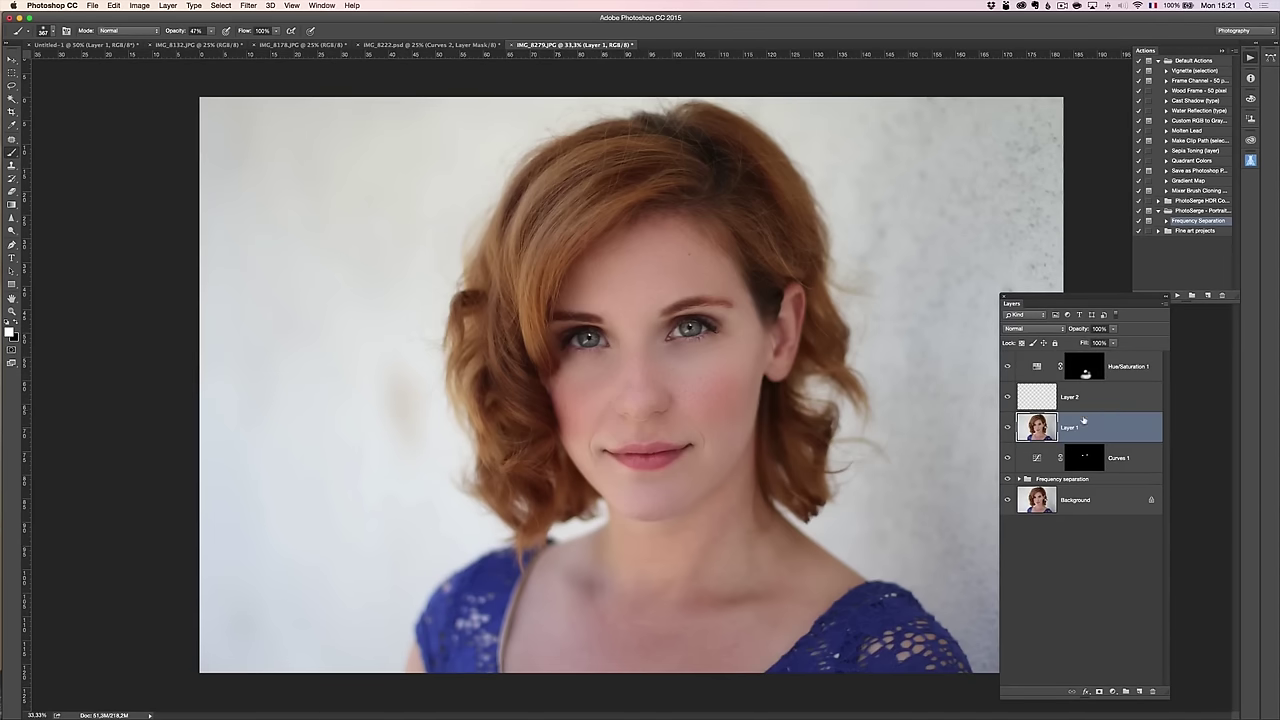
{"action": "left_click", "coordinate": [1008, 427]}
{"action": "left_click", "coordinate": [1008, 366]}
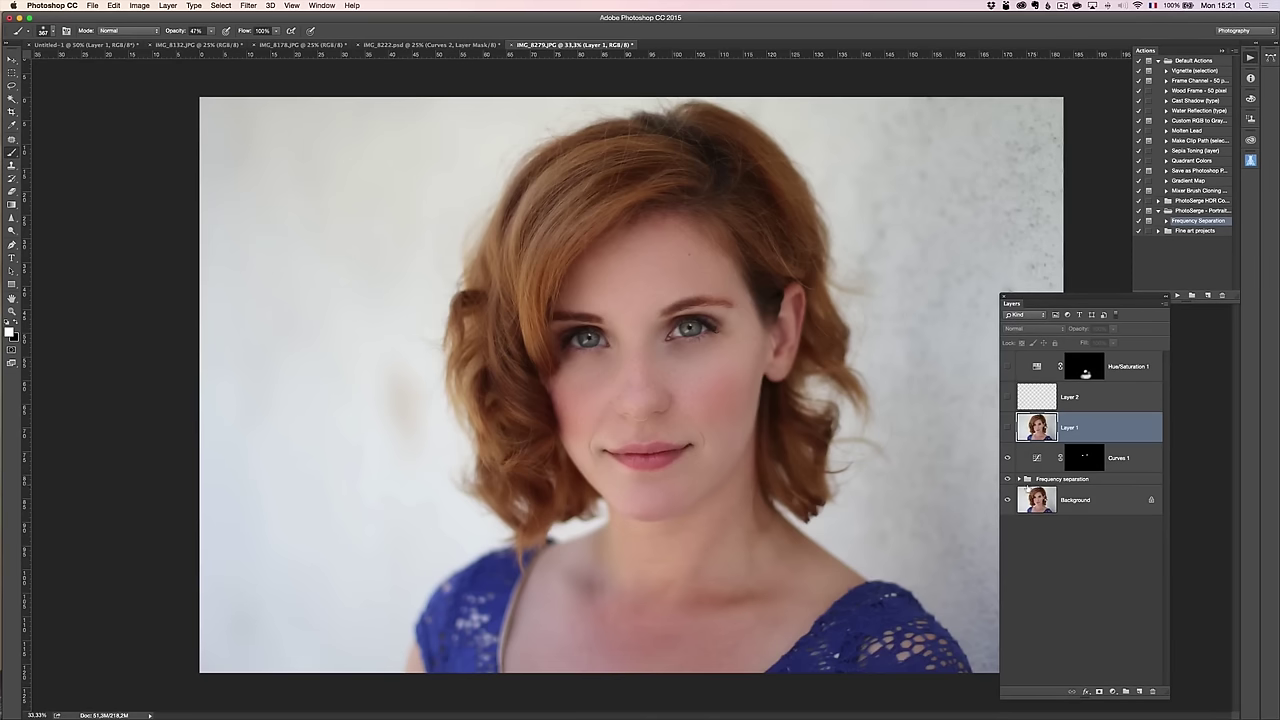
{"action": "left_click", "coordinate": [1019, 480]}
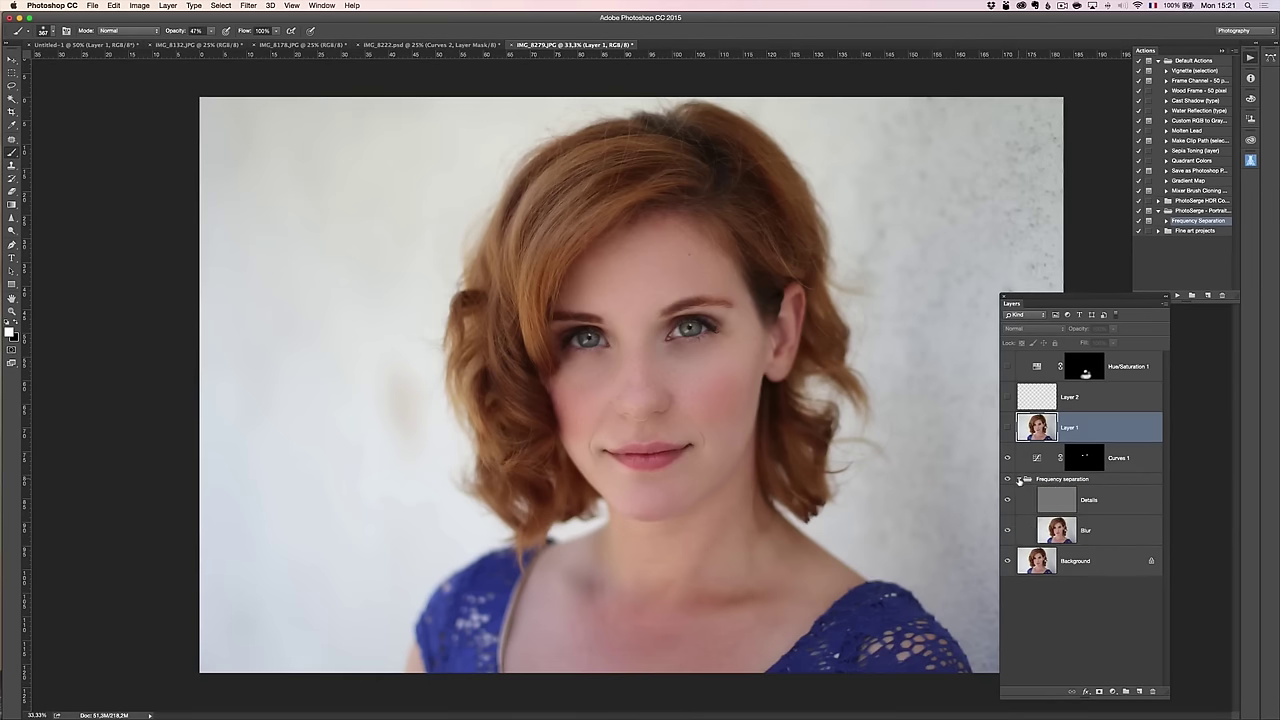
{"action": "left_click", "coordinate": [1101, 529]}
Lasso the skin of the upper chest and base of the neck with a 20 px feather.
{"action": "key", "text": "l"}
{"action": "mouse_move", "coordinate": [603, 576]}
{"action": "left_mouse_down"}
{"action": "mouse_move", "coordinate": [564, 662]}
{"action": "mouse_move", "coordinate": [613, 680]}
{"action": "mouse_move", "coordinate": [684, 680]}
{"action": "mouse_move", "coordinate": [775, 647]}
{"action": "mouse_move", "coordinate": [815, 566]}
{"action": "left_mouse_up"}
{"action": "left_click_drag", "start_coordinate": [622, 535], "coordinate": [547, 588]}
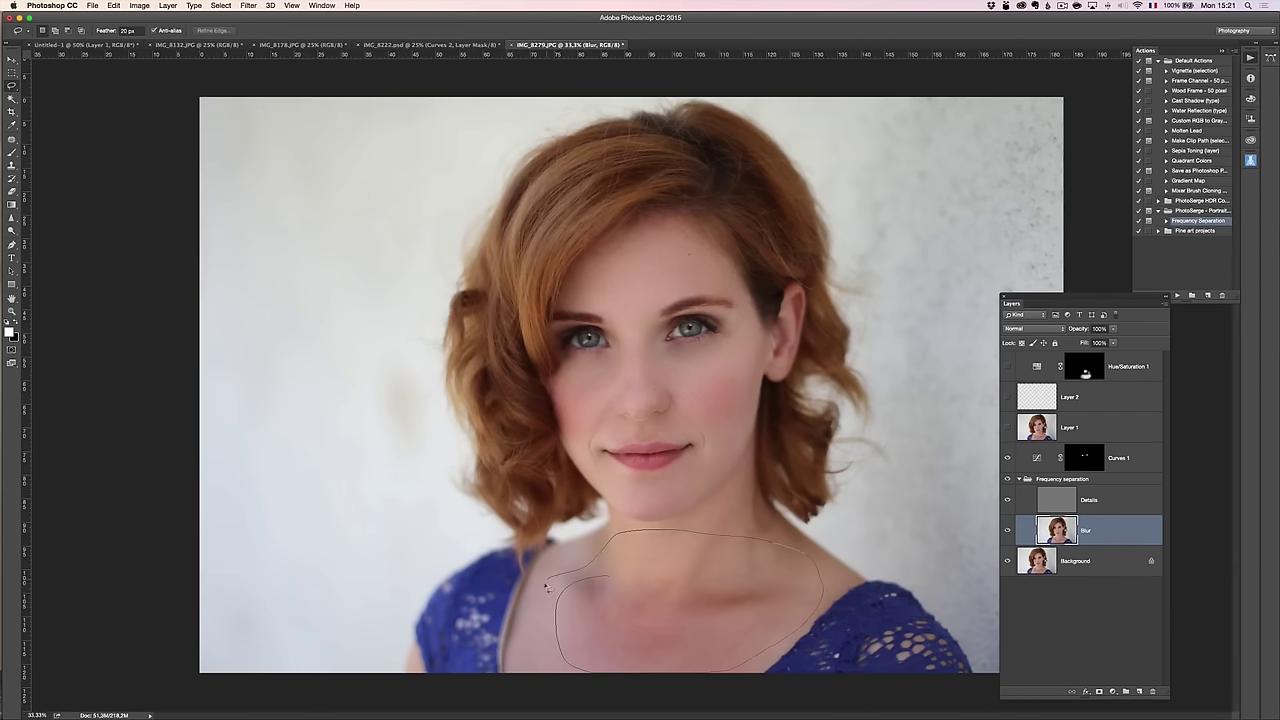
{"action": "left_click_drag", "start_coordinate": [550, 643], "coordinate": [550, 652]}
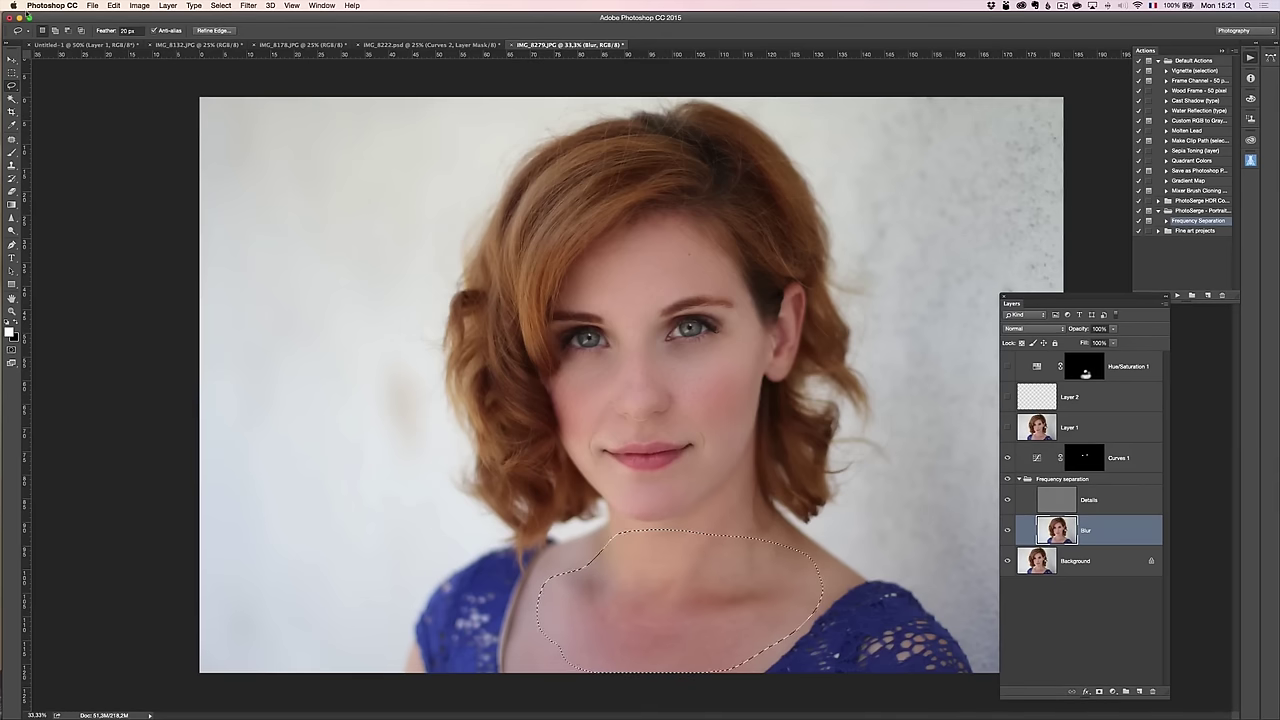
Apply a Gaussian Blur with a 13.4 px radius to the selected chest area of the Blur layer and deselect.
{"action": "left_click", "coordinate": [249, 6]}
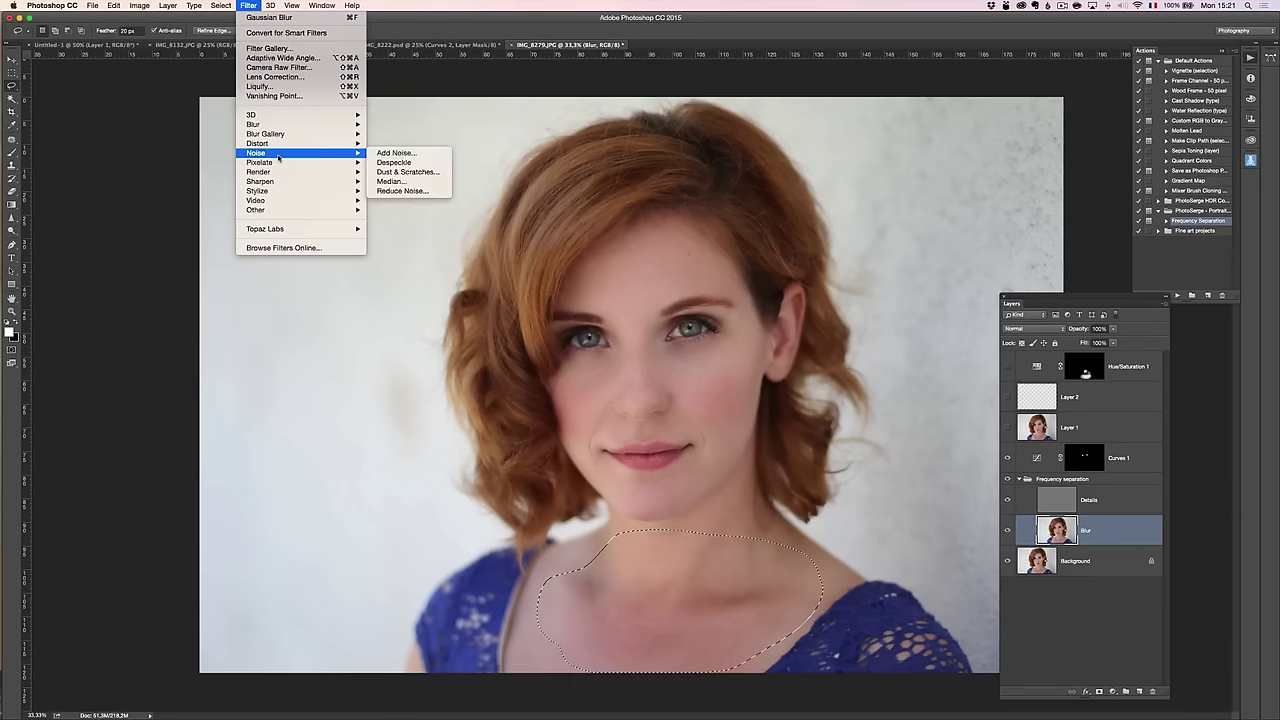
{"action": "mouse_move", "coordinate": [281, 148]}
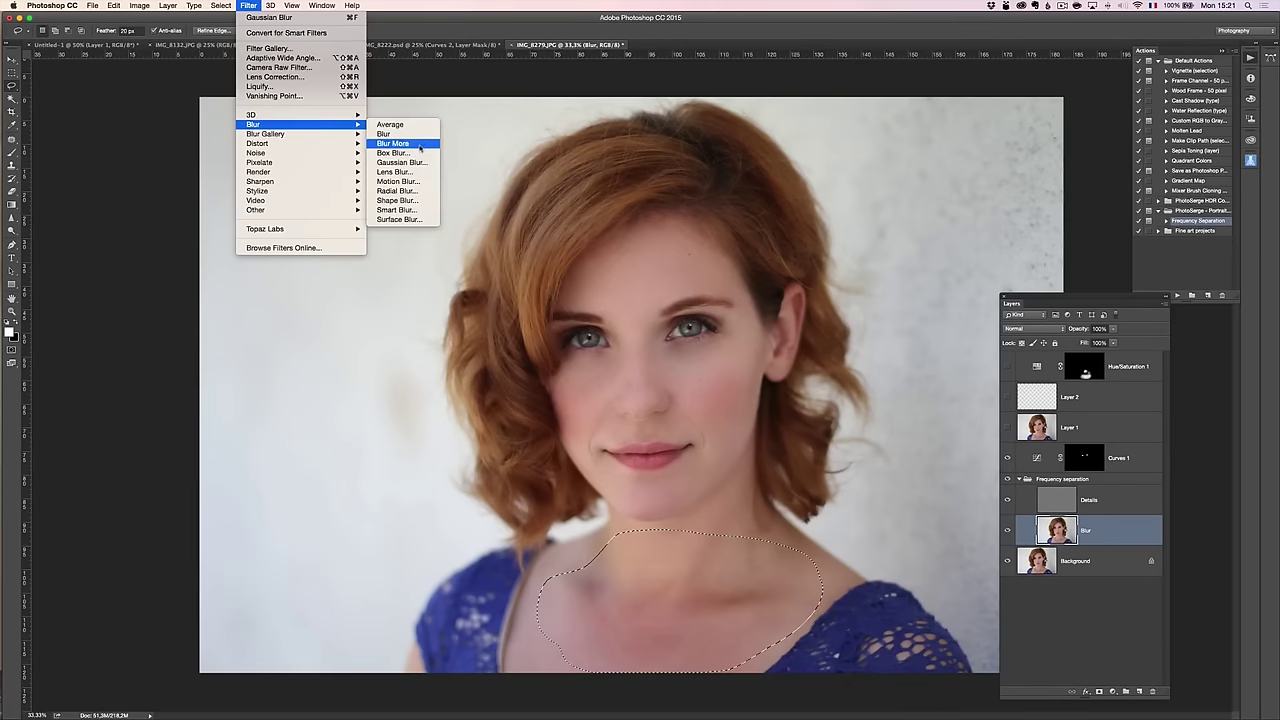
{"action": "left_click", "coordinate": [414, 163]}
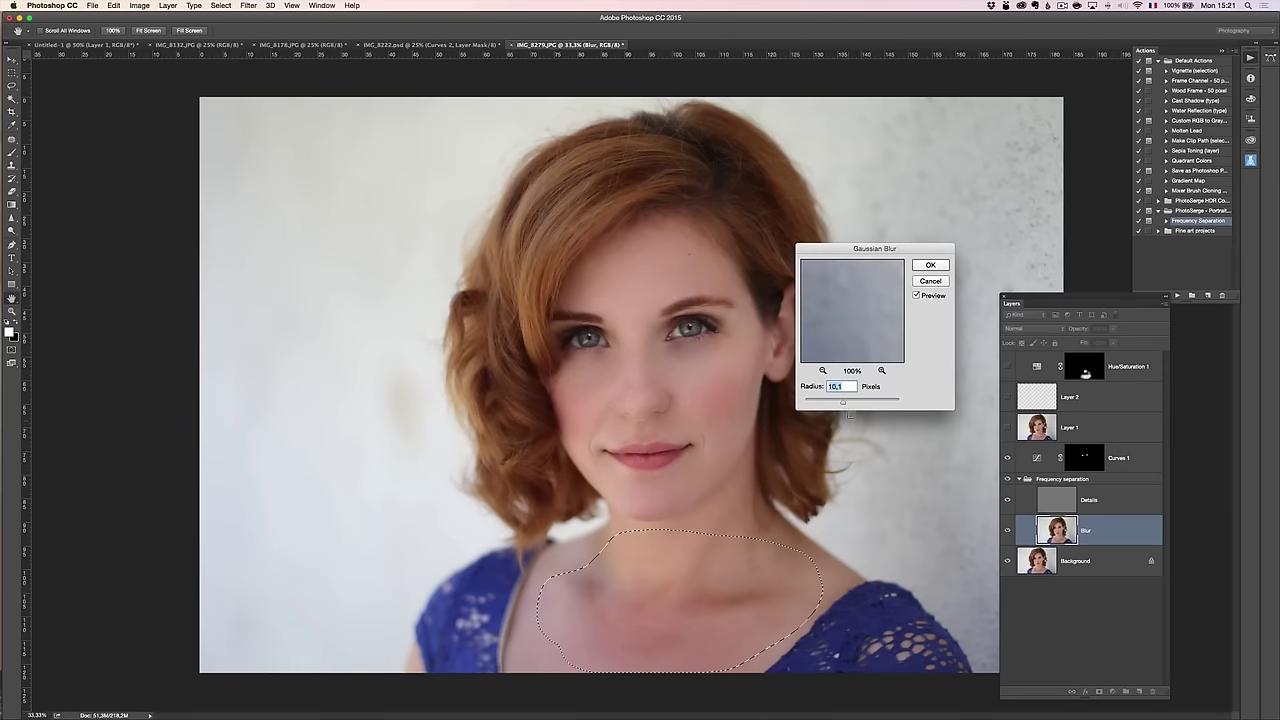
{"action": "mouse_move", "coordinate": [844, 403]}
{"action": "left_mouse_down"}
{"action": "mouse_move", "coordinate": [818, 401]}
{"action": "mouse_move", "coordinate": [840, 403]}
{"action": "left_mouse_up"}
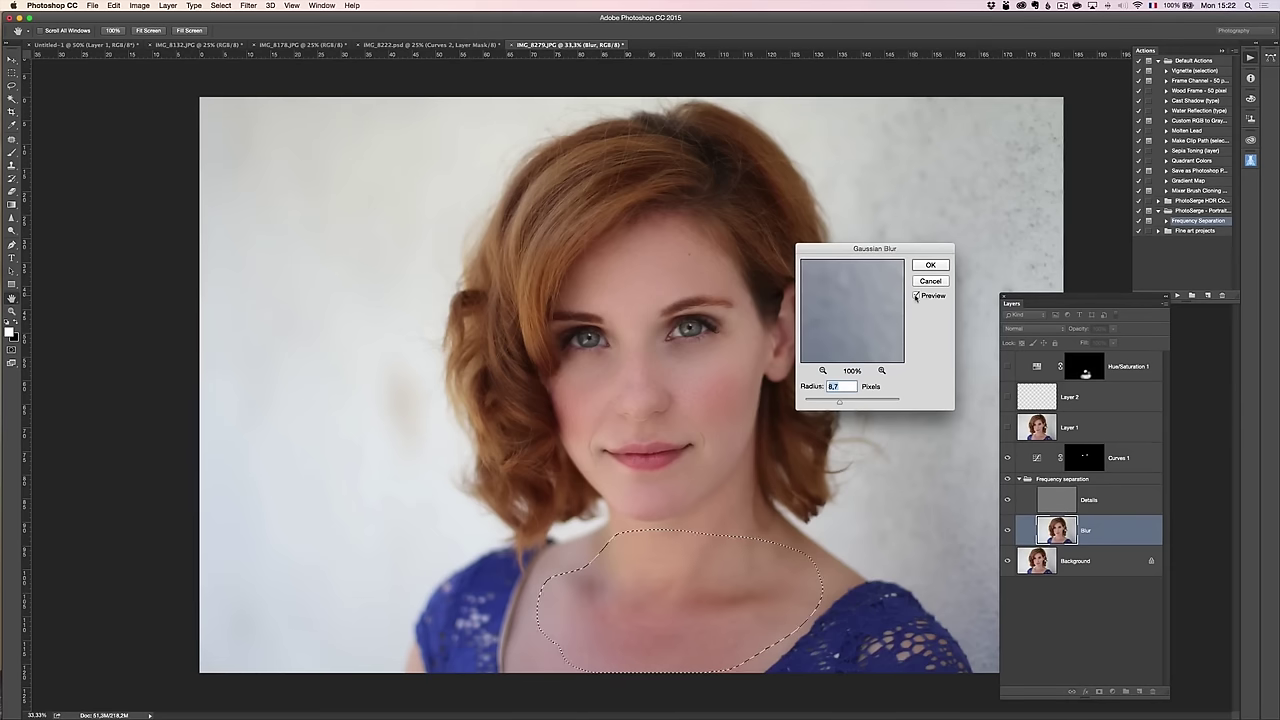
{"action": "left_click", "coordinate": [916, 296]}
{"action": "left_click", "coordinate": [848, 402]}
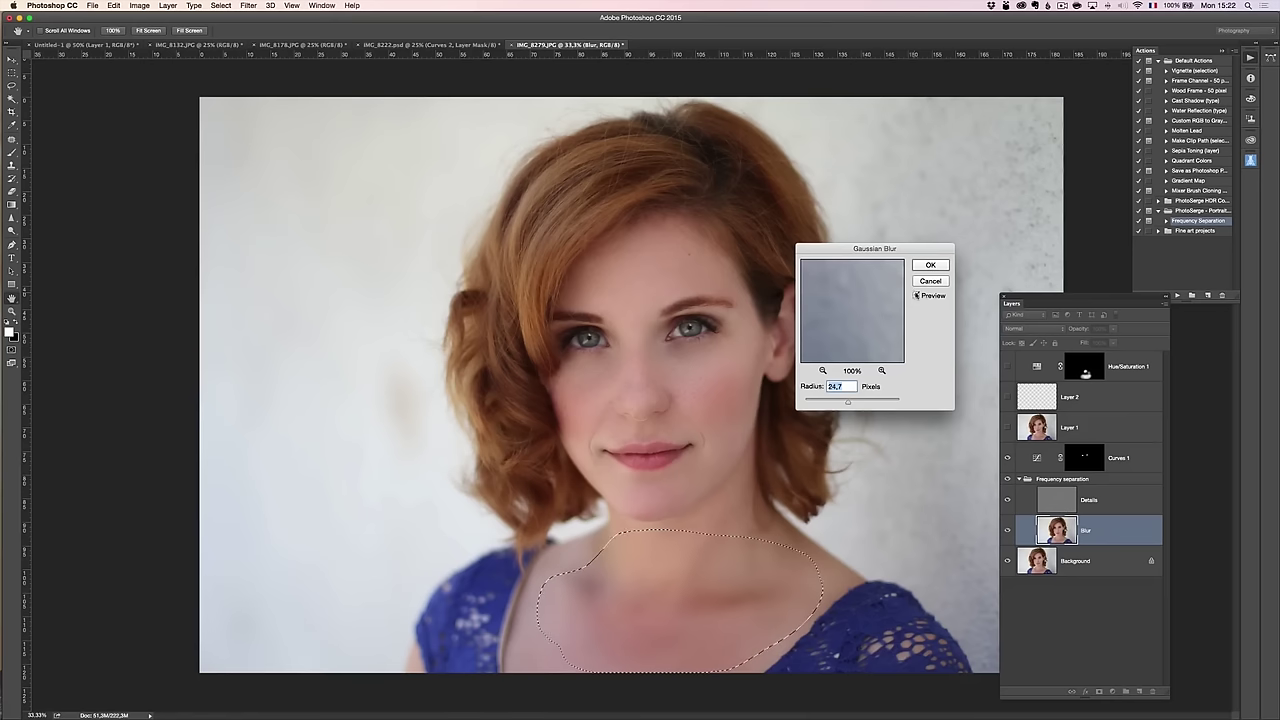
{"action": "left_click_drag", "start_coordinate": [848, 404], "coordinate": [845, 404]}
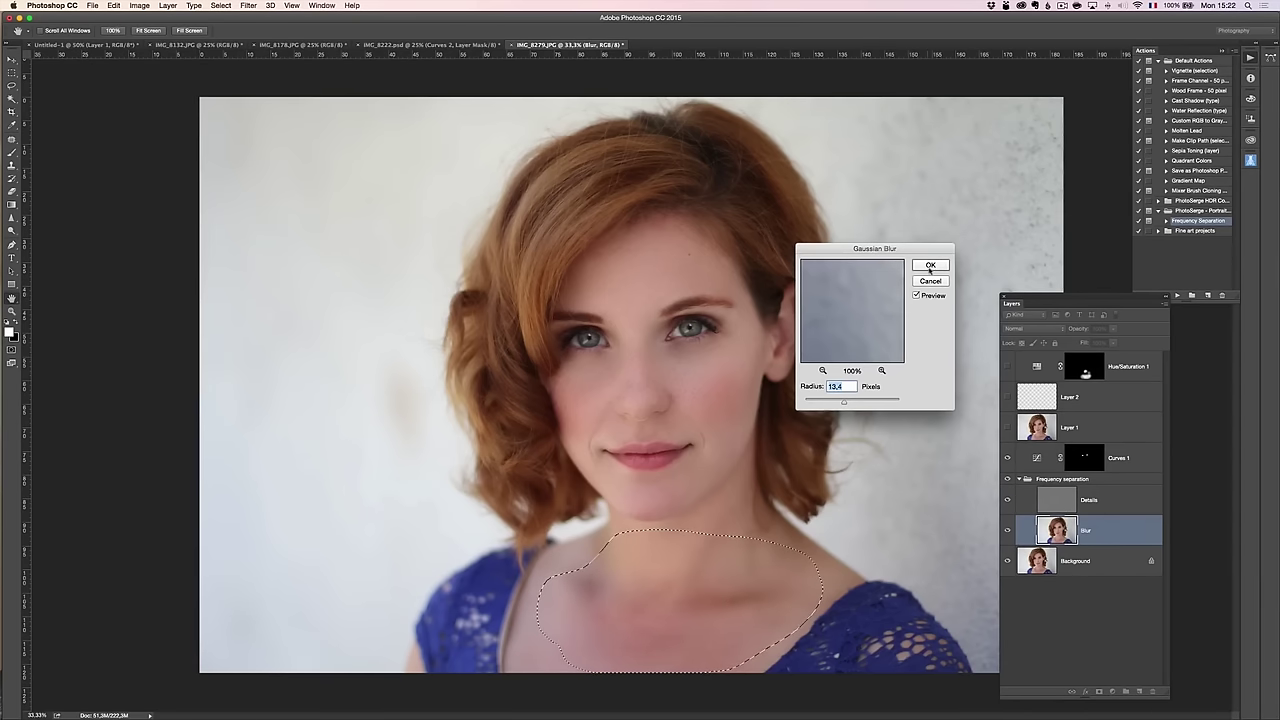
{"action": "left_click", "coordinate": [930, 265]}
{"action": "key", "text": "super+d"}
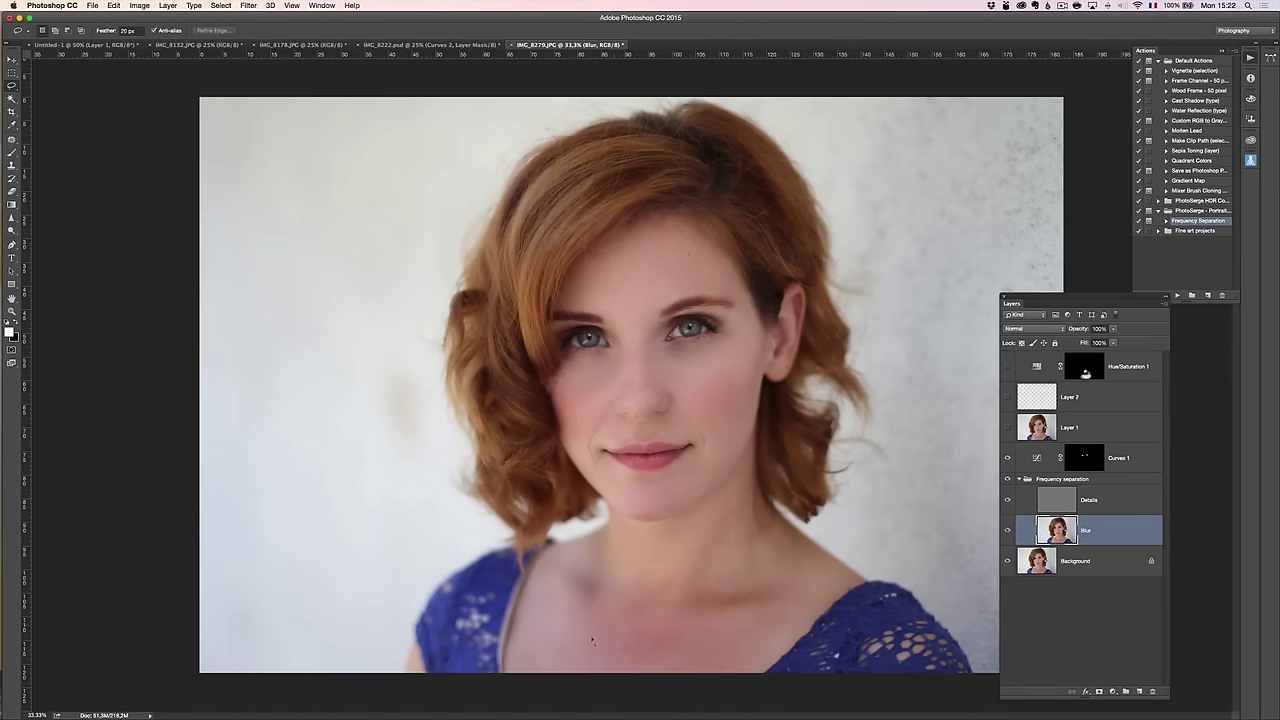
Toggle the visibility of the stamped Layer 1 repeatedly to compare it with the newly blurred chest.
{"action": "left_click", "coordinate": [1090, 433]}
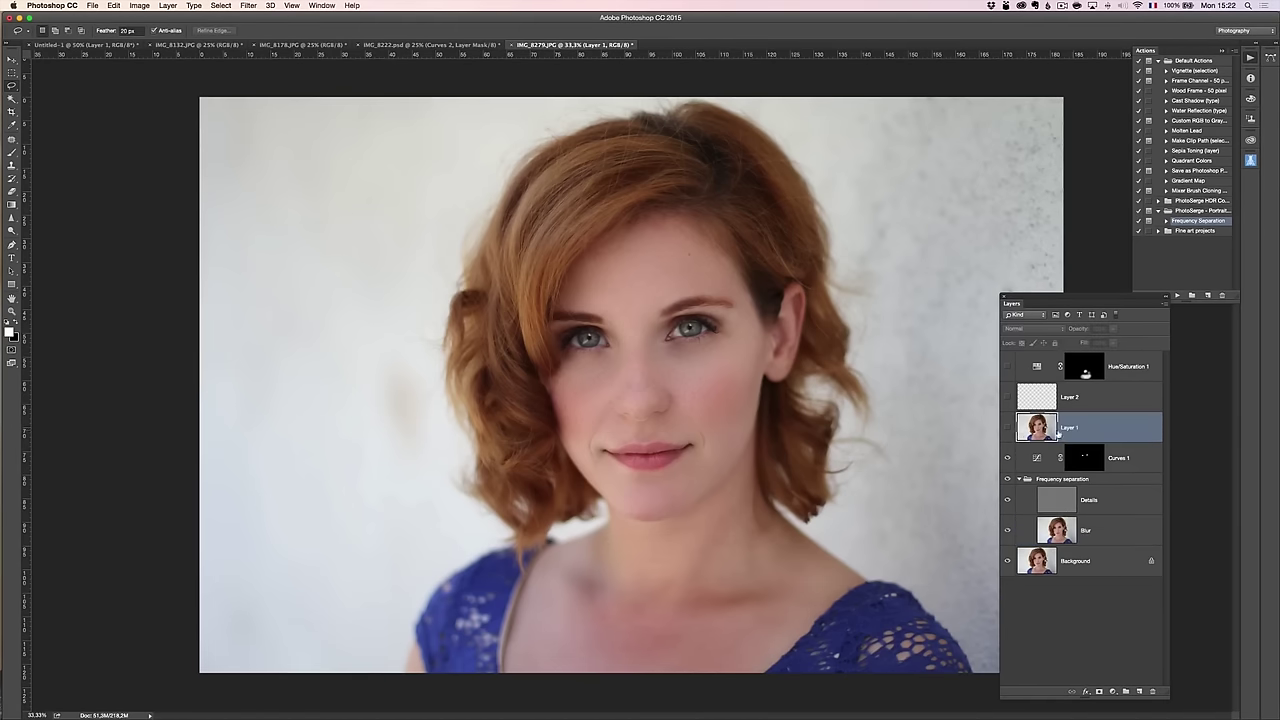
{"action": "left_click", "coordinate": [1008, 428]}
{"action": "left_click", "coordinate": [1008, 428]}
{"action": "left_click", "coordinate": [1008, 428]}
{"action": "left_click", "coordinate": [1008, 428]}
{"action": "left_click", "coordinate": [1008, 428]}
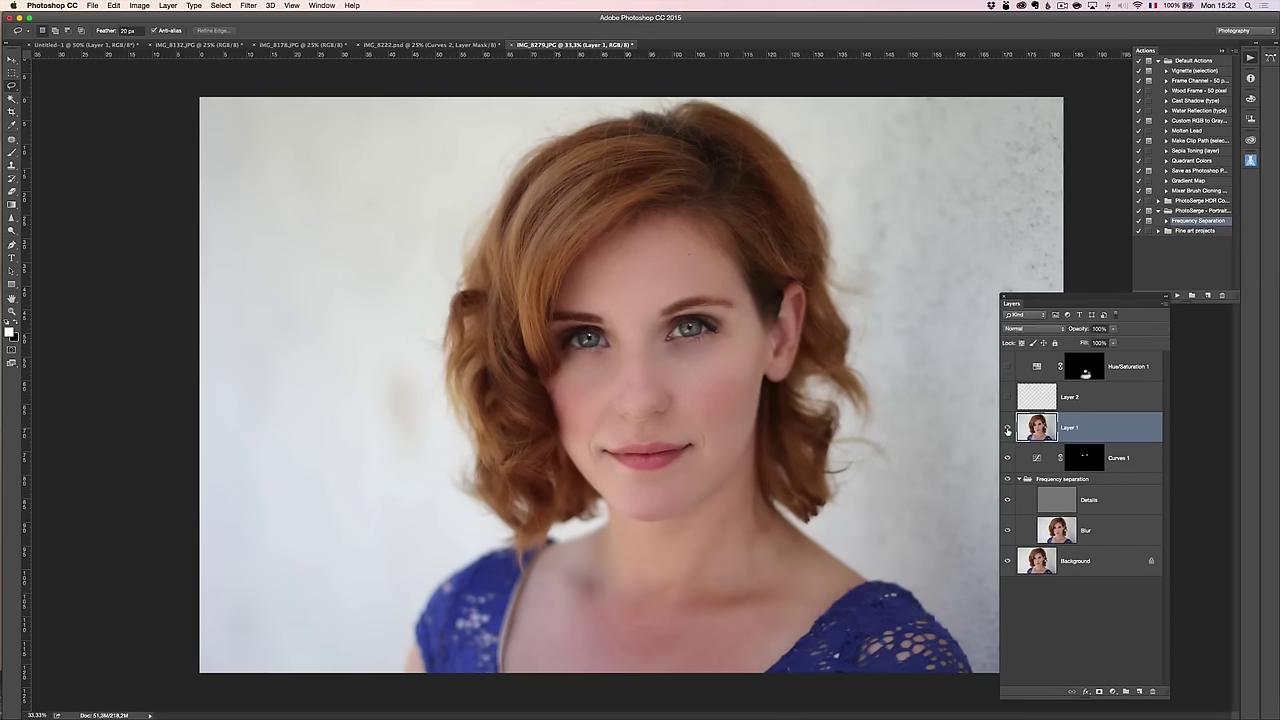
{"action": "left_click", "coordinate": [1008, 428]}
{"action": "left_click", "coordinate": [1008, 428]}
{"action": "left_click", "coordinate": [1008, 428]}
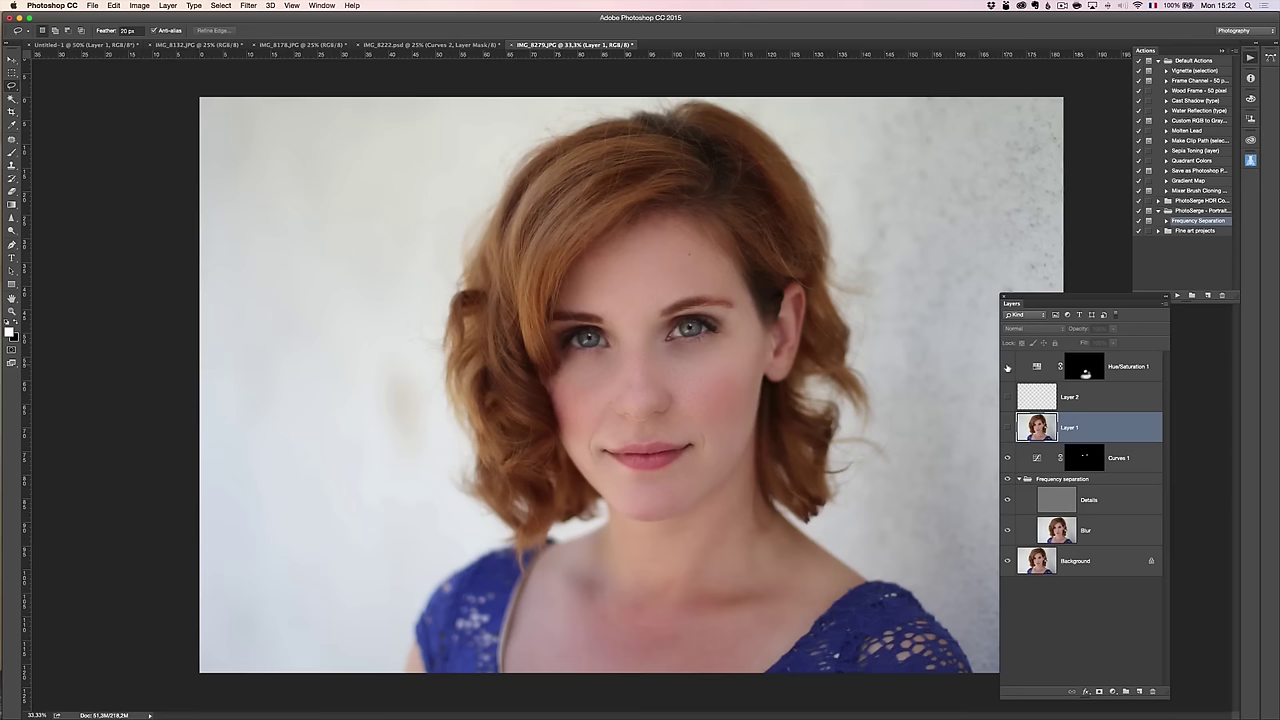
Show Layer 2 and the Hue/Saturation layer again, and delete the stamped Layer 1.
{"action": "left_click", "coordinate": [1008, 397]}
{"action": "left_click", "coordinate": [1008, 397]}
{"action": "left_click", "coordinate": [1008, 397]}
{"action": "left_click_drag", "start_coordinate": [1092, 428], "coordinate": [1153, 690]}
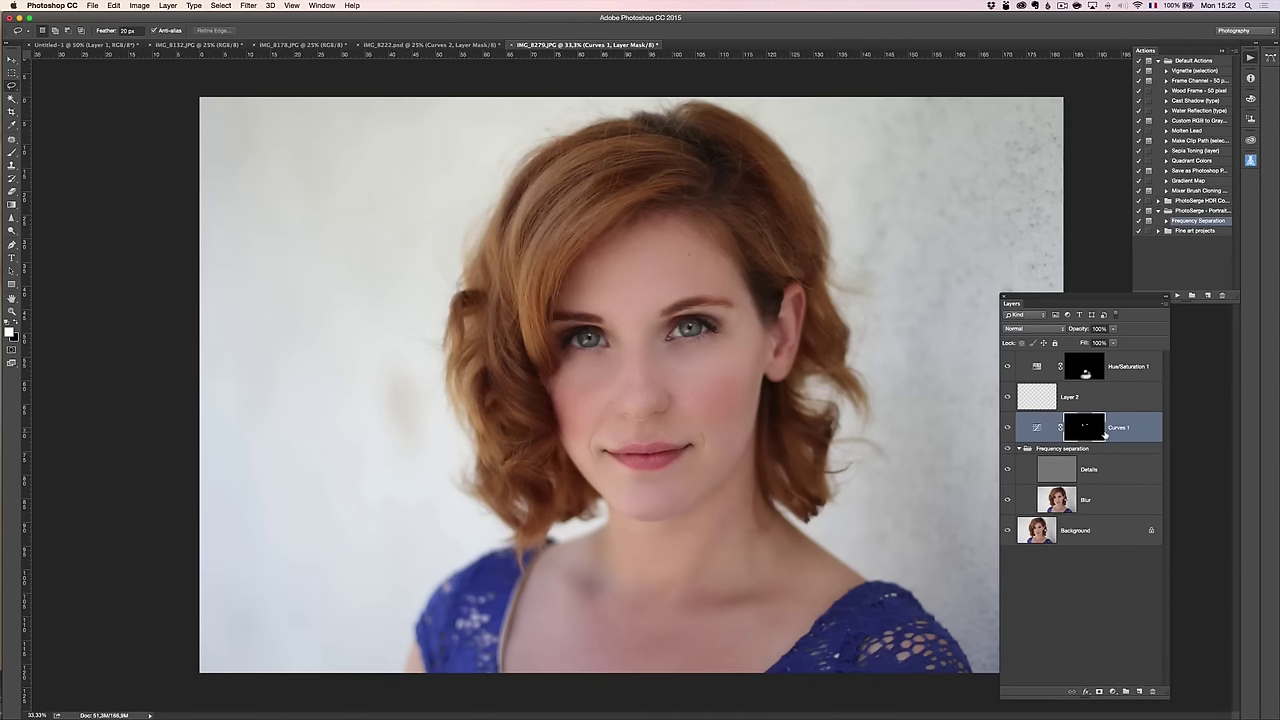
Compare the original Background layer alone with the full retouched layer stack.
{"action": "left_click", "coordinate": [1008, 531], "text": "alt"}
{"action": "left_click", "coordinate": [1008, 531], "text": "alt"}
{"action": "left_click", "coordinate": [1008, 531], "text": "alt"}
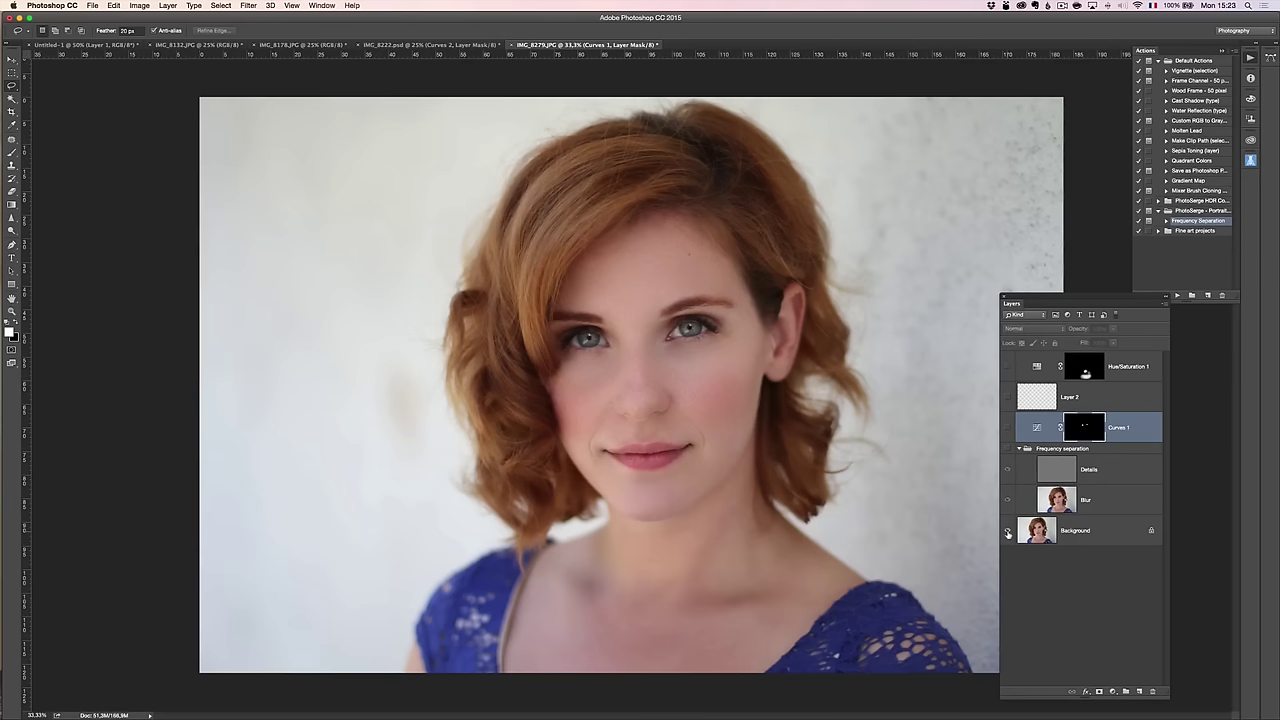
{"action": "left_click", "coordinate": [1008, 531], "text": "alt"}
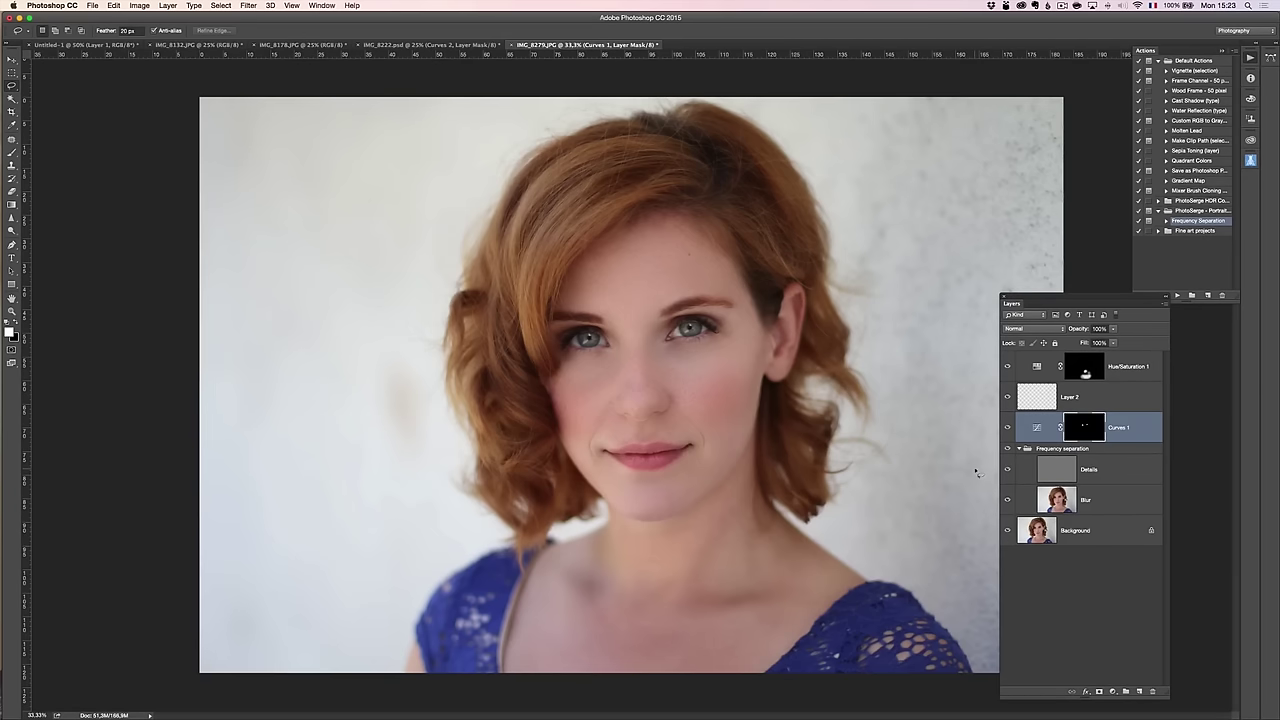